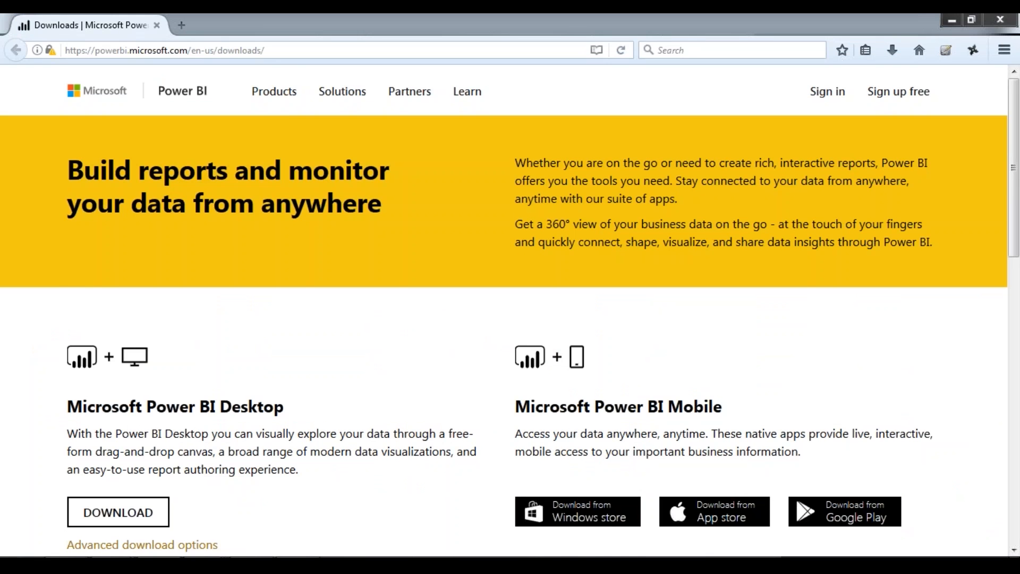
scroll(510, 308, "down", 7)
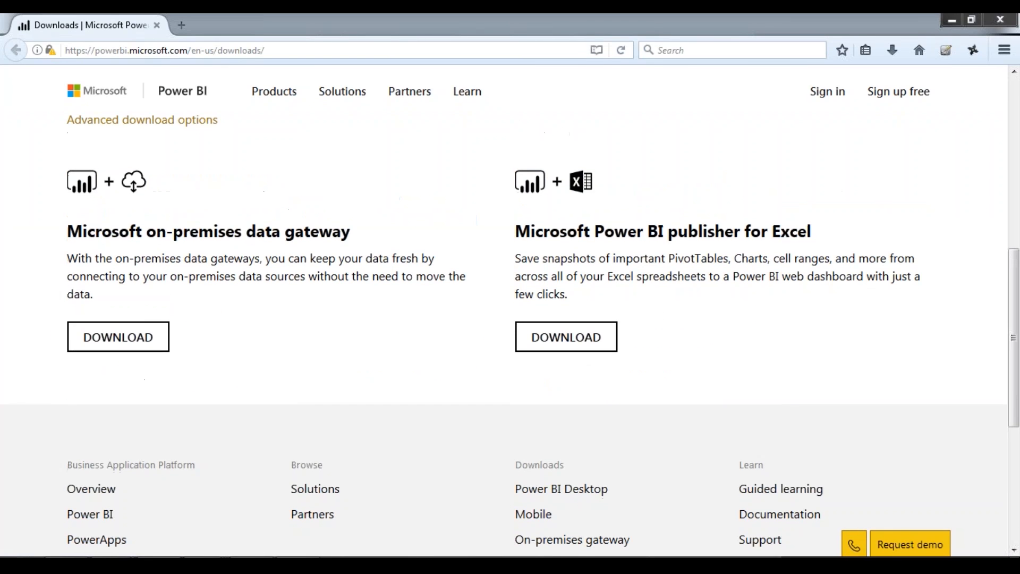
scroll(263, 361, "up", 3)
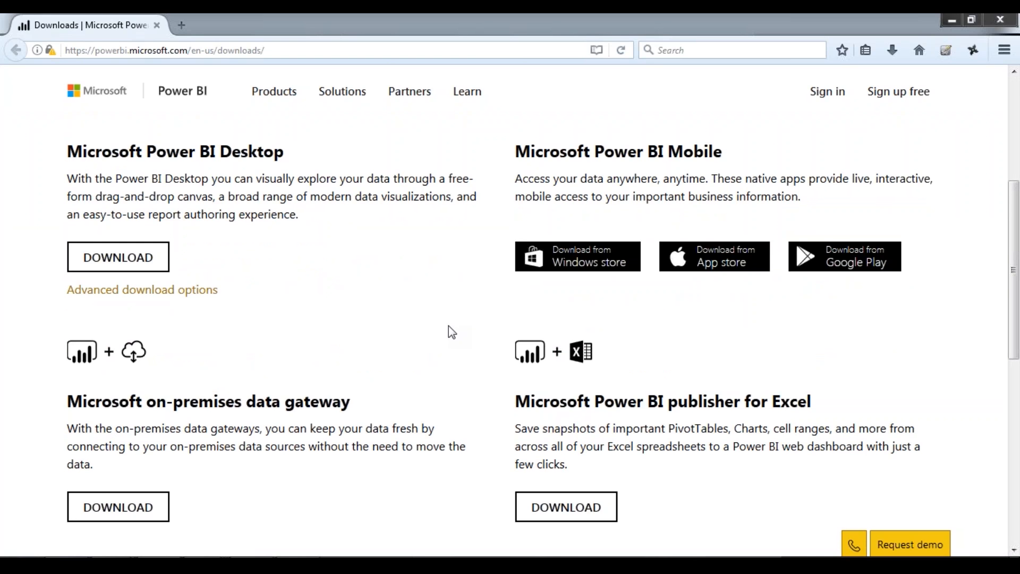
left_click(132, 260)
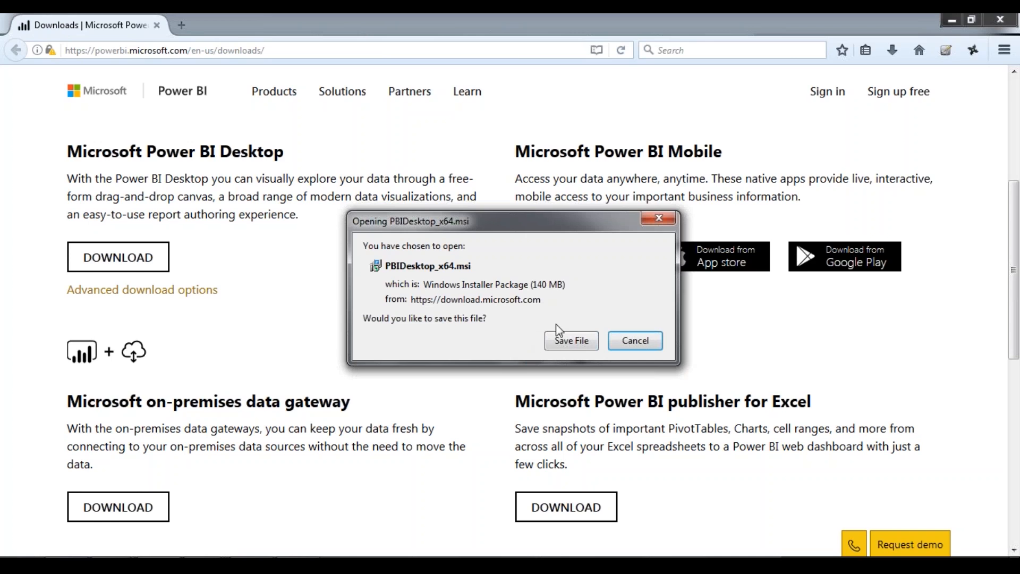
left_click(640, 342)
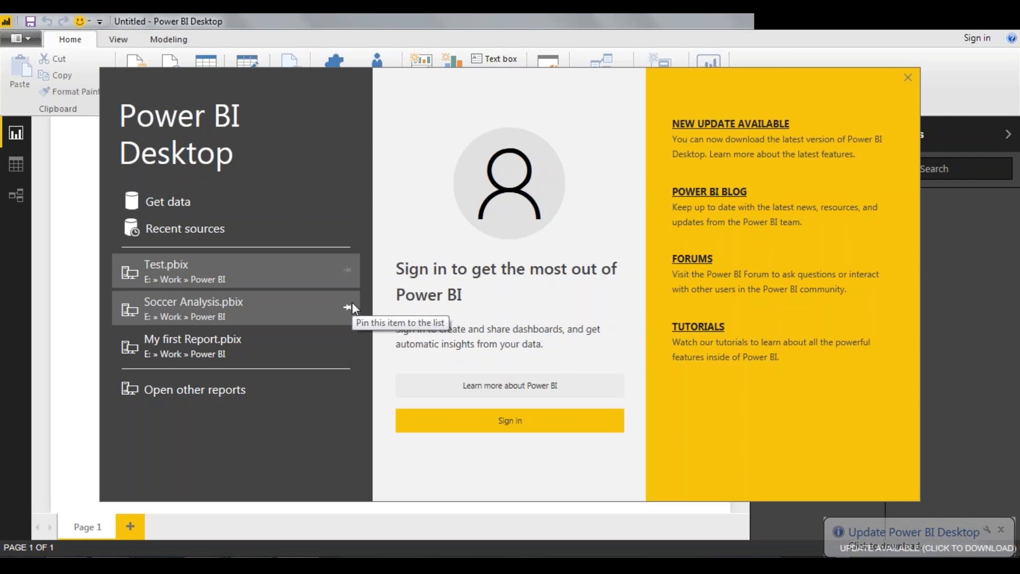
Switch to Power BI Desktop, sign in from the welcome screen, and look through the Data, Relationships and Report views.
left_click(542, 420)
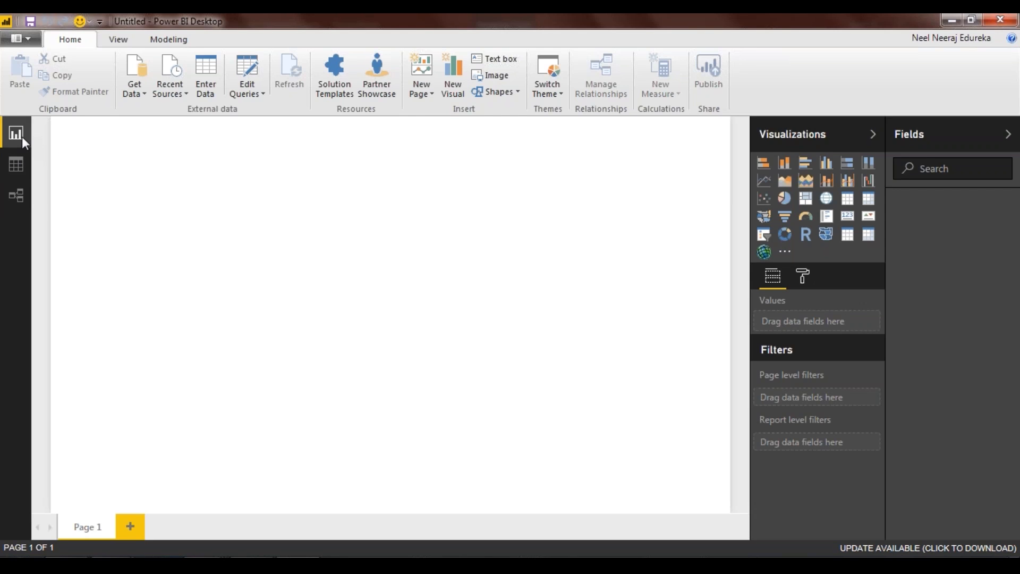
left_click(14, 173)
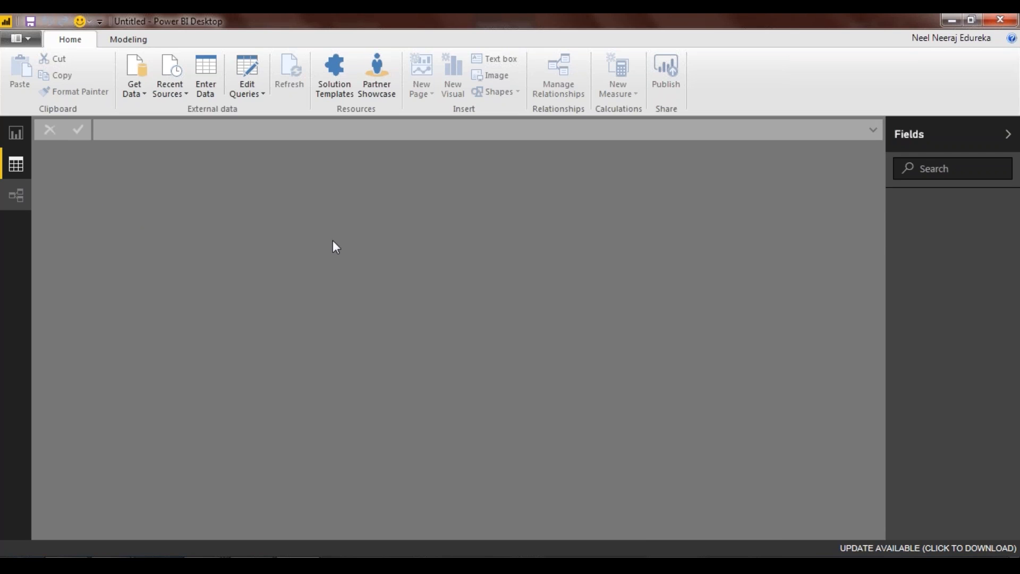
left_click(17, 194)
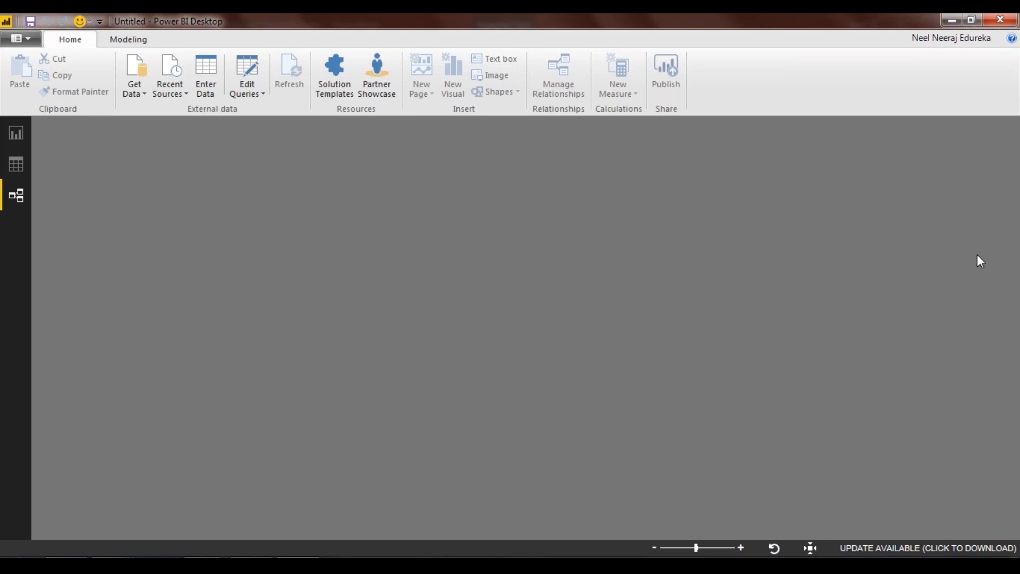
left_click(25, 142)
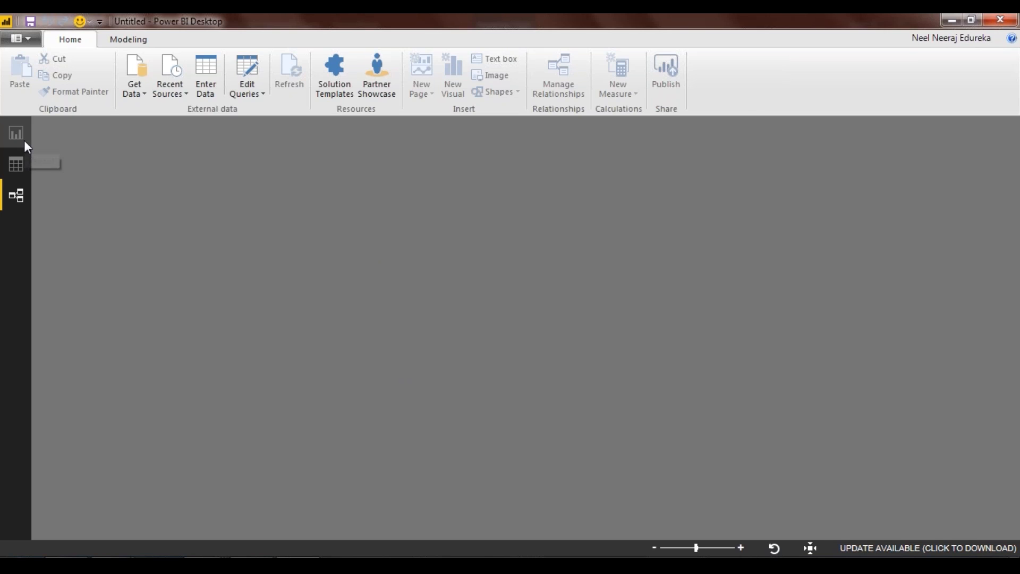
Browse the full list of data sources and connect to the Excel workbook global_superstore_2016.xlsx in the Power BI folder.
left_click(138, 87)
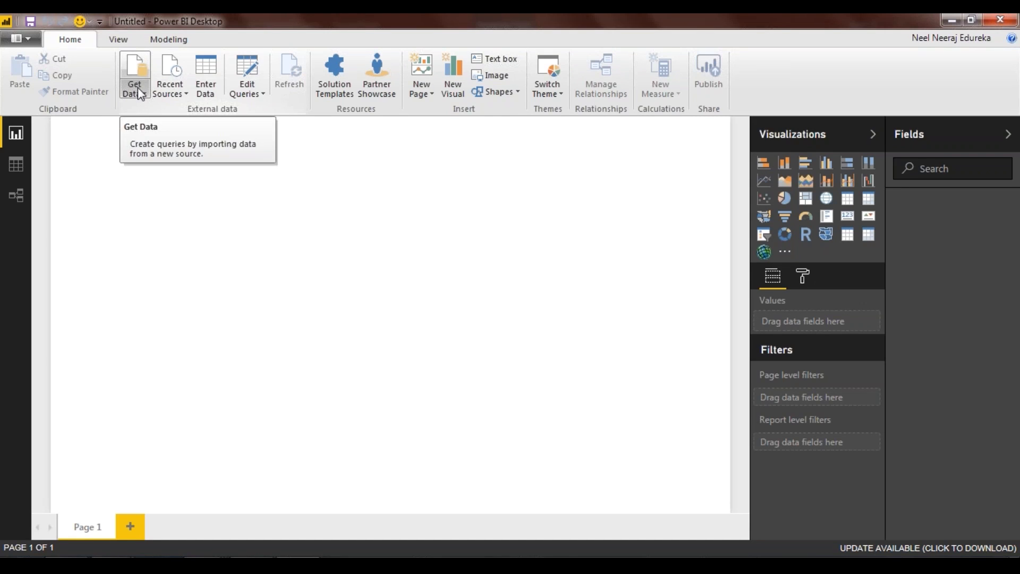
left_click(138, 87)
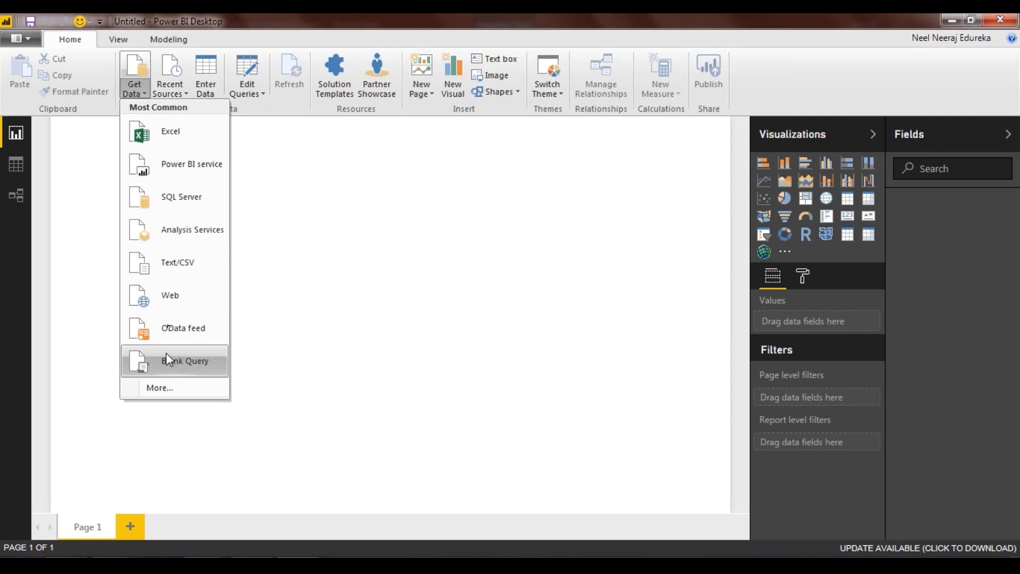
left_click(166, 394)
scroll(563, 191, "down", 20)
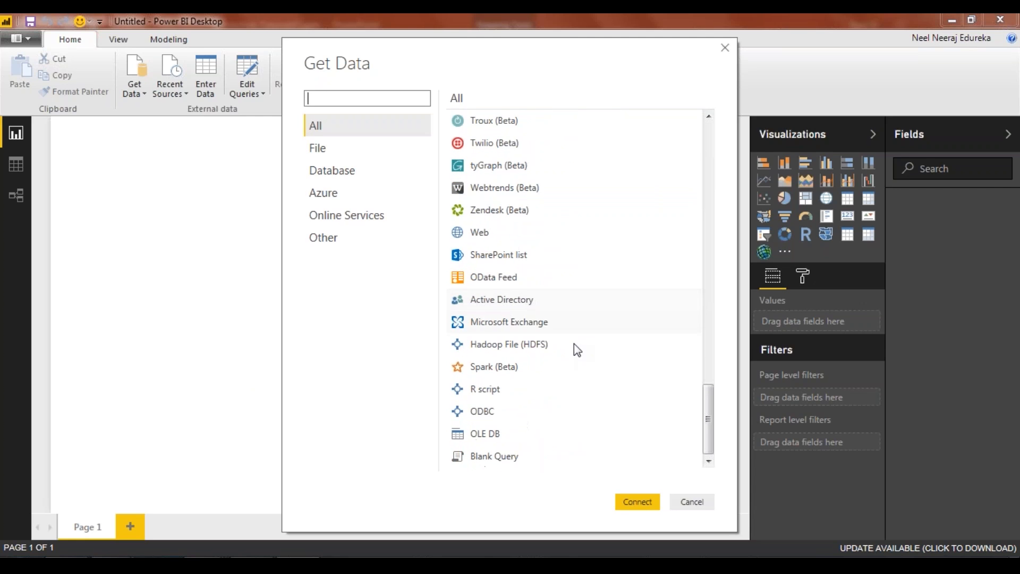
scroll(572, 372, "up", 20)
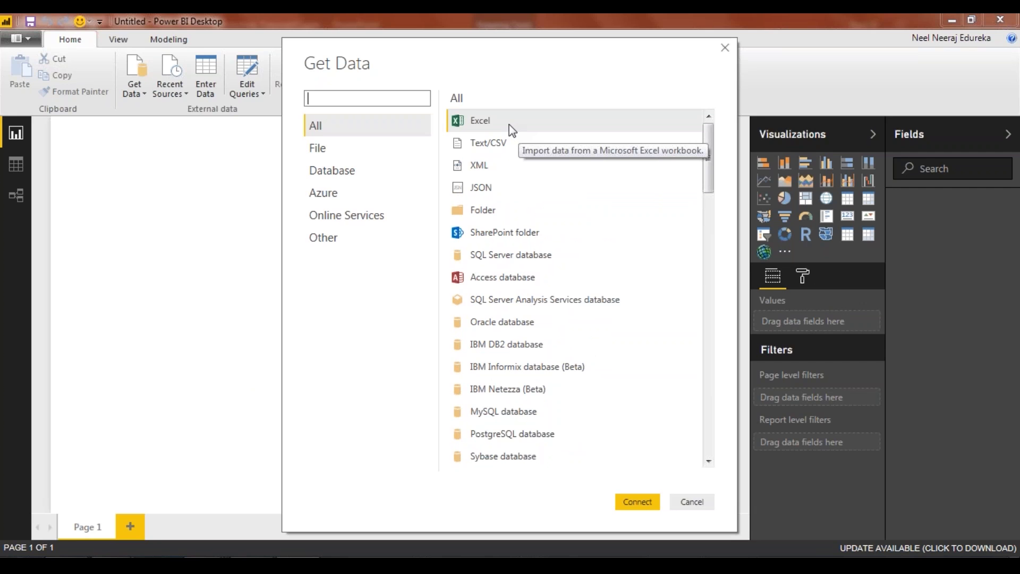
double_click(509, 126)
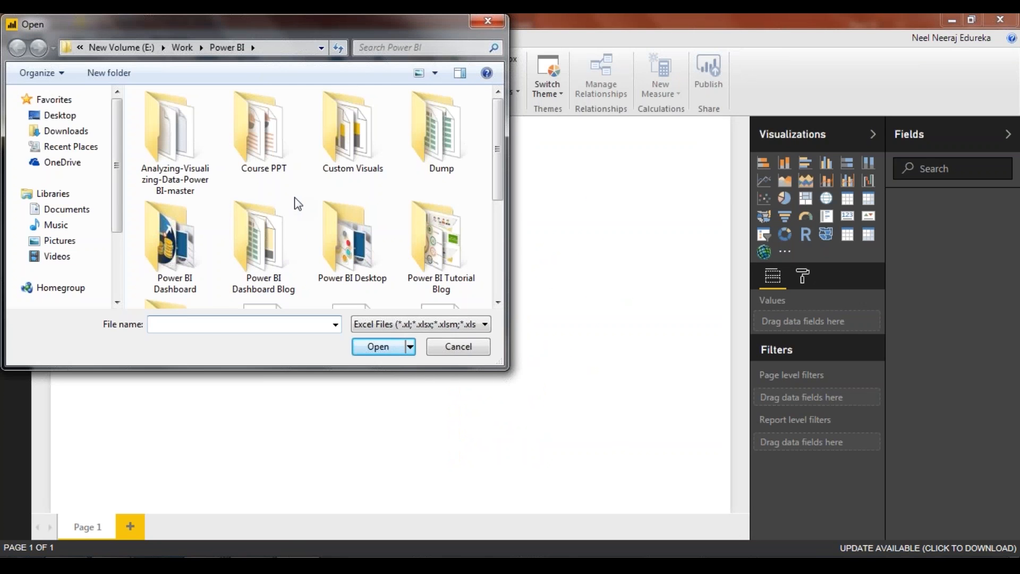
left_click_drag(501, 152, 496, 257)
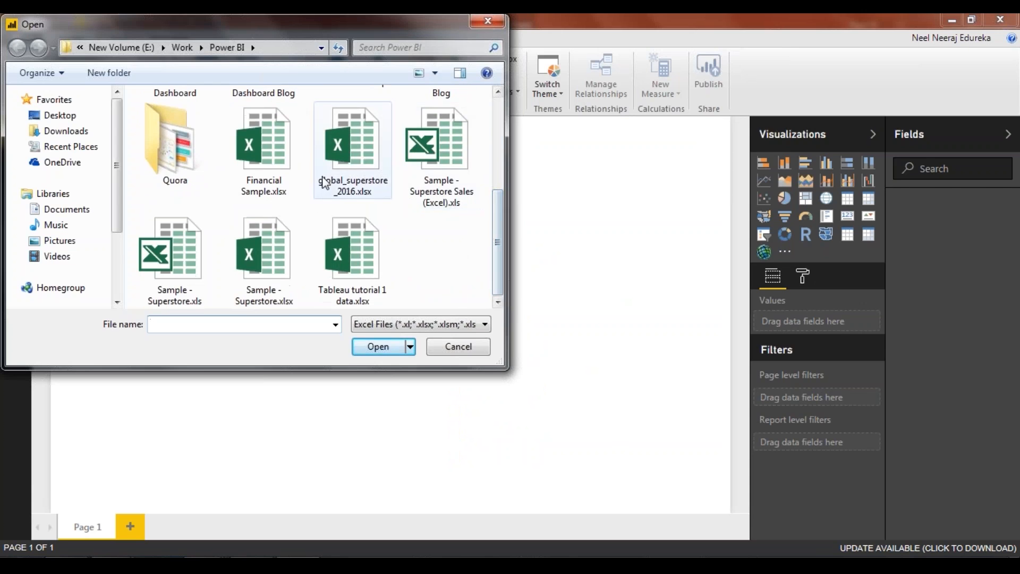
double_click(332, 197)
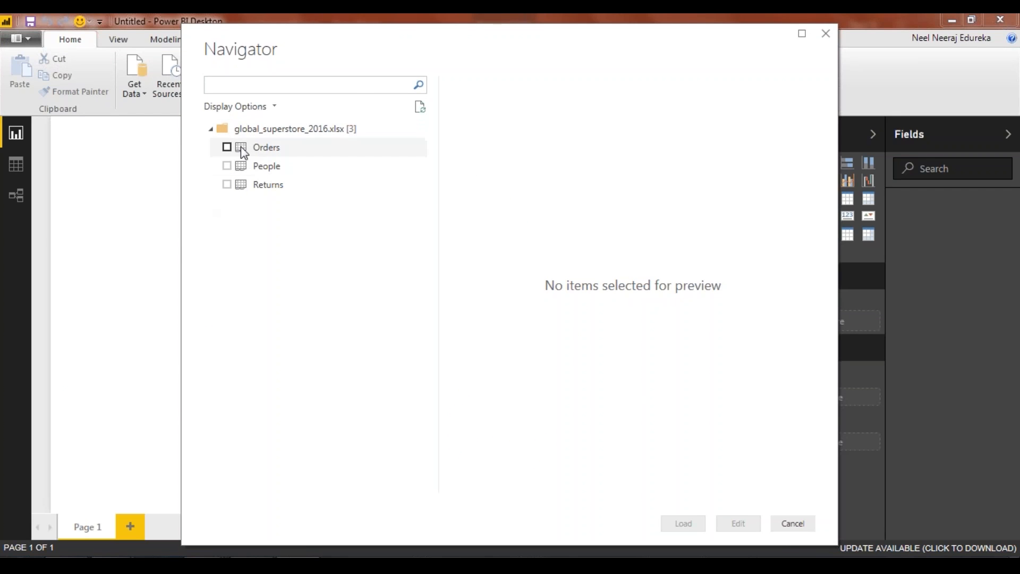
Preview the workbook's Orders, People and Returns sheets, and load only the Orders sheet into the report.
left_click(265, 149)
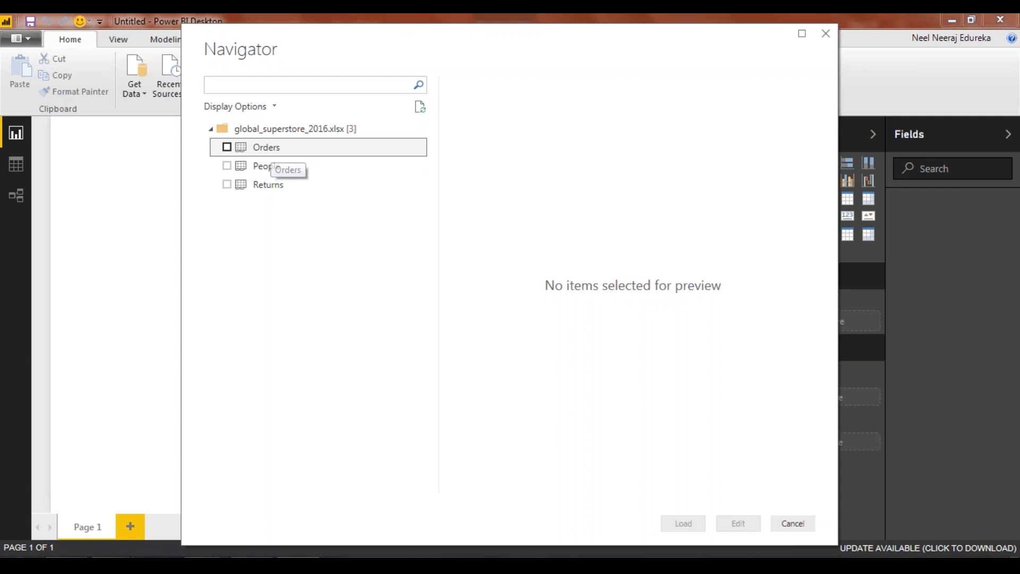
left_click(266, 166)
left_click(266, 186)
left_click(271, 149)
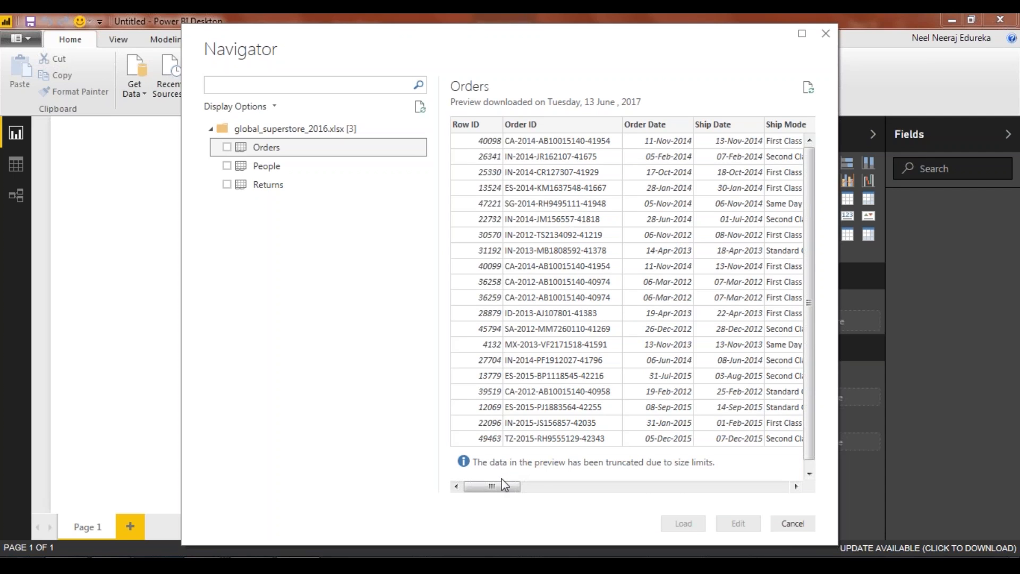
left_click_drag(495, 487, 516, 486)
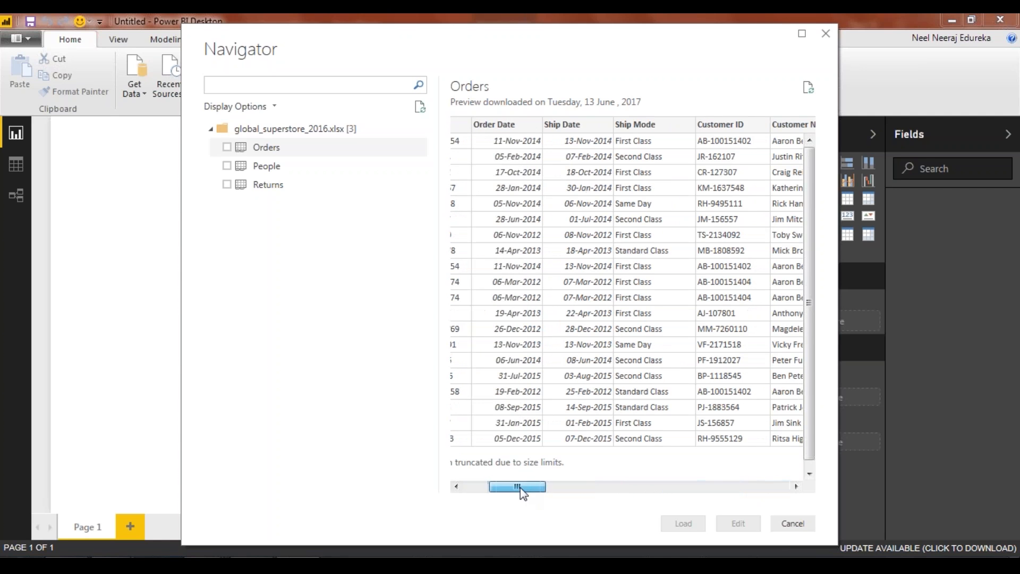
left_click(227, 148)
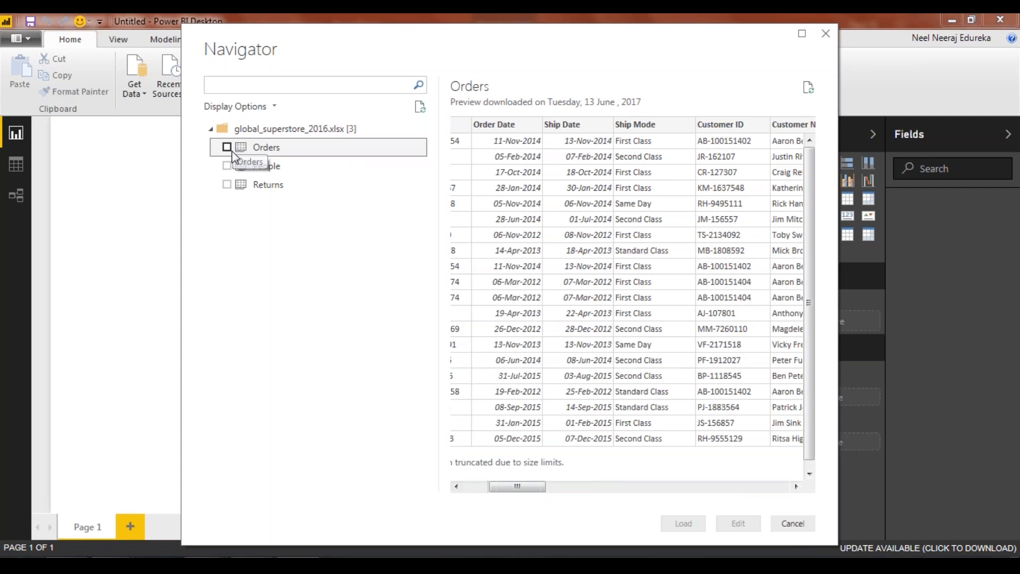
left_click(685, 525)
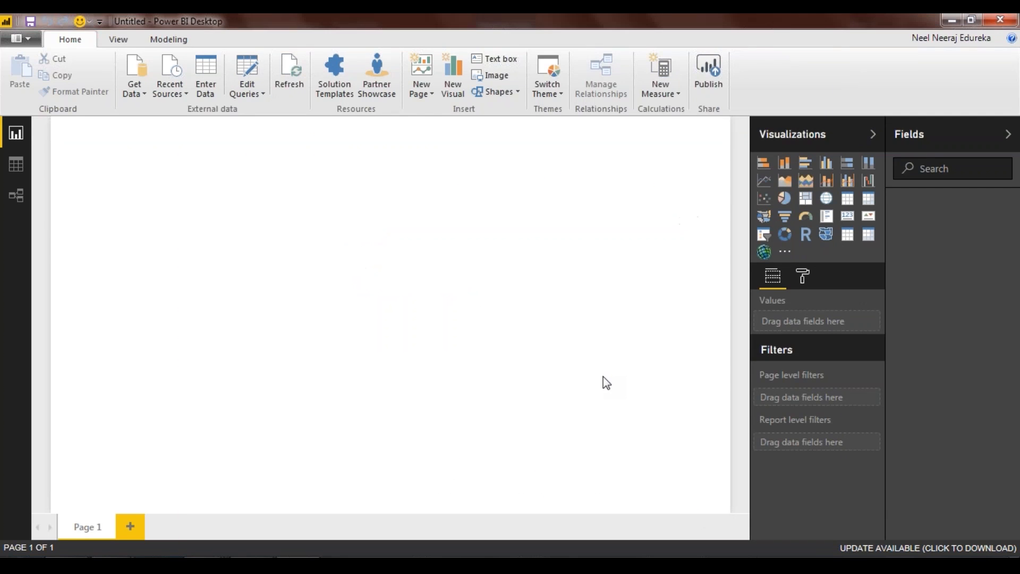
Look through the fields of the loaded Orders table and collapse its field list.
scroll(948, 242, "down", 3)
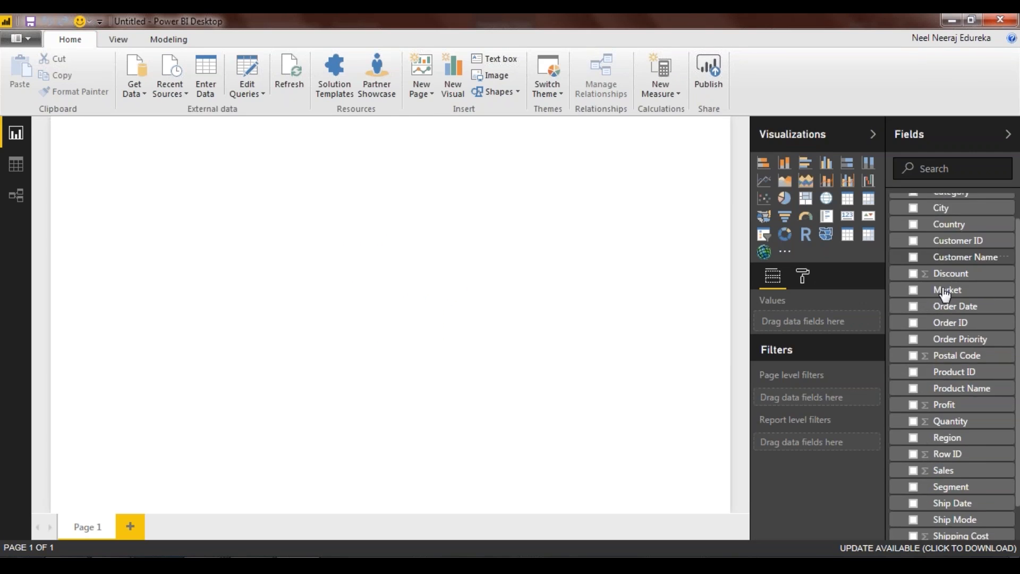
scroll(956, 431, "up", 3)
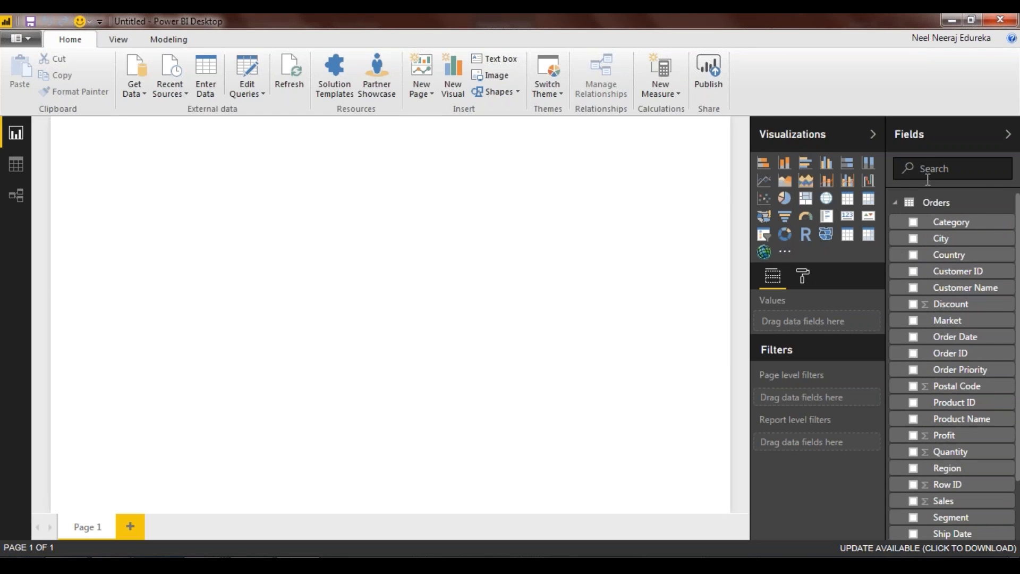
left_click(901, 207)
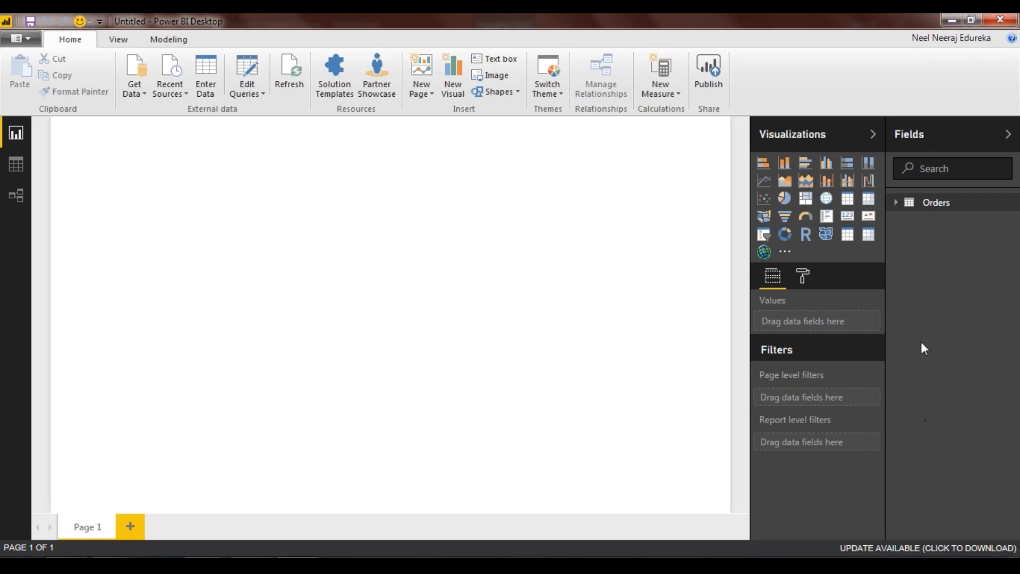
left_click(896, 203)
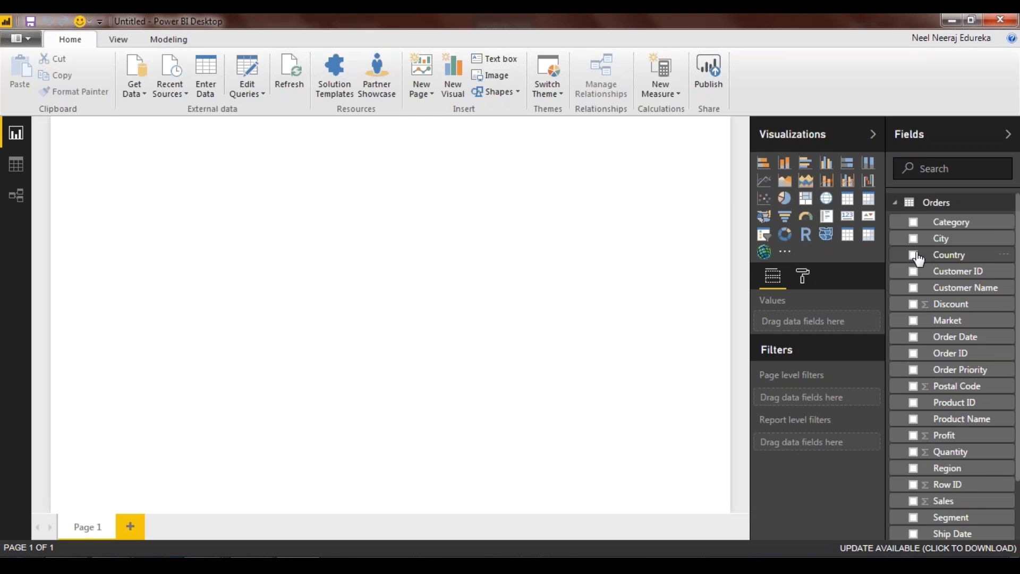
scroll(906, 394, "down", 2)
scroll(907, 394, "up", 2)
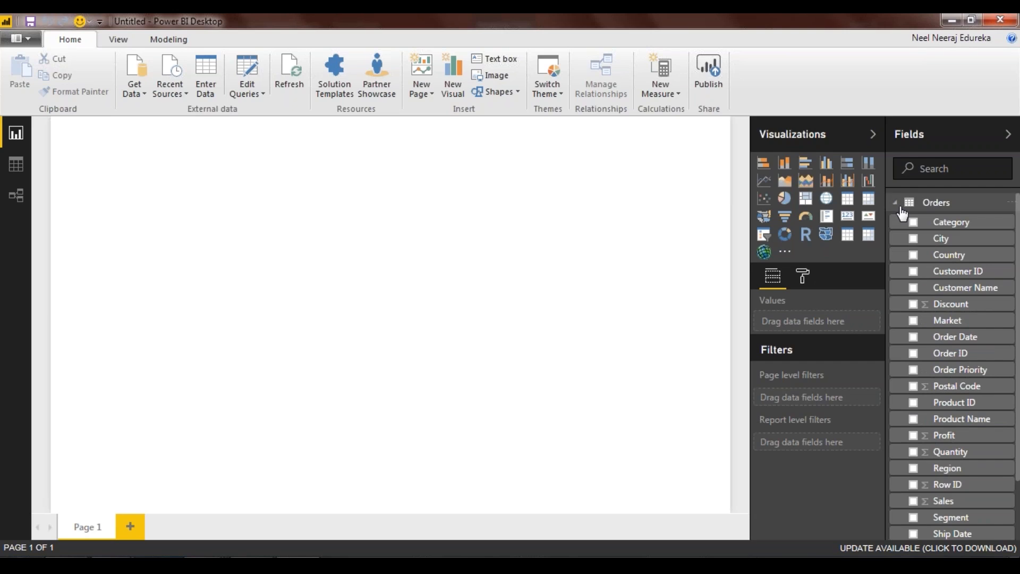
left_click(902, 207)
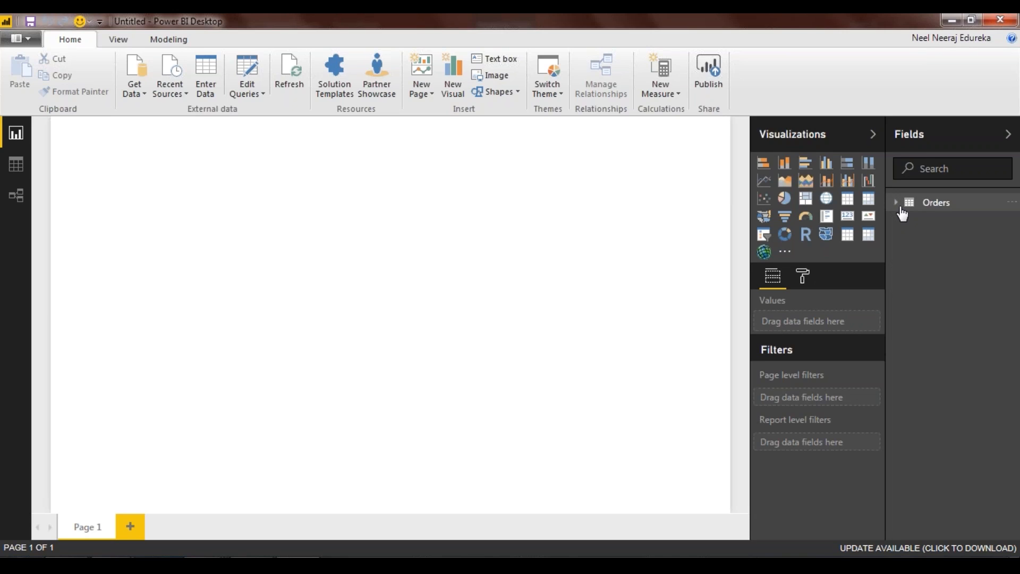
Examine the rows and columns of the Orders table in the Data view.
left_click(15, 165)
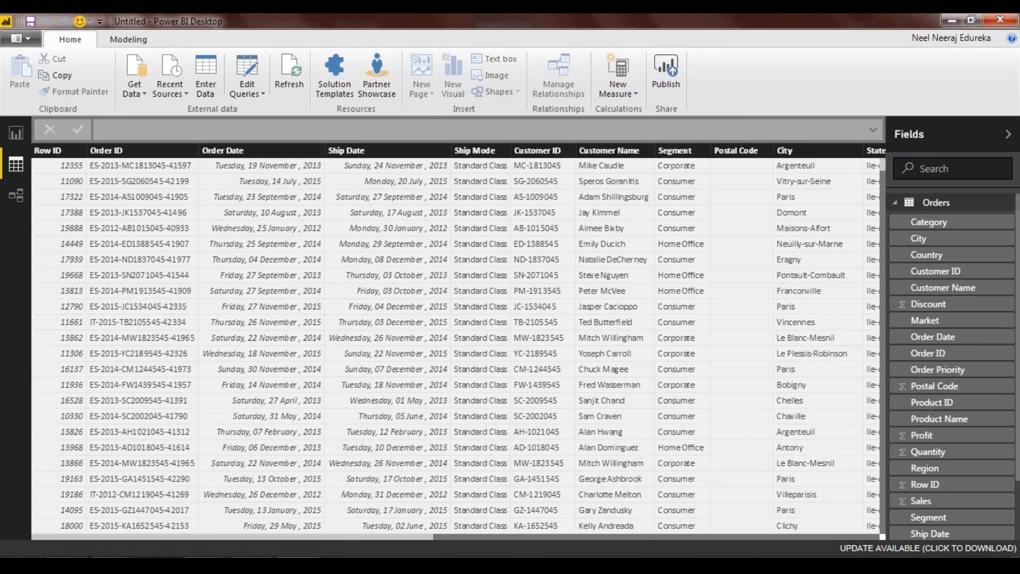
scroll(358, 416, "down", 2)
left_click_drag(437, 538, 215, 295)
scroll(216, 295, "down", 2)
scroll(216, 294, "down", 9)
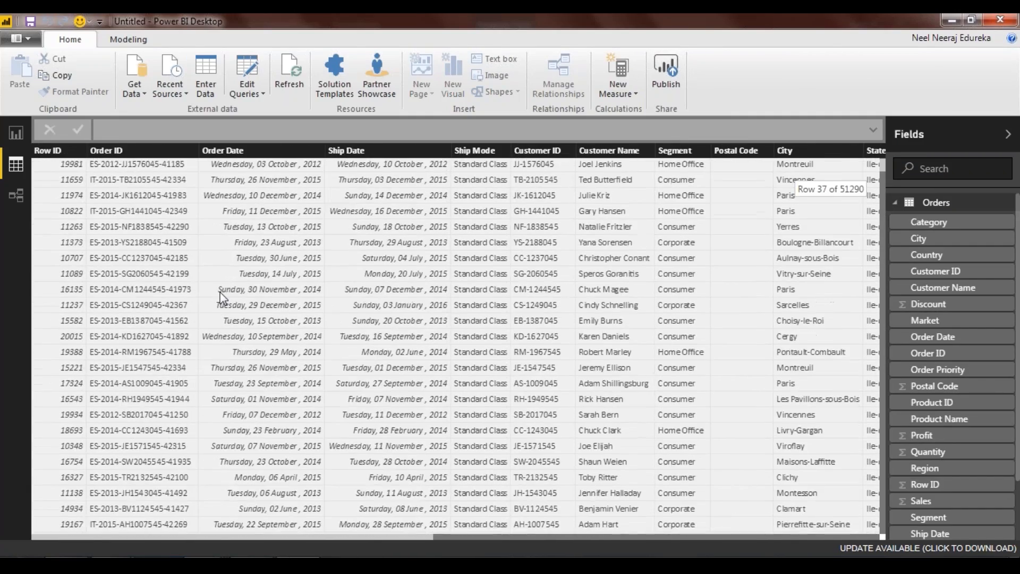
scroll(227, 296, "up", 13)
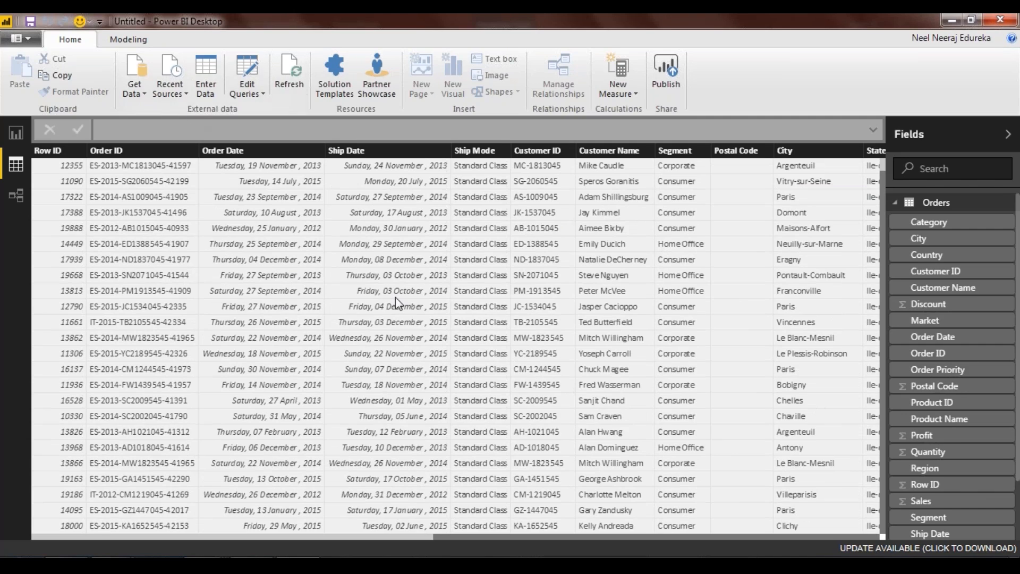
Open the Orders query in the Query Editor, inspect the first Order ID cell, and close the editor with Close & Apply.
left_click(253, 81)
left_click(245, 66)
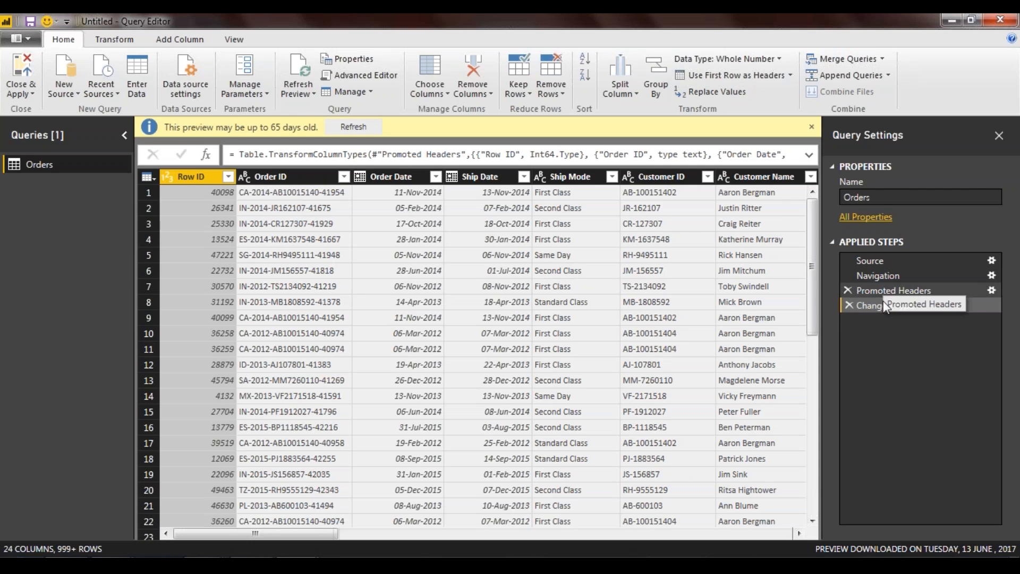
left_click(324, 198)
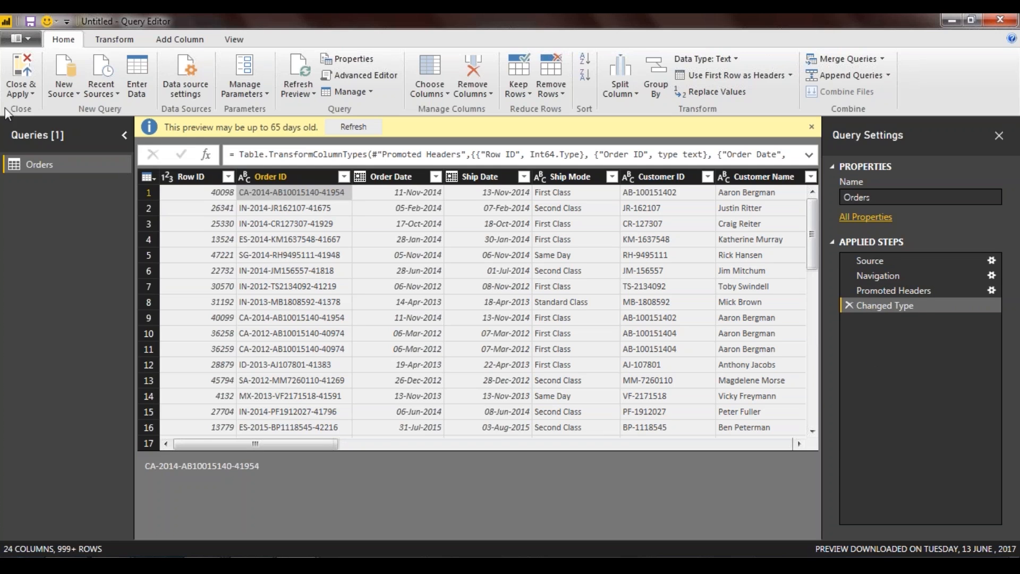
left_click(30, 71)
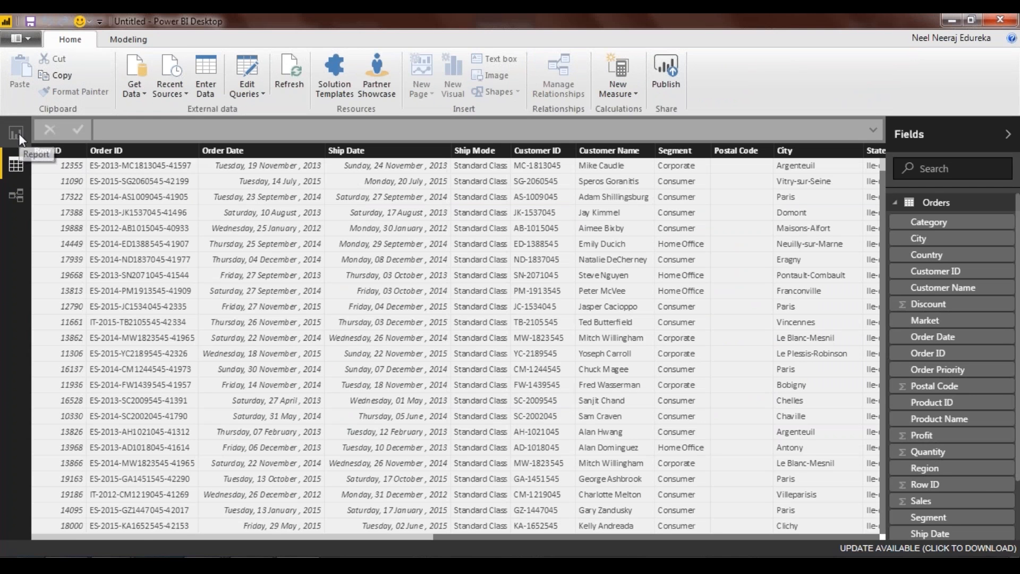
Return to the Report view and rename the report page Page 1 as Profit Leaders.
left_click(18, 133)
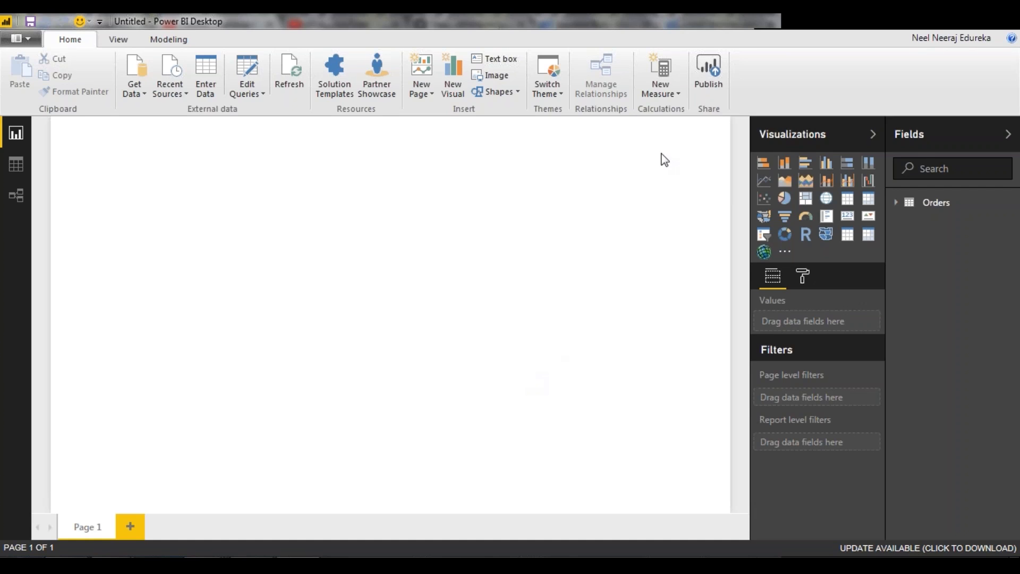
double_click(84, 526)
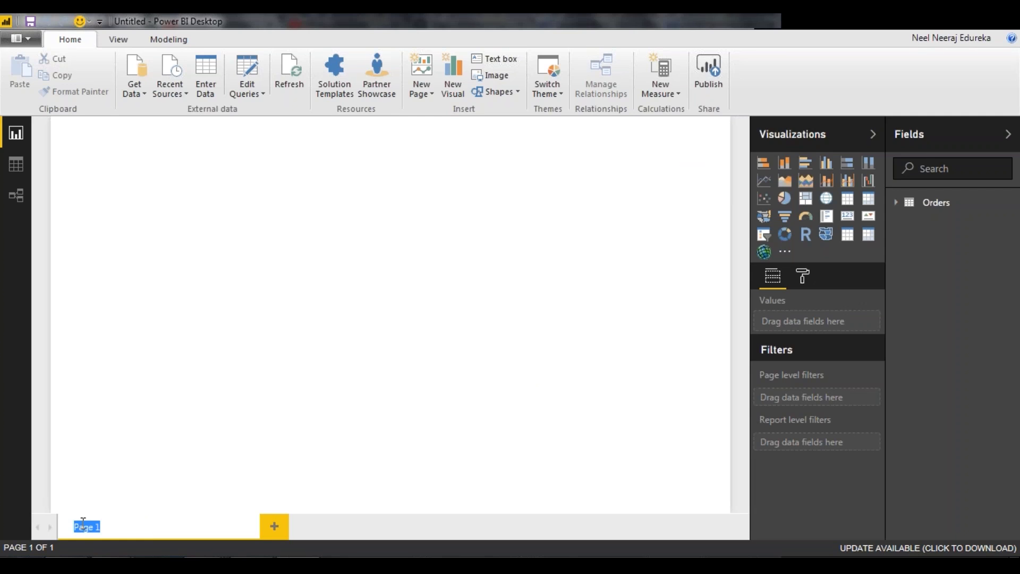
type("Profit Leaders")
left_click(323, 456)
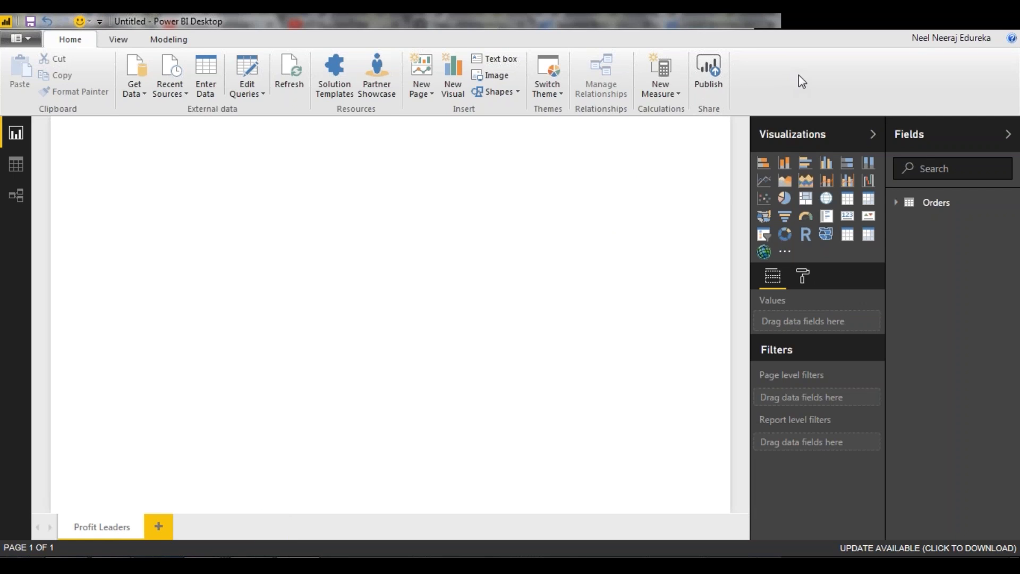
Create a map visual from the Orders State field on the report page and move it to the page's upper-left corner.
left_click(903, 202)
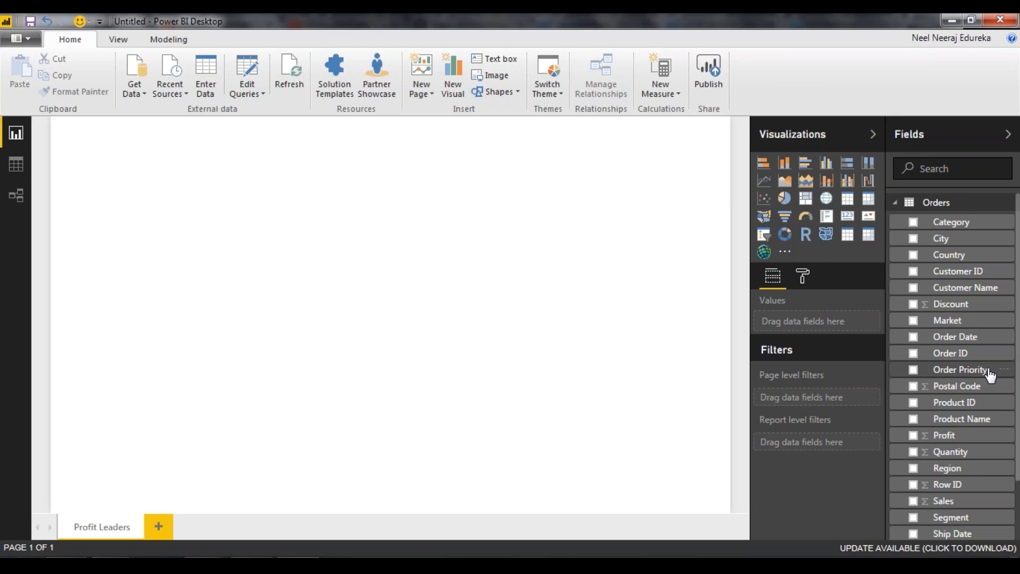
scroll(963, 435, "down", 3)
left_click_drag(972, 514, 92, 166)
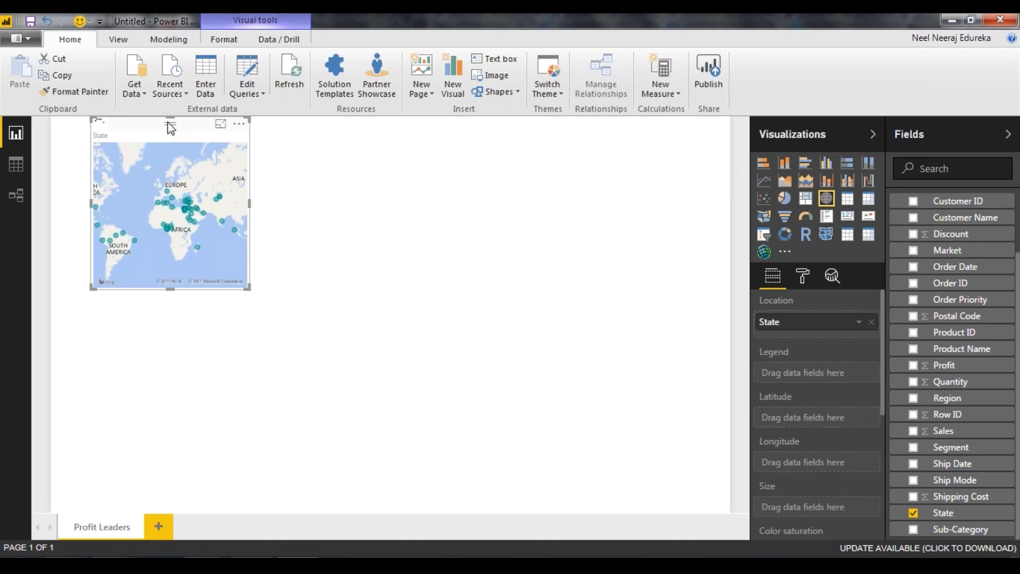
left_click_drag(170, 128, 130, 128)
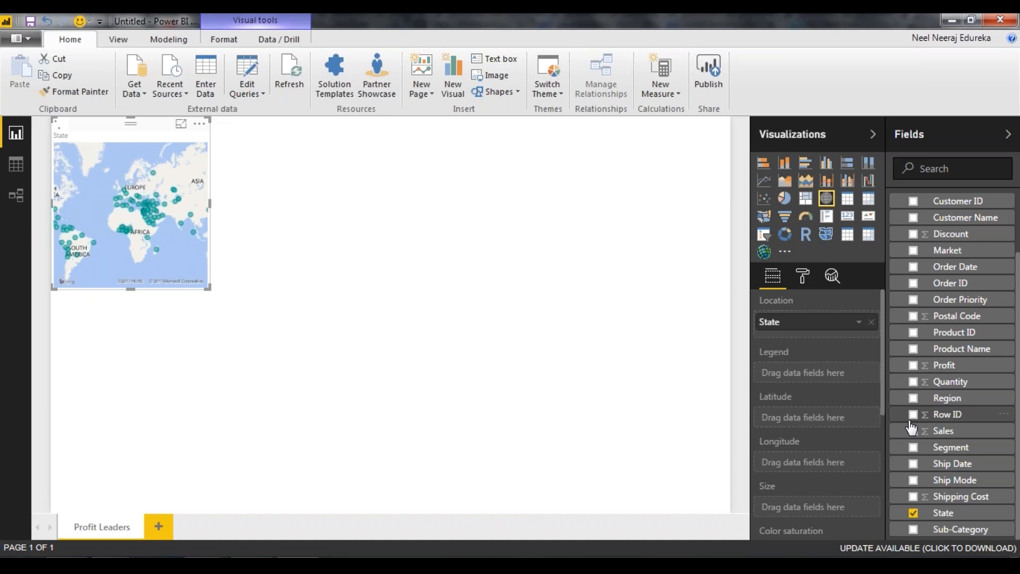
Add Profit to the map as the bubble size and add Country to its Location below State.
scroll(930, 462, "up", 3)
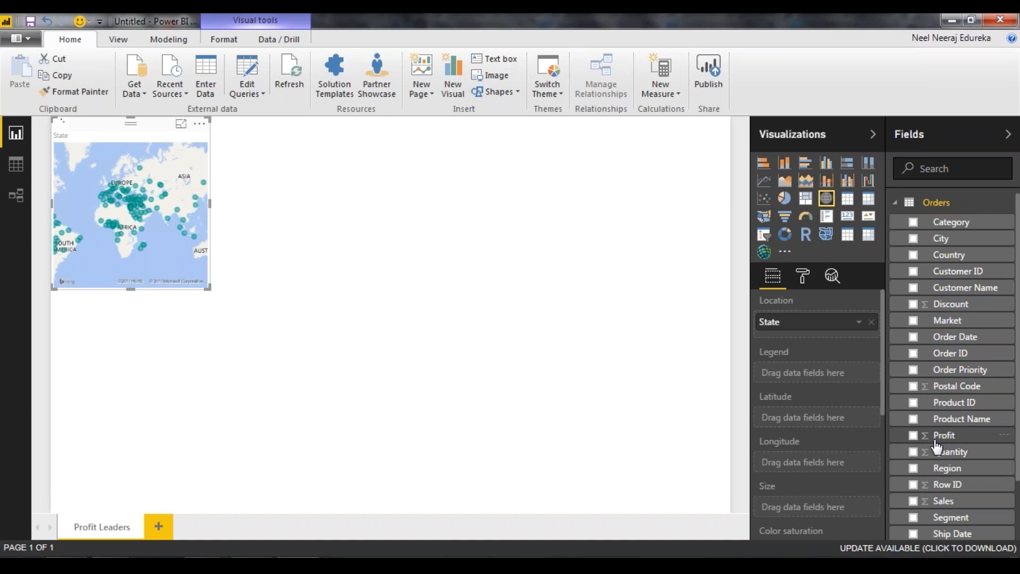
left_click_drag(936, 446, 137, 207)
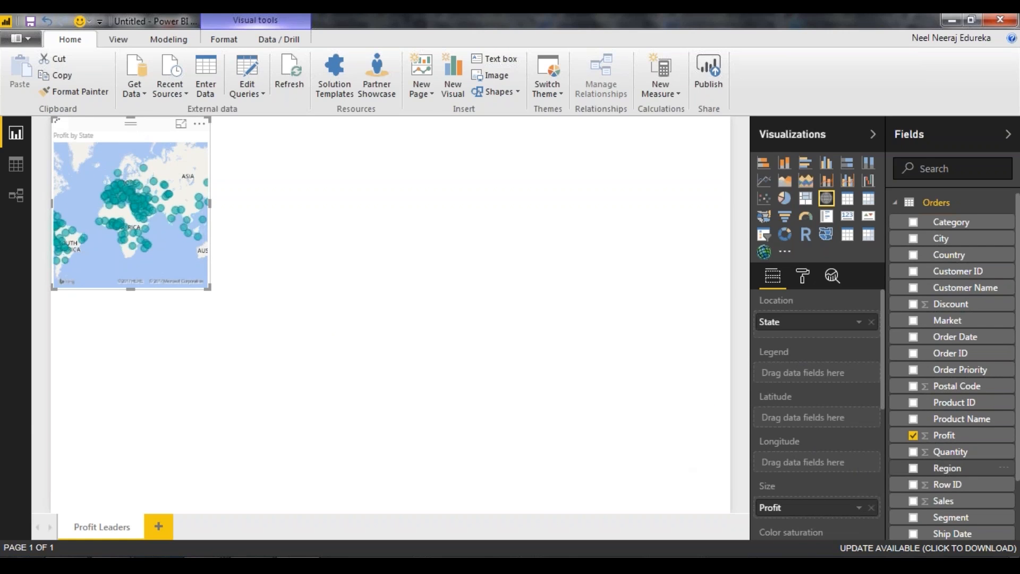
scroll(951, 478, "down", 2)
scroll(961, 425, "up", 2)
left_click_drag(959, 261, 792, 340)
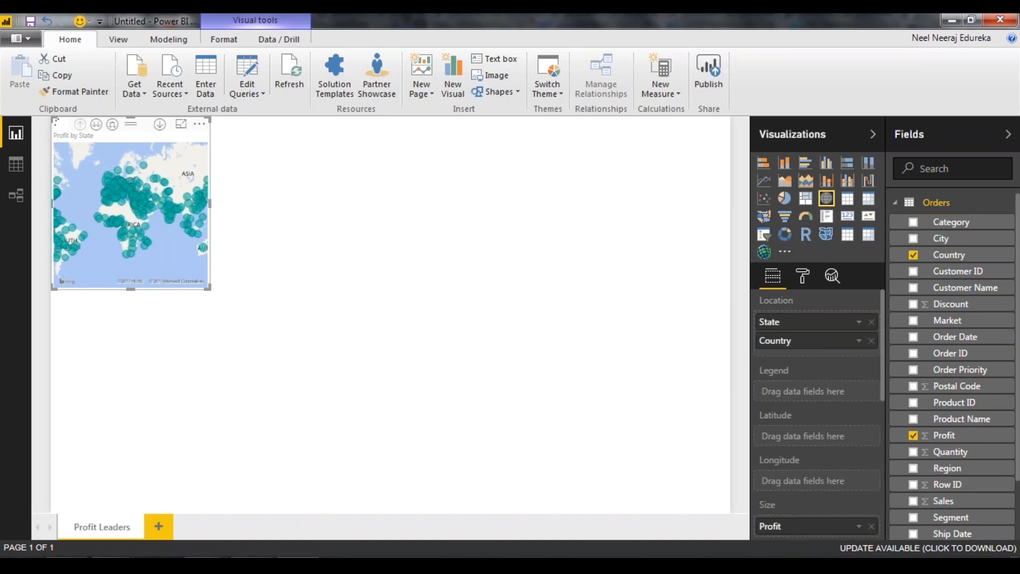
Enlarge the map visual to span most of the report page's width and height.
left_click_drag(211, 288, 707, 456)
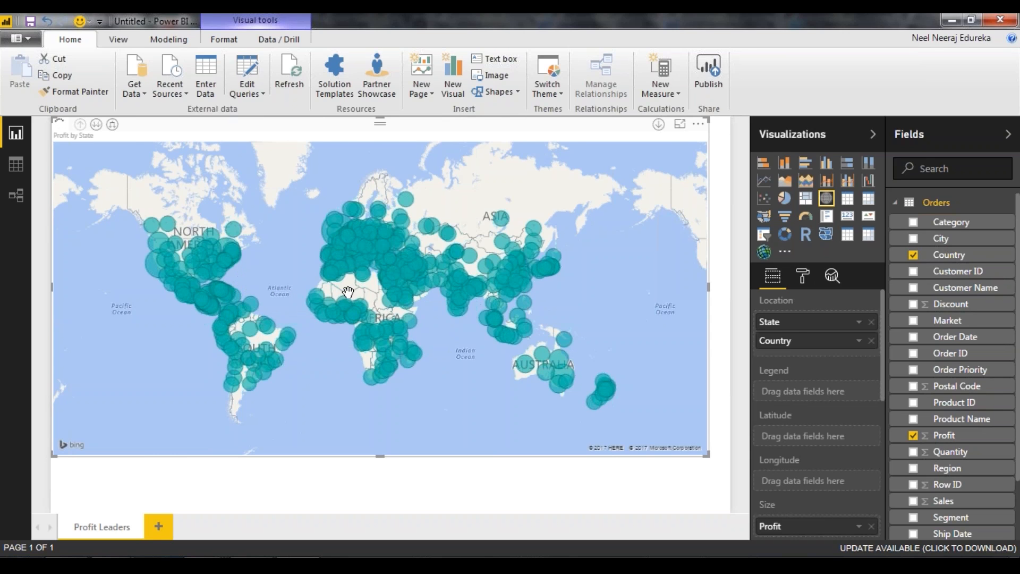
scroll(346, 296, "up", 1)
scroll(373, 299, "down", 1)
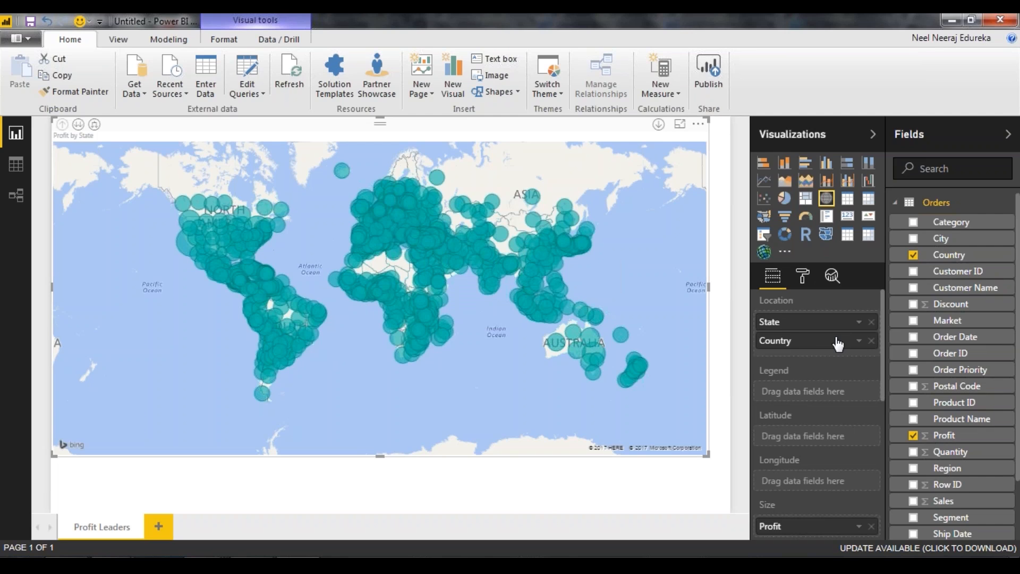
Filter the map visual by Country with basic filtering to show only United States.
scroll(838, 343, "down", 6)
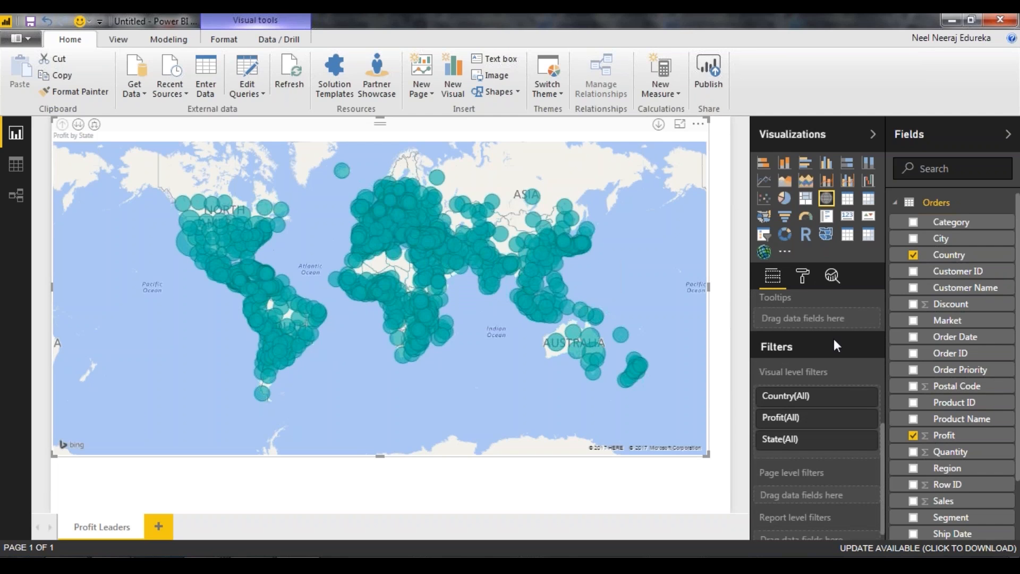
scroll(784, 314, "down", 1)
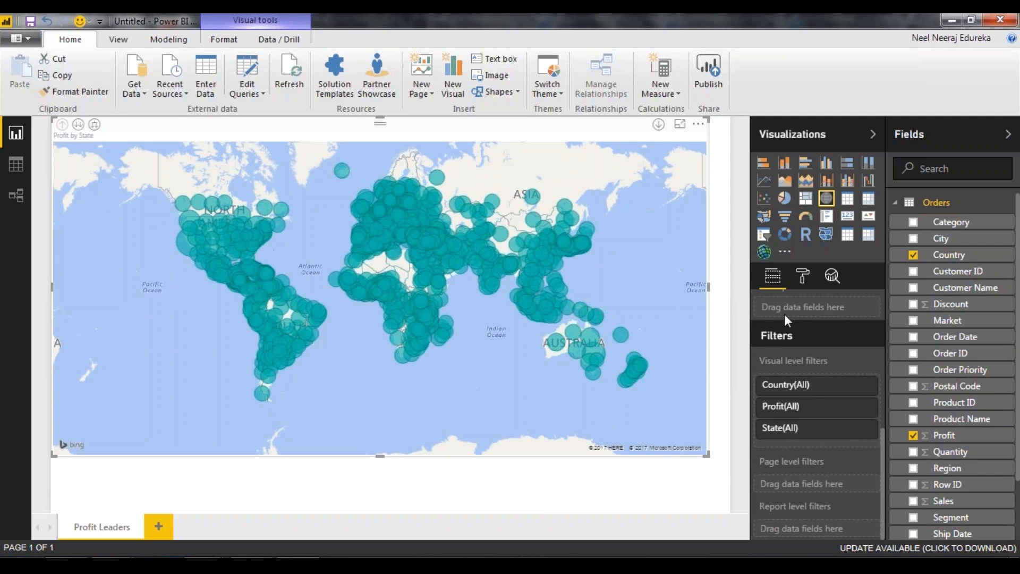
left_click(837, 389)
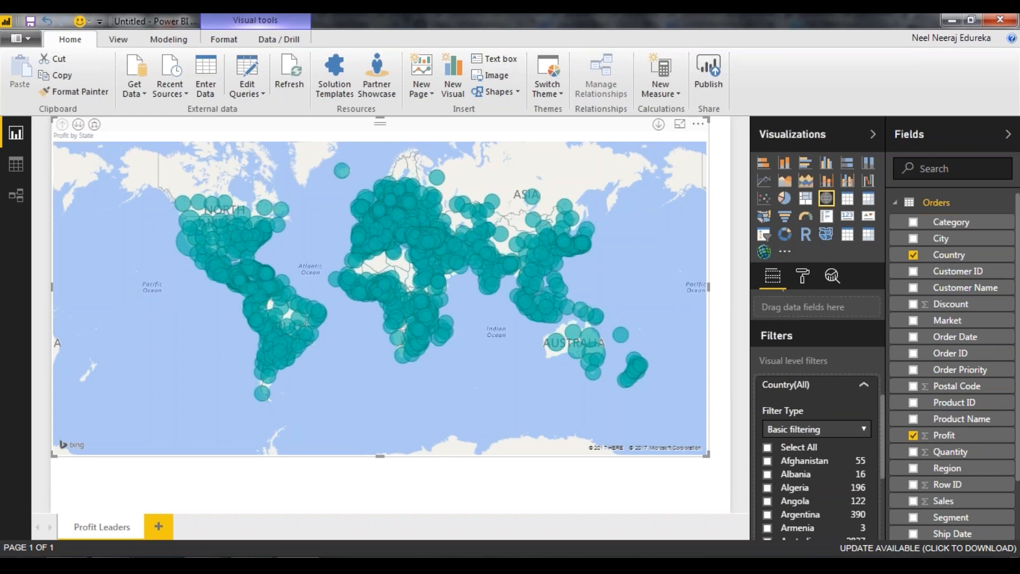
scroll(812, 488, "down", 10)
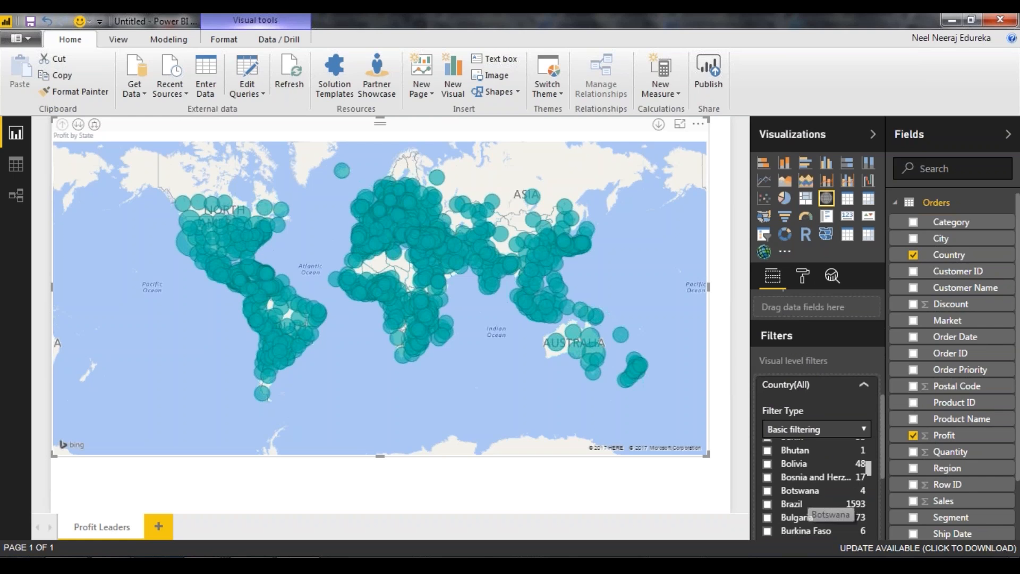
scroll(812, 488, "down", 20)
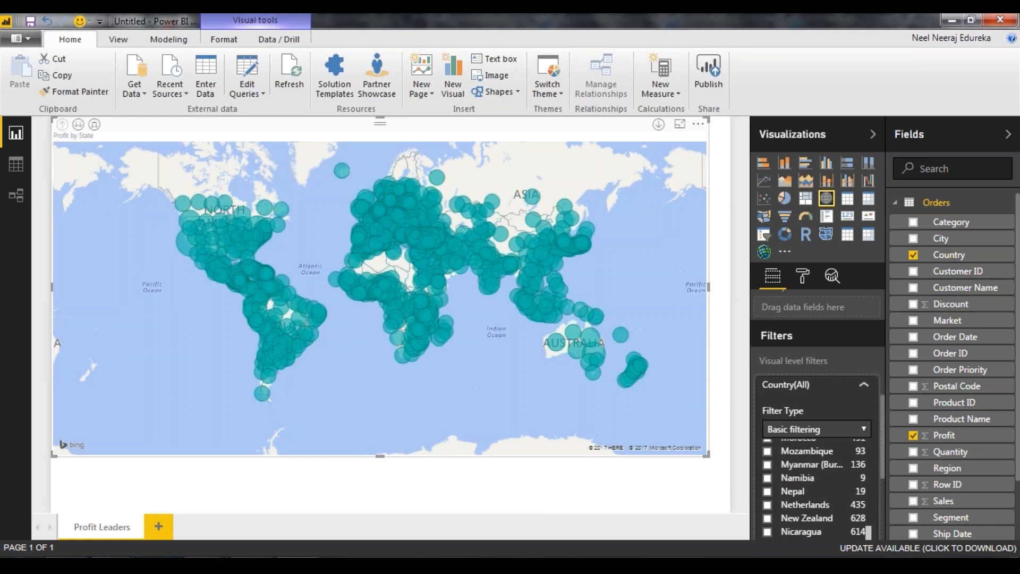
scroll(823, 521, "down", 15)
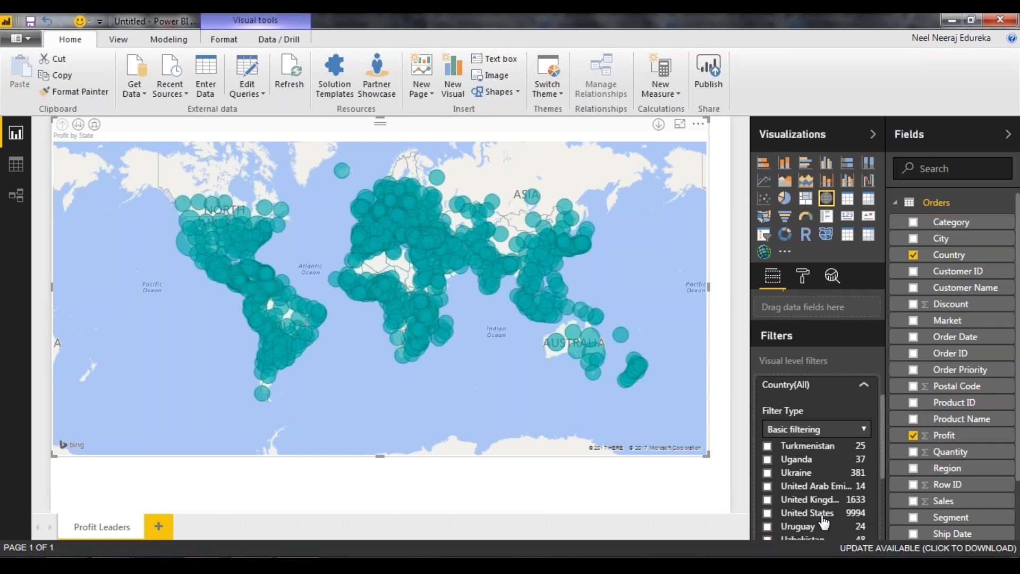
left_click(823, 514)
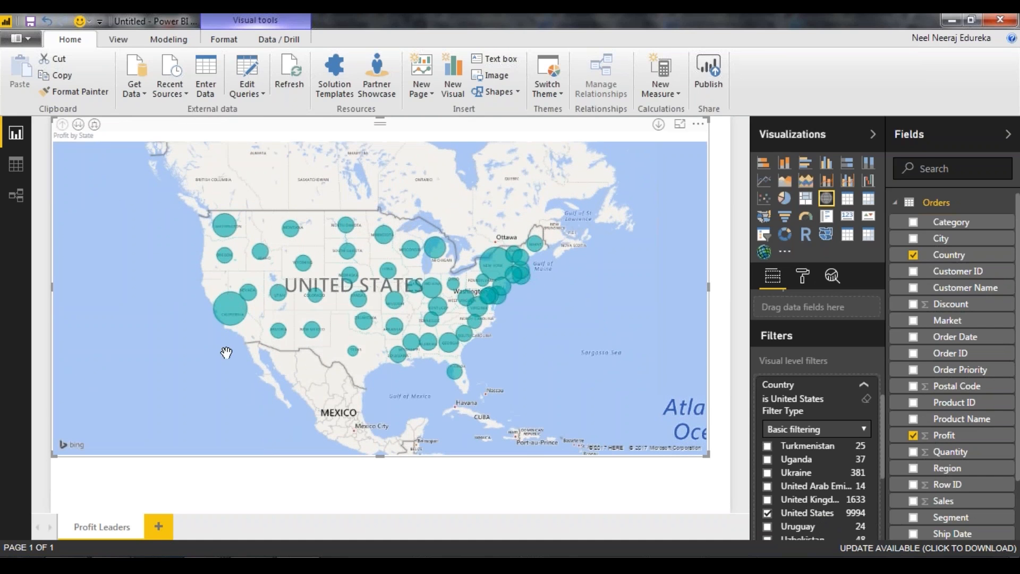
Extend the map visual to fill the whole report page and collapse the Country filter.
left_click_drag(706, 455, 701, 514)
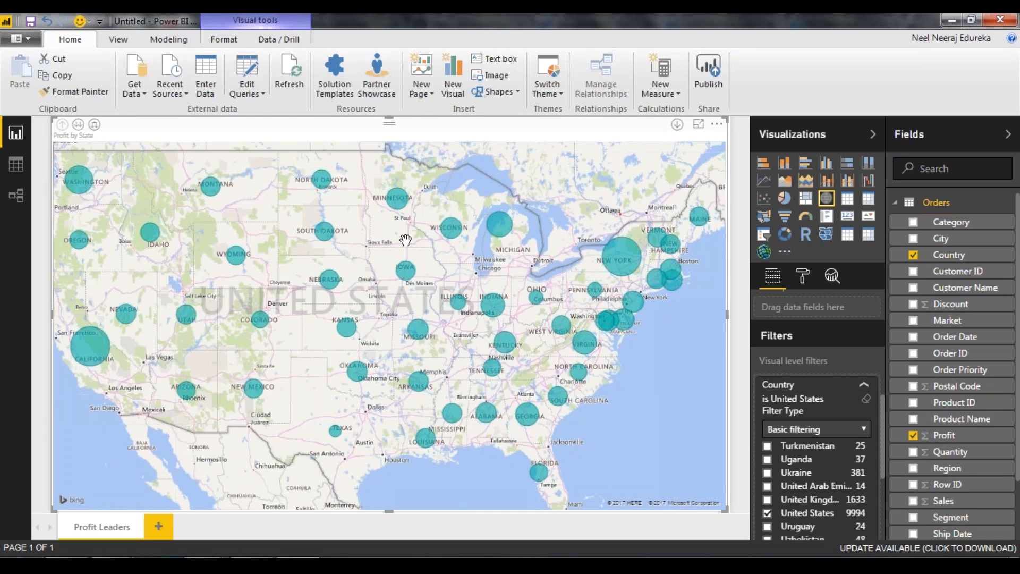
left_click(861, 388)
scroll(198, 260, "down", 1)
scroll(198, 260, "down", 1)
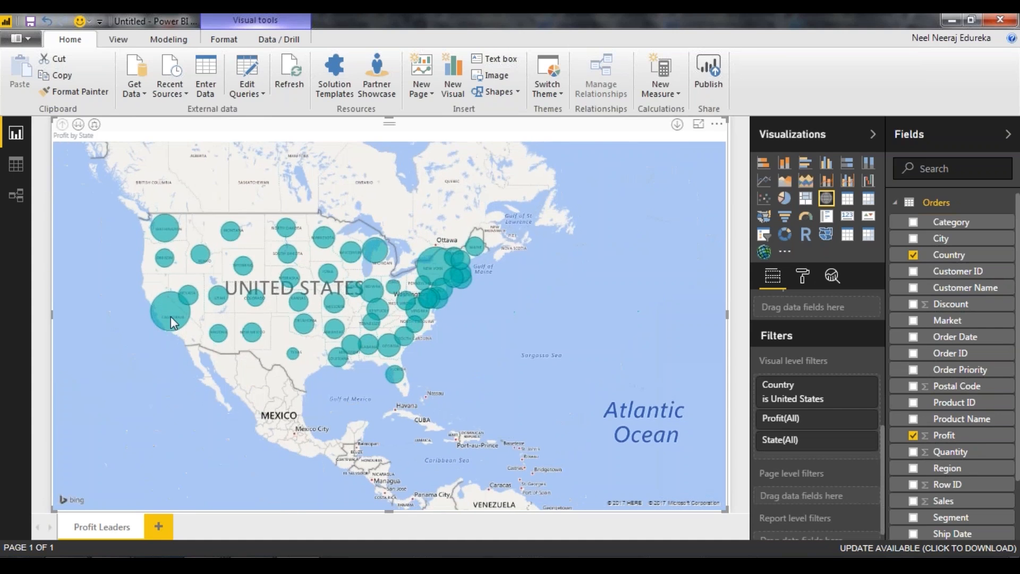
Examine the profit details of individual US state bubbles and look over the map's formatting options.
mouse_move(206, 316)
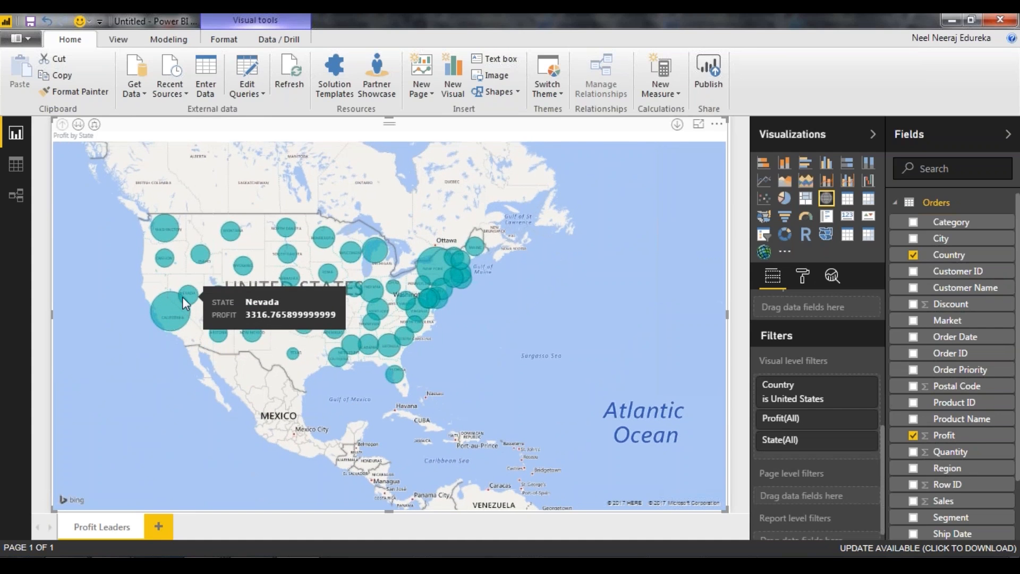
mouse_move(225, 332)
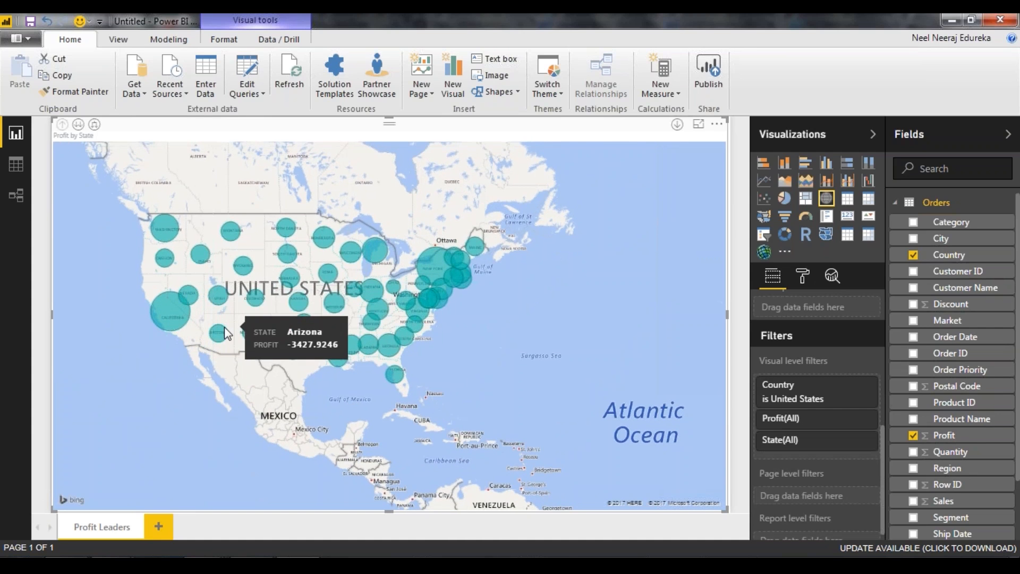
mouse_move(304, 330)
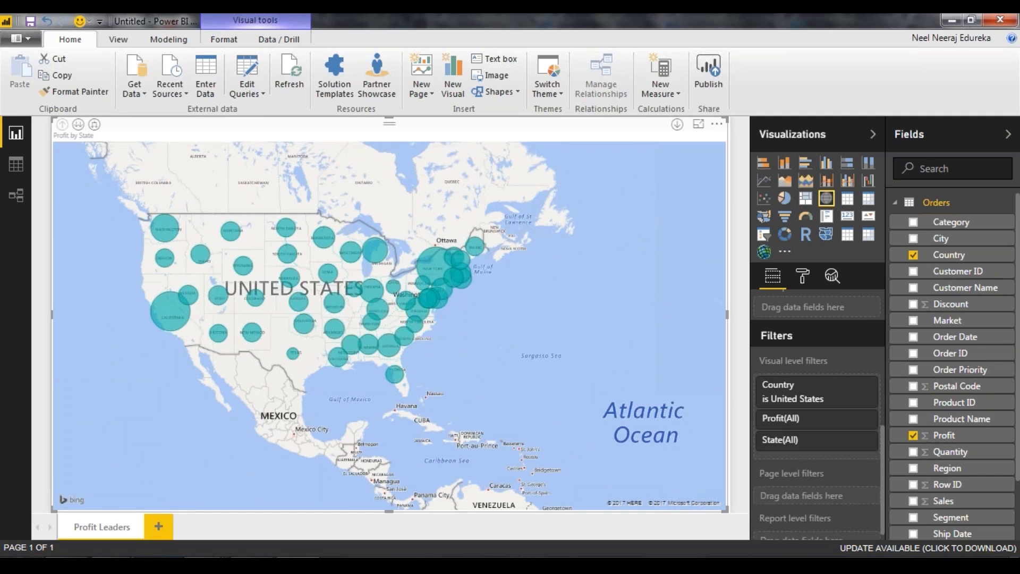
mouse_move(291, 281)
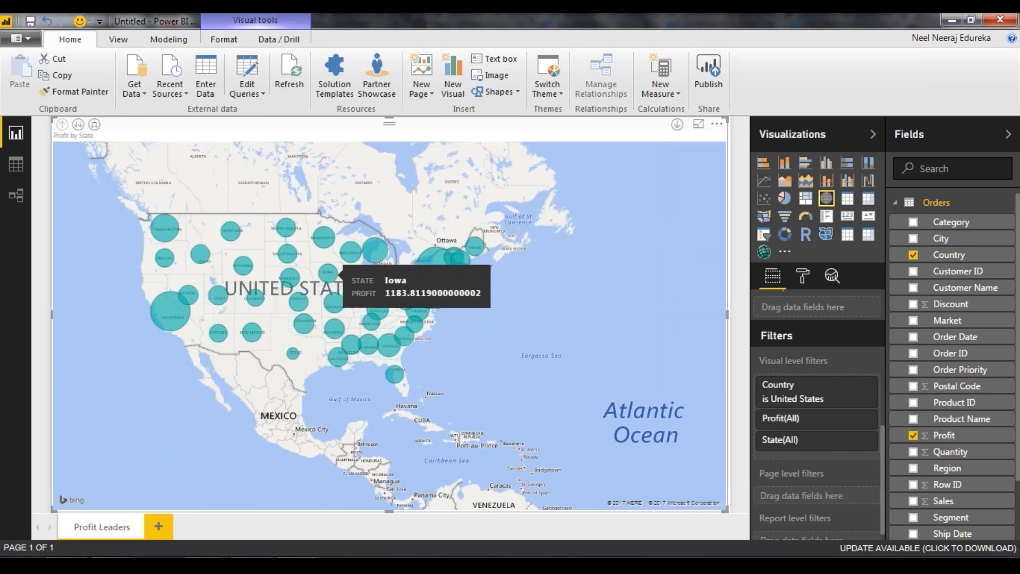
mouse_move(442, 271)
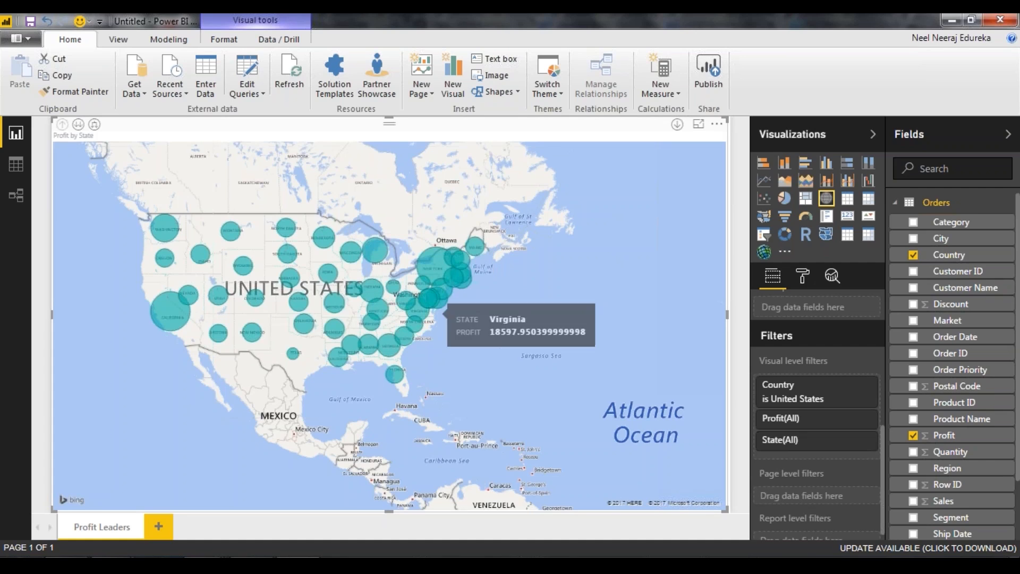
left_click(803, 277)
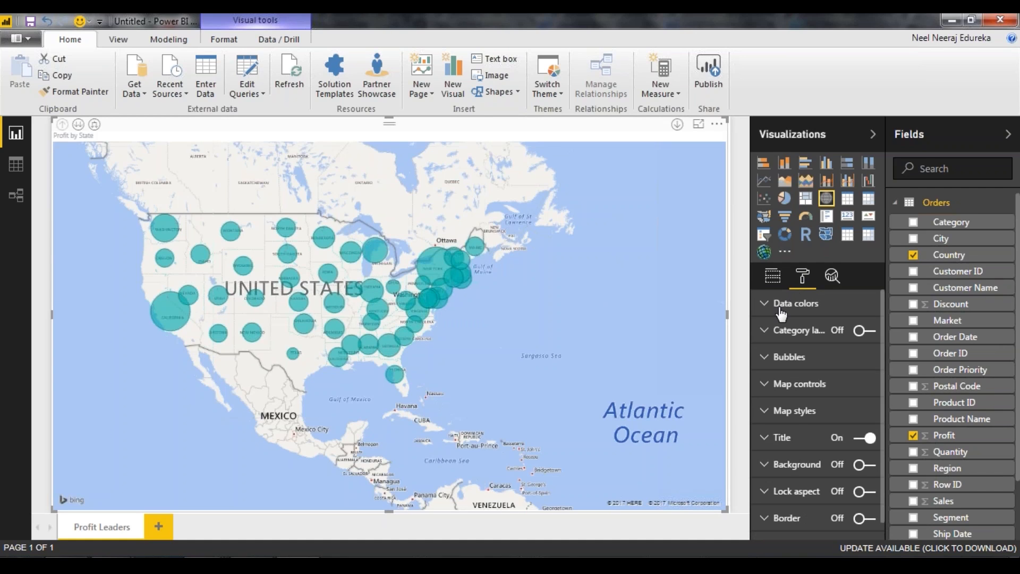
left_click(772, 276)
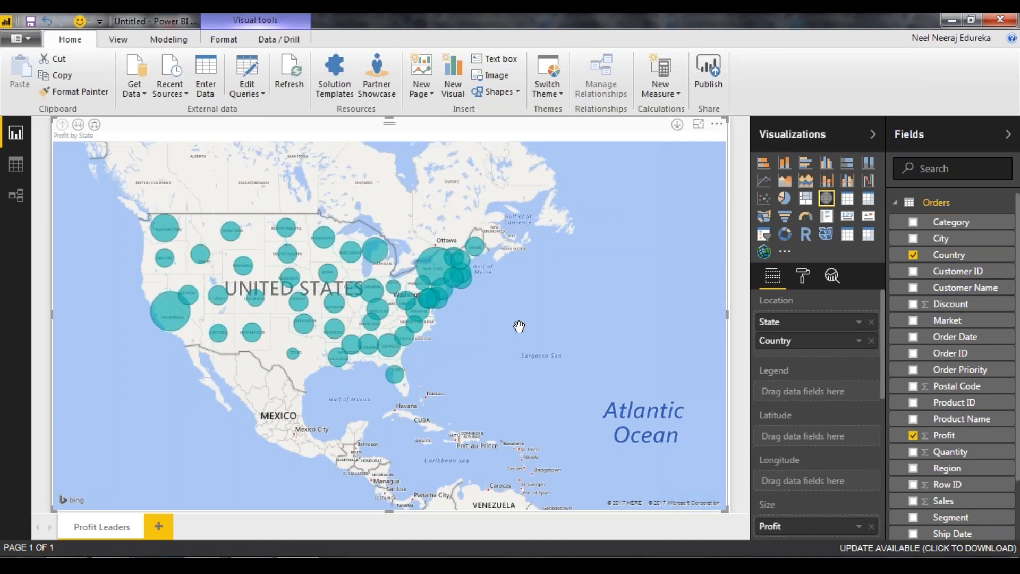
Convert the bubble map to a filled map and turn on Diverging for its data colors.
scroll(271, 323, "up", 2)
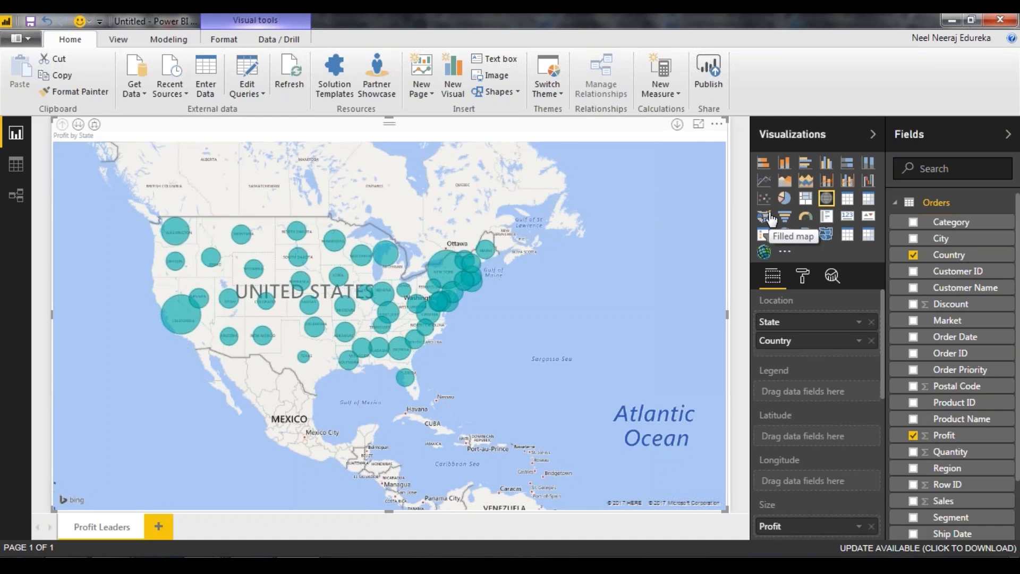
left_click(770, 218)
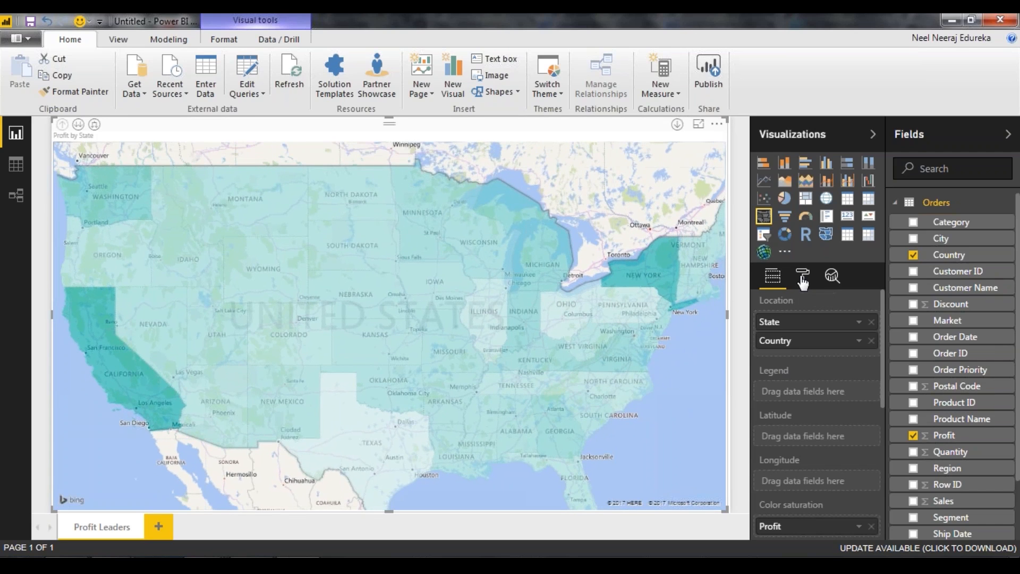
left_click(802, 278)
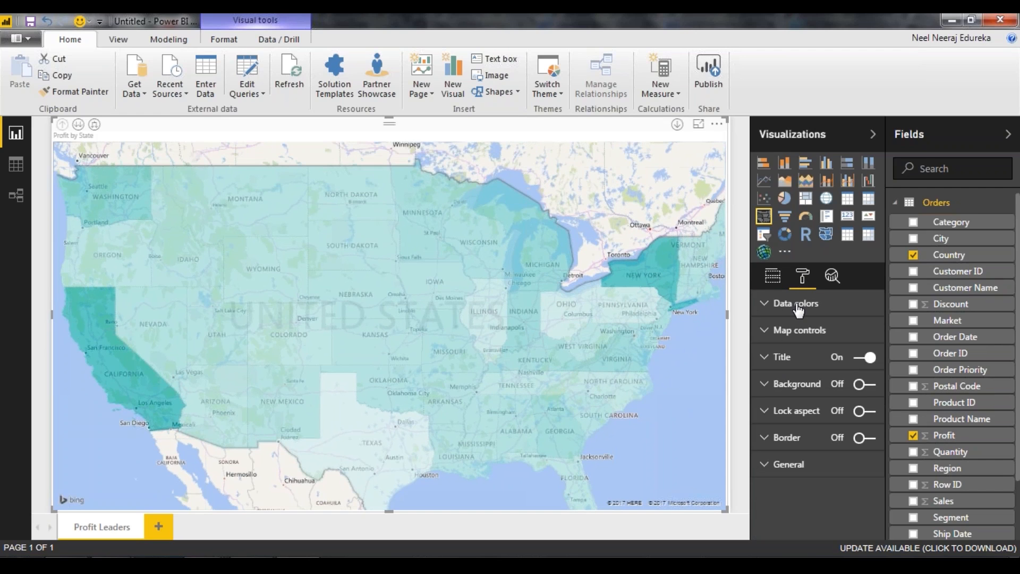
left_click(796, 304)
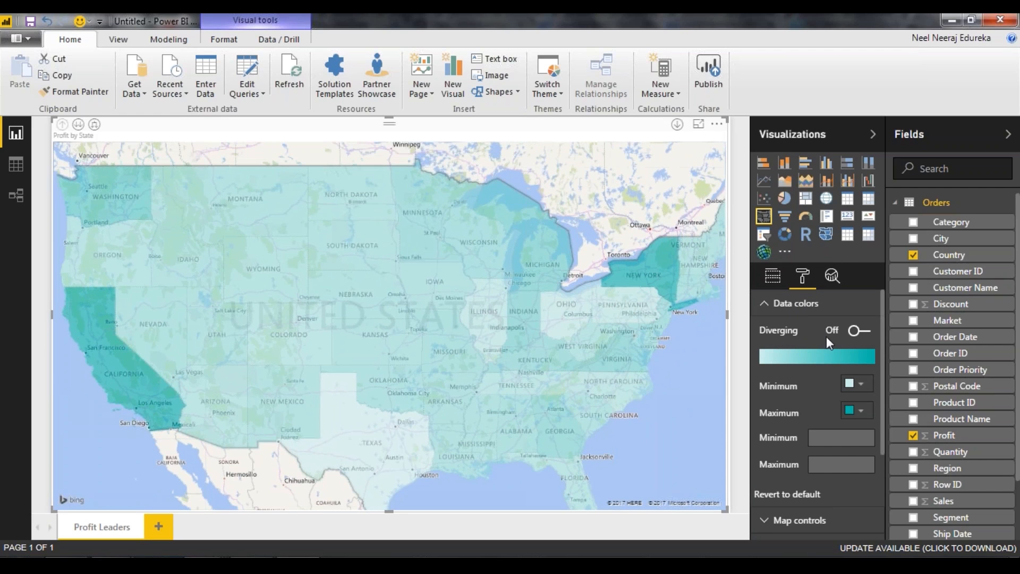
left_click(865, 333)
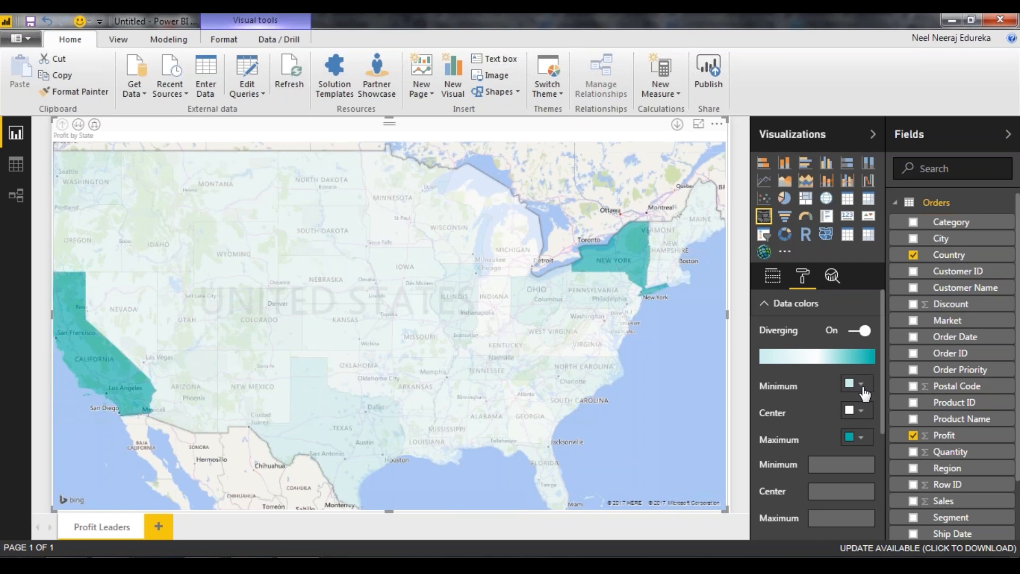
Set the filled map's diverging data colors to light teal for minimum, medium teal for center and dark teal for maximum.
left_click(861, 385)
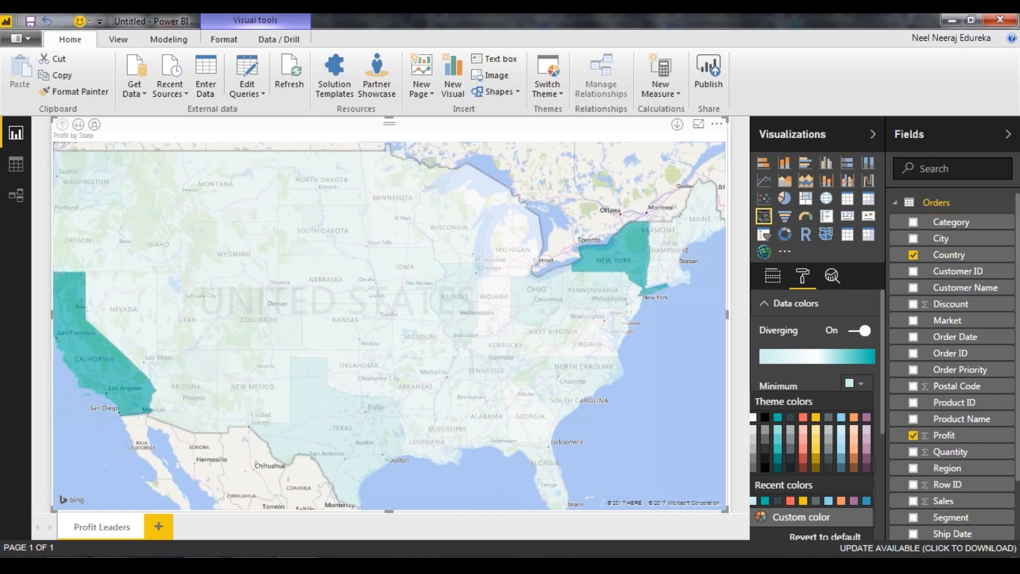
left_click(779, 435)
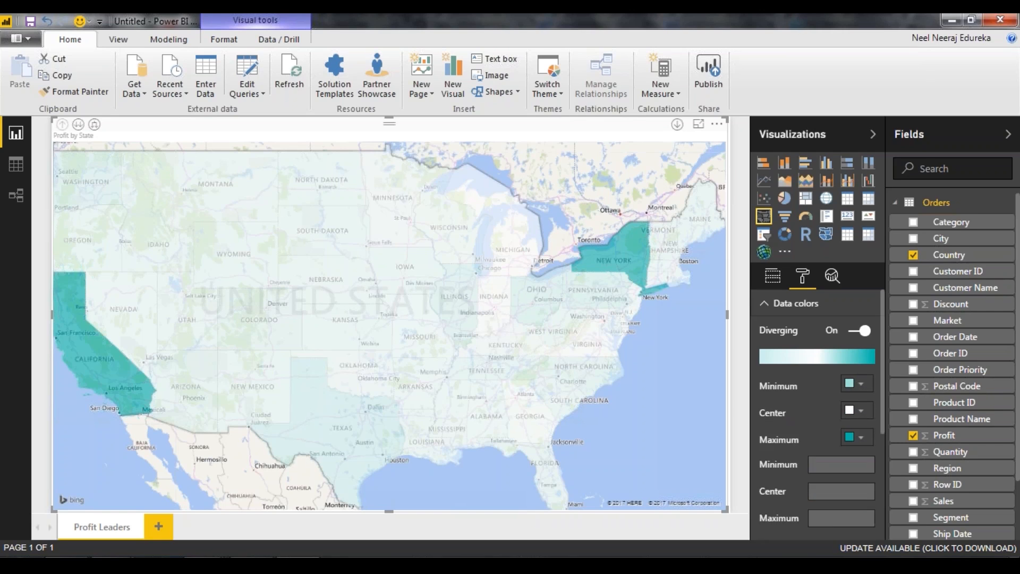
left_click(861, 411)
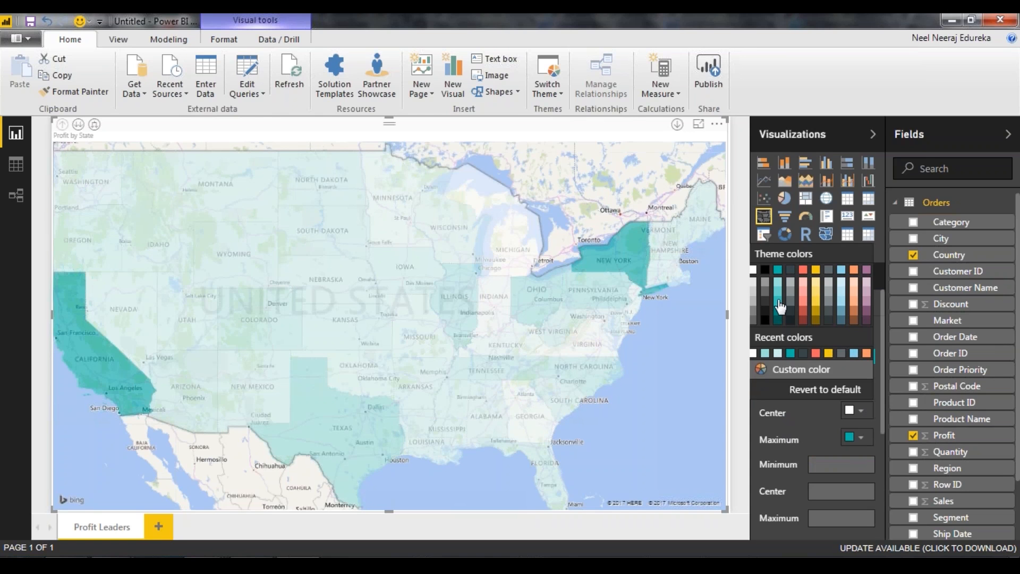
left_click(780, 307)
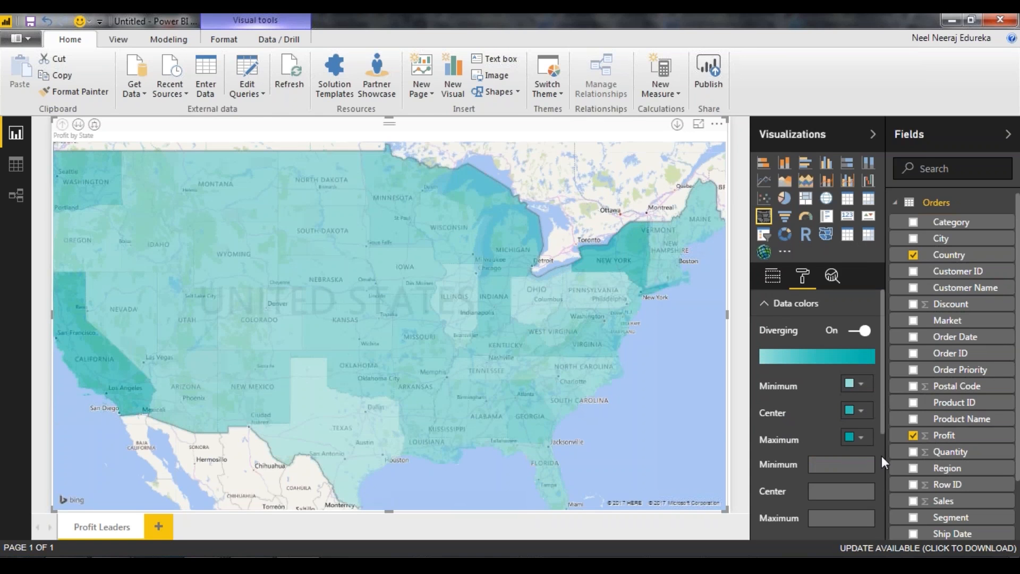
left_click(859, 438)
left_click(778, 345)
left_click_drag(485, 324, 544, 337)
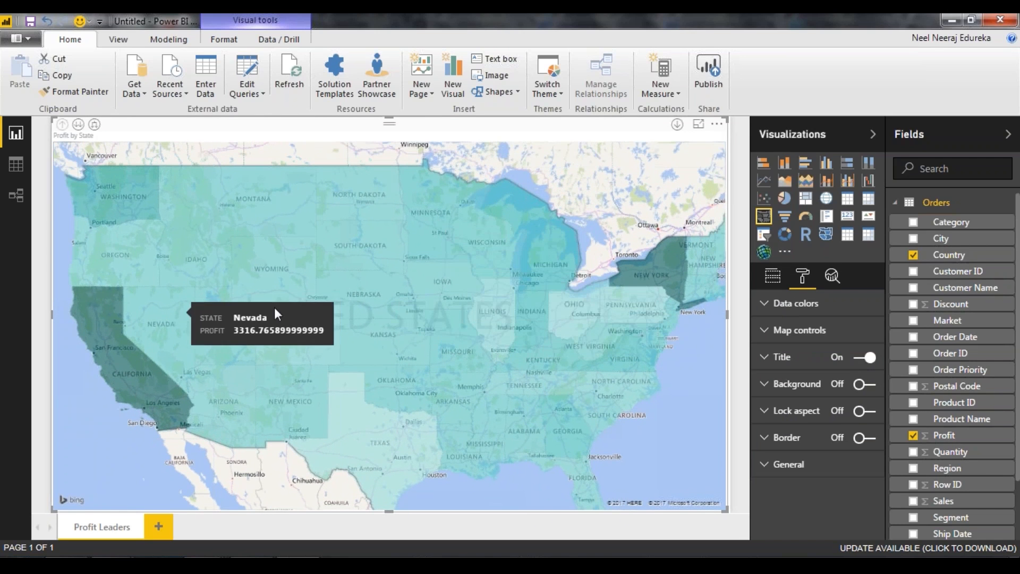
left_click(767, 304)
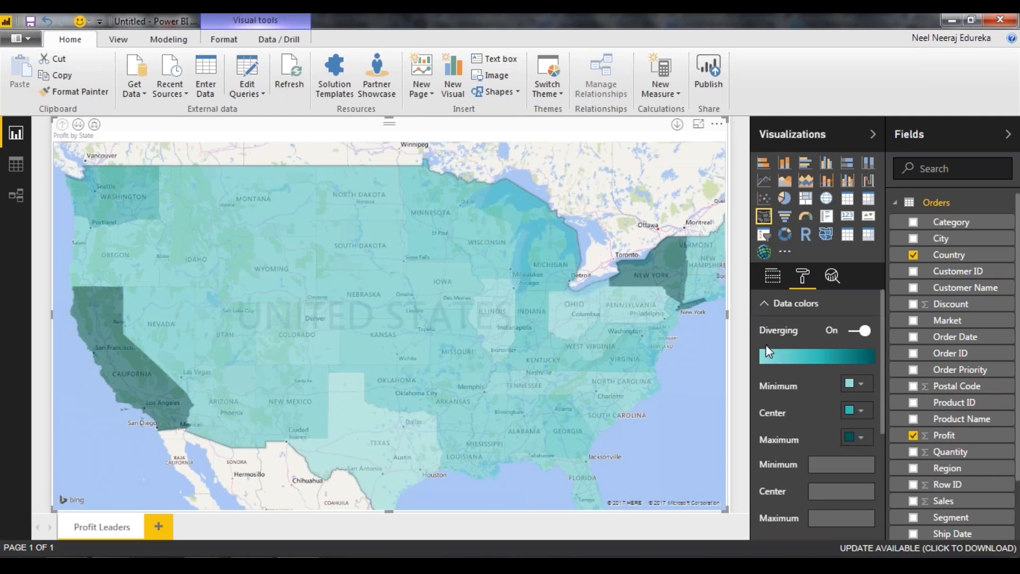
Set the center value of the filled map's diverging color scale to 0.
scroll(766, 347, "down", 3)
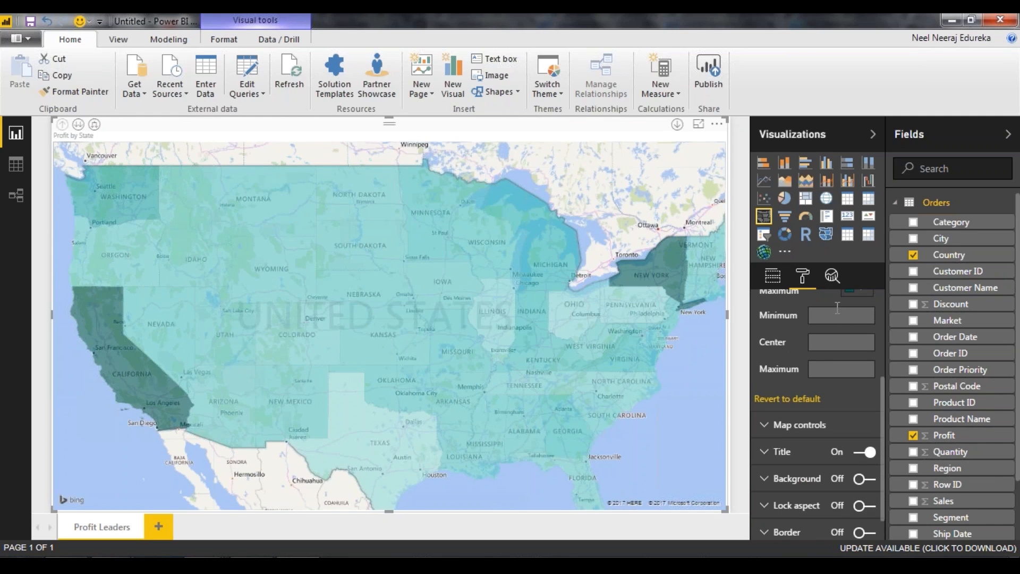
left_click(824, 349)
type("0")
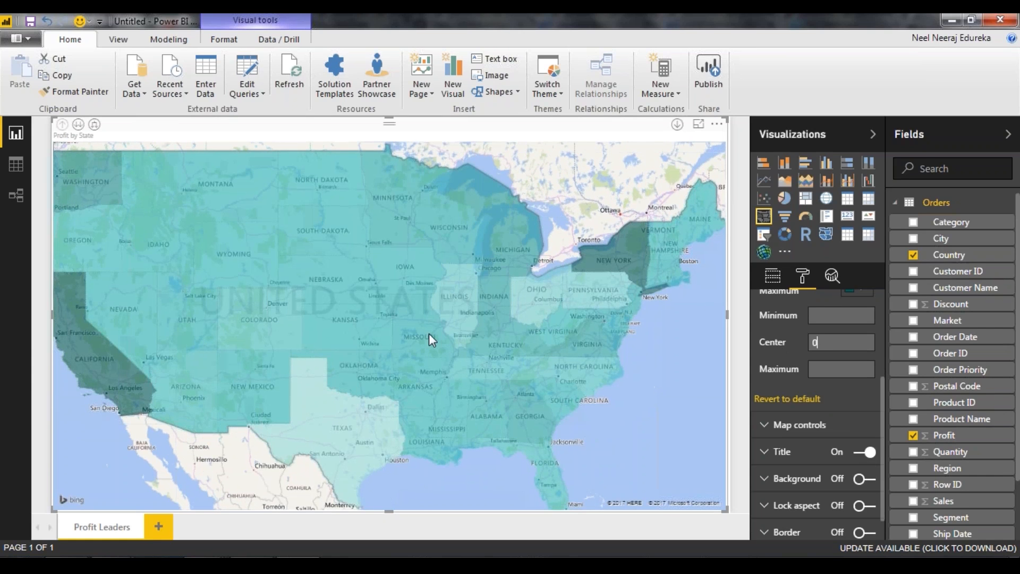
mouse_move(600, 373)
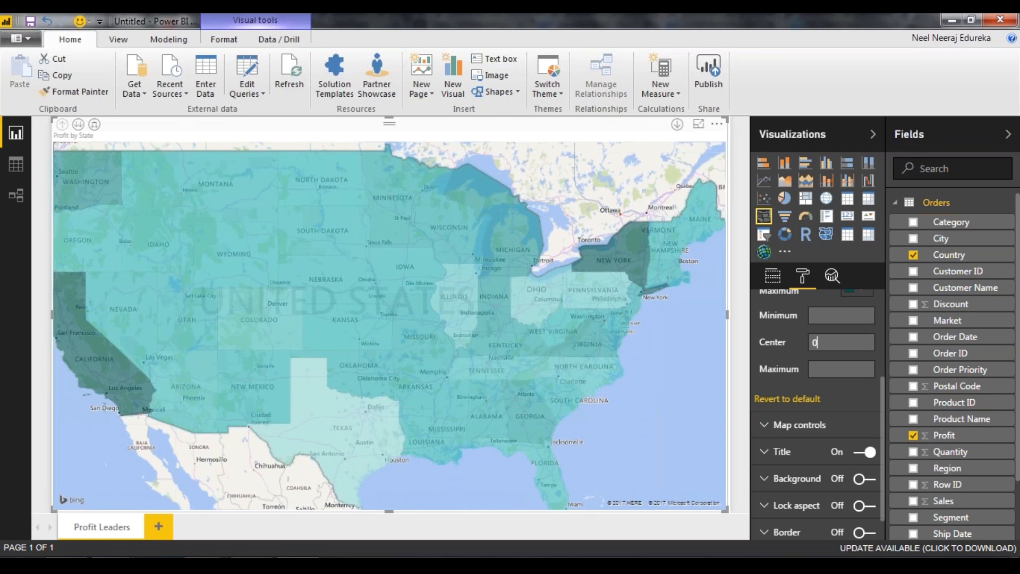
Change the filled map's diverging data colors to muted blue for minimum and yellow for center.
scroll(845, 330, "up", 4)
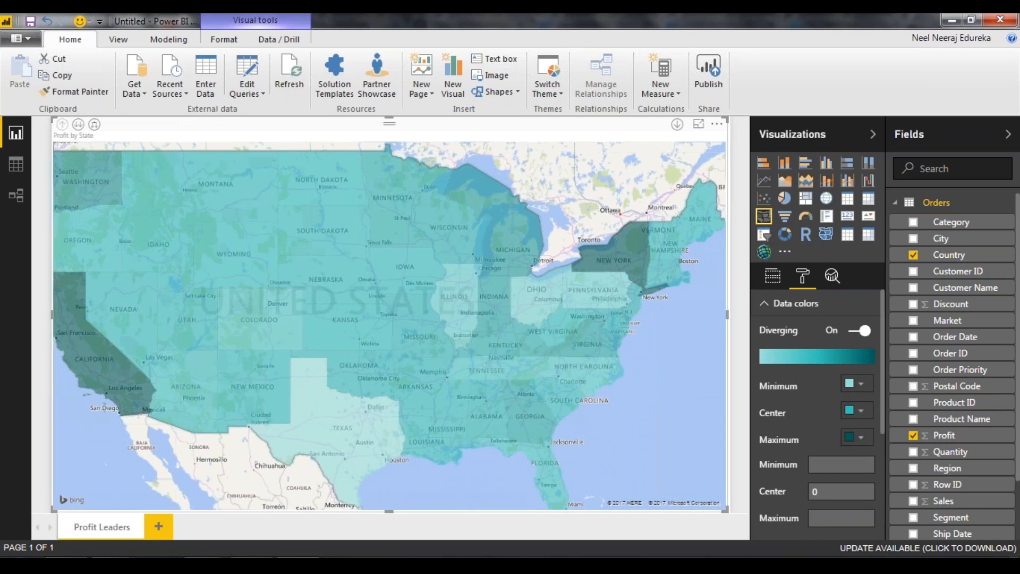
left_click(860, 385)
left_click(843, 463)
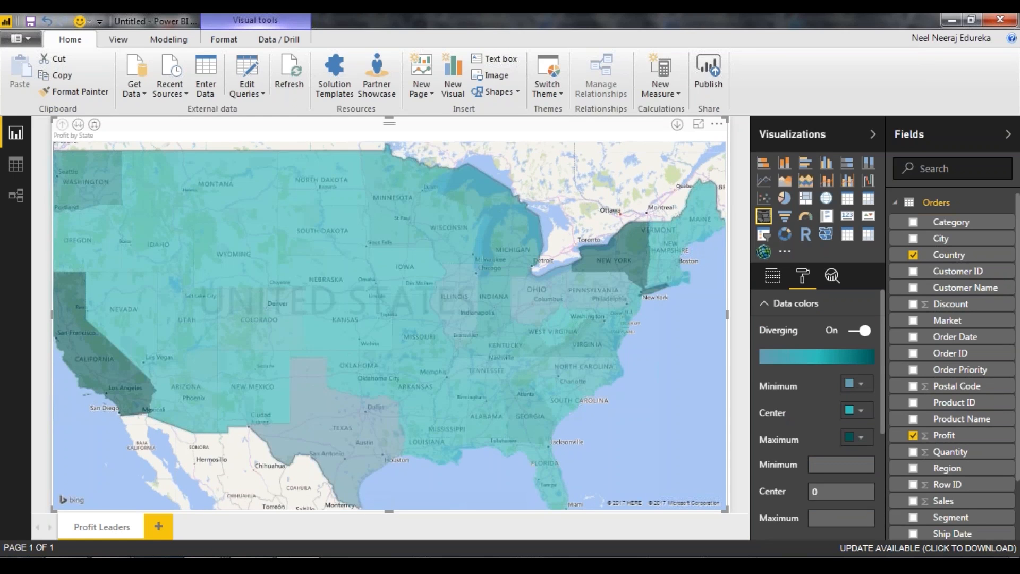
left_click(864, 410)
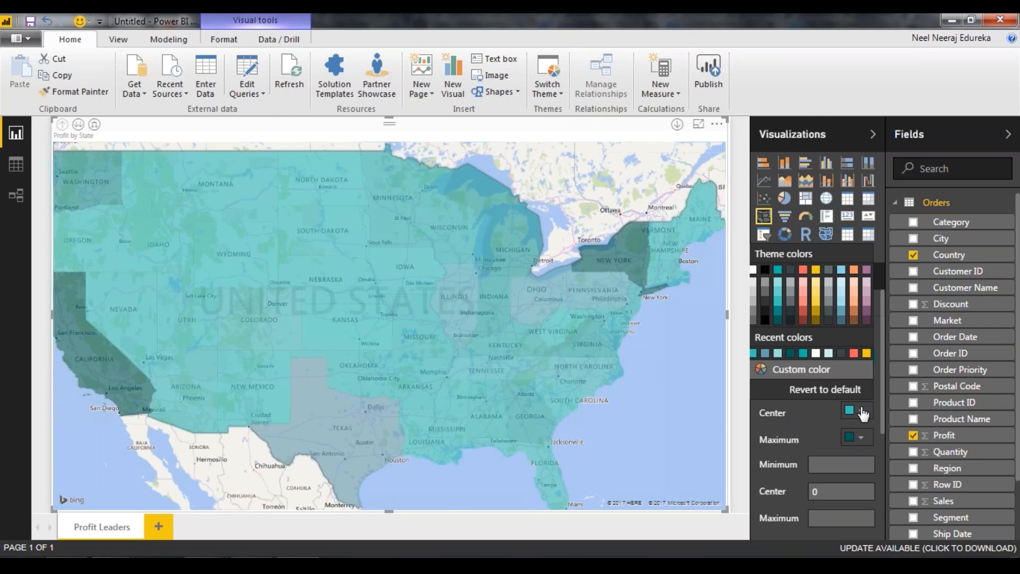
left_click(817, 304)
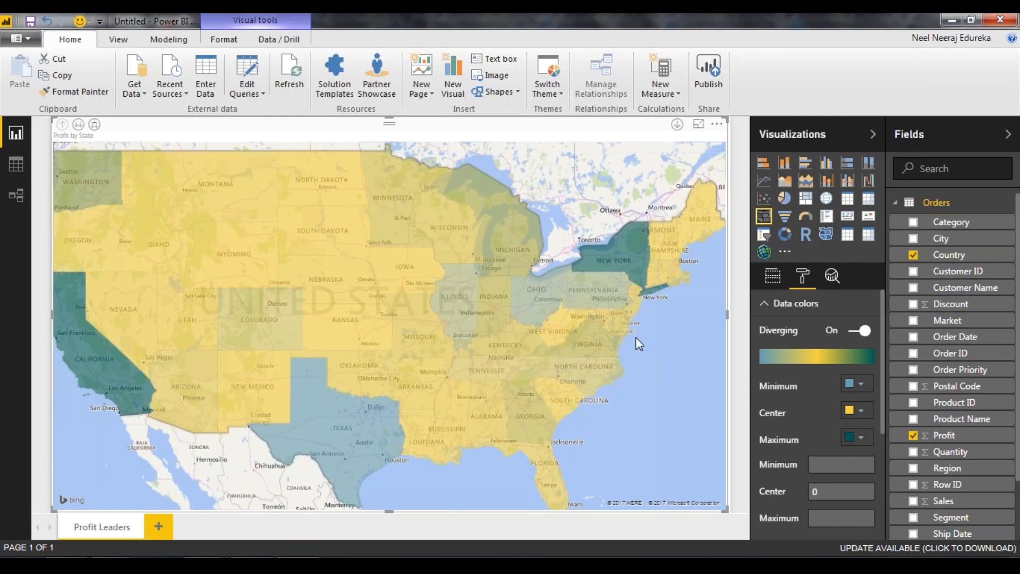
Examine the profit details of individual US states on the recolored map, including Texas, Missouri, California, New York, Wyoming and Indiana.
left_click_drag(645, 399, 649, 402)
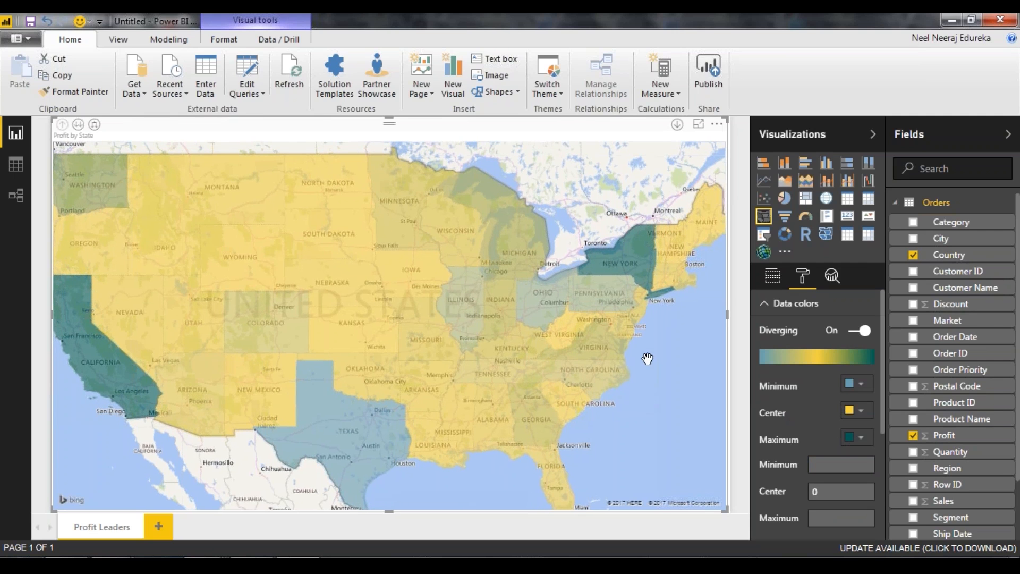
mouse_move(362, 427)
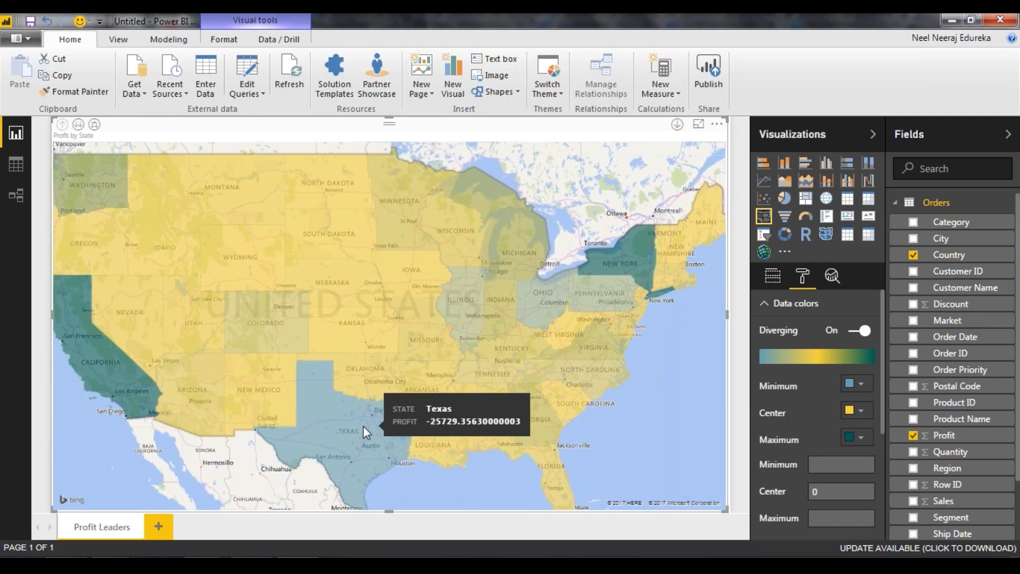
mouse_move(481, 413)
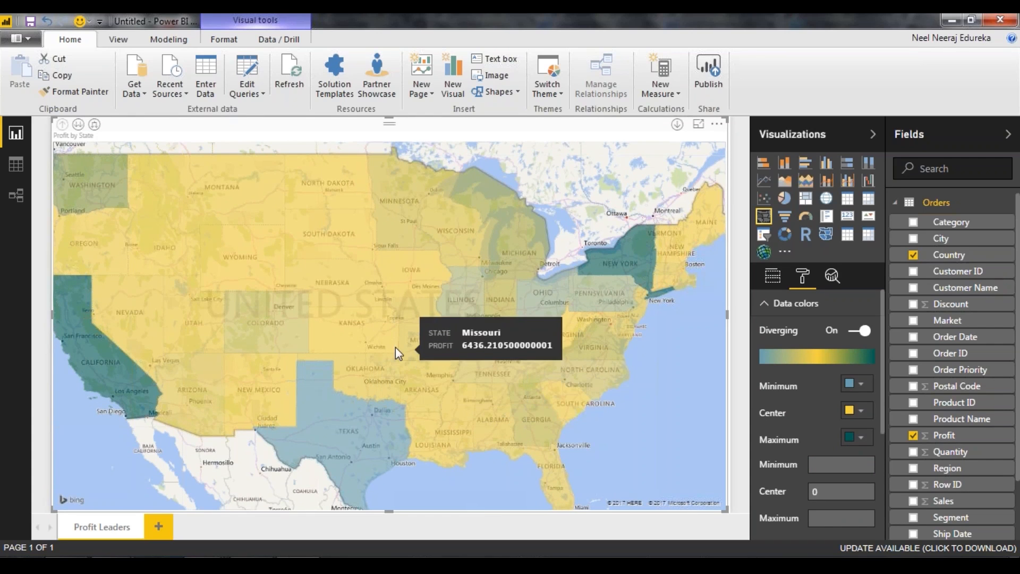
mouse_move(379, 312)
mouse_move(74, 351)
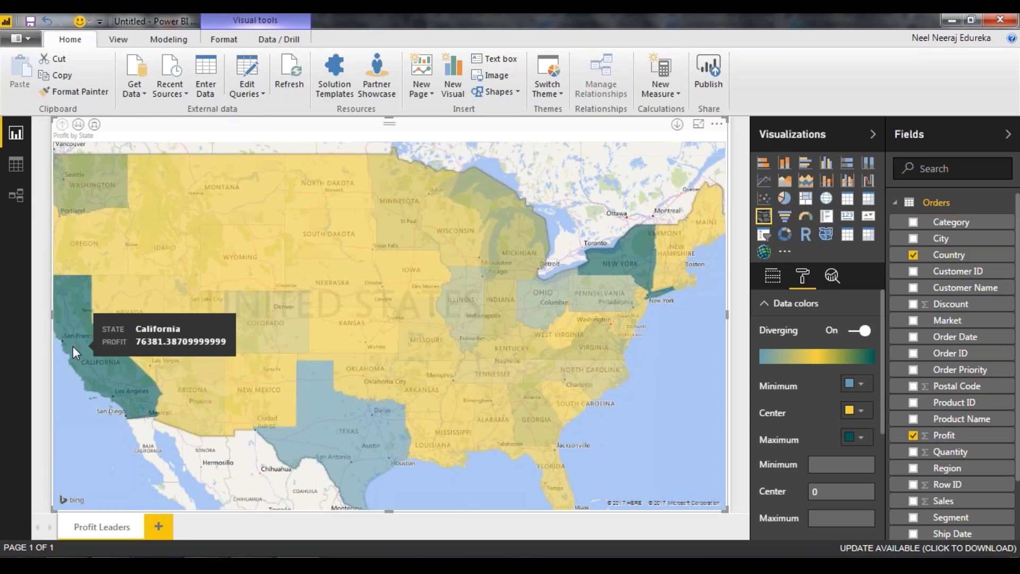
mouse_move(646, 266)
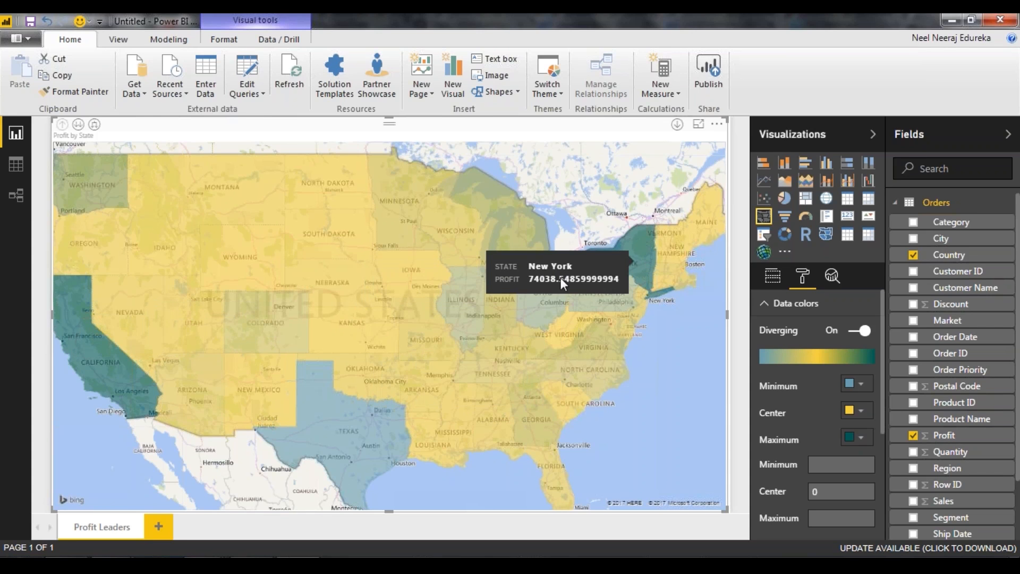
scroll(454, 343, "down", 3)
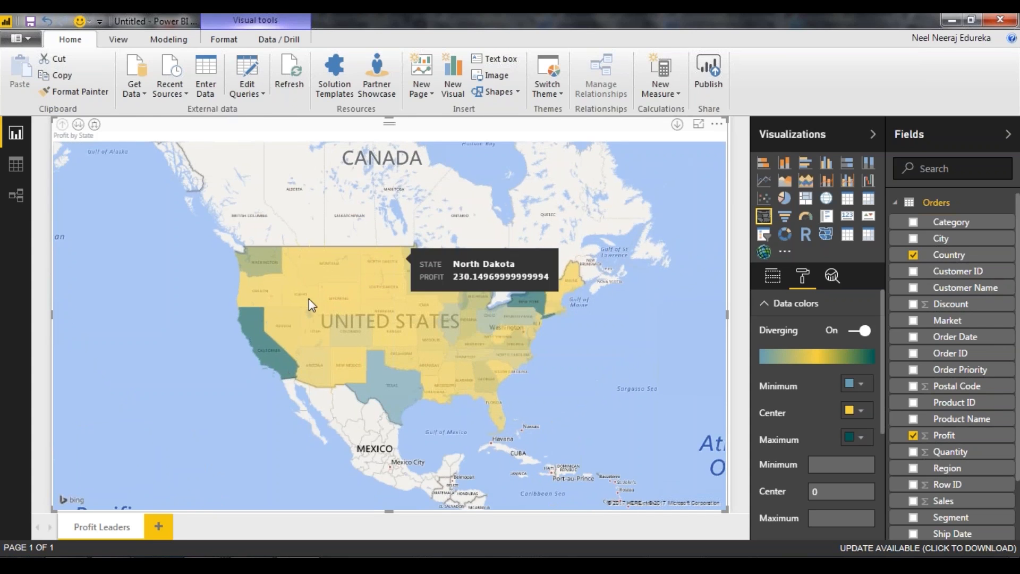
mouse_move(421, 336)
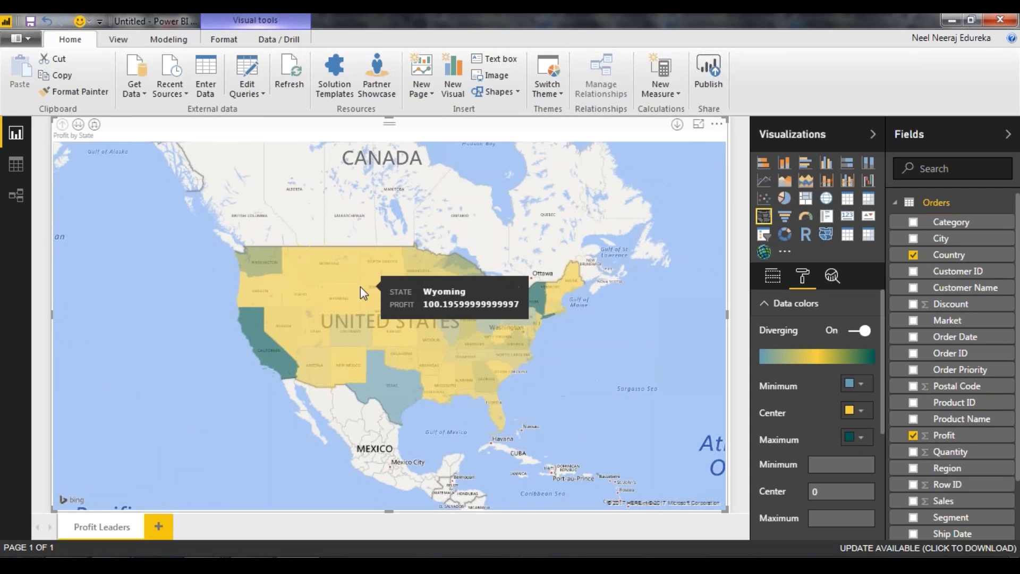
mouse_move(466, 331)
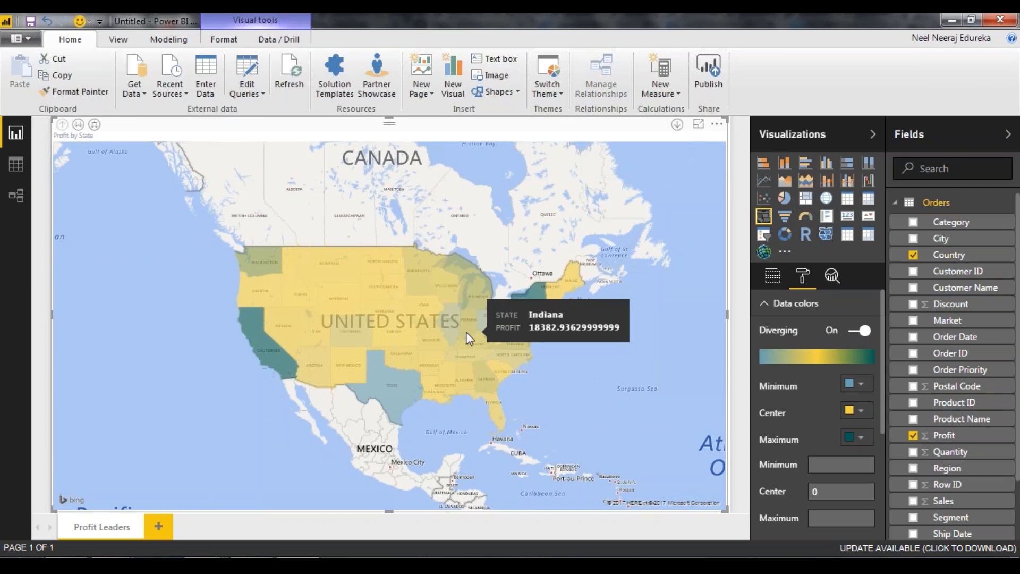
mouse_move(470, 289)
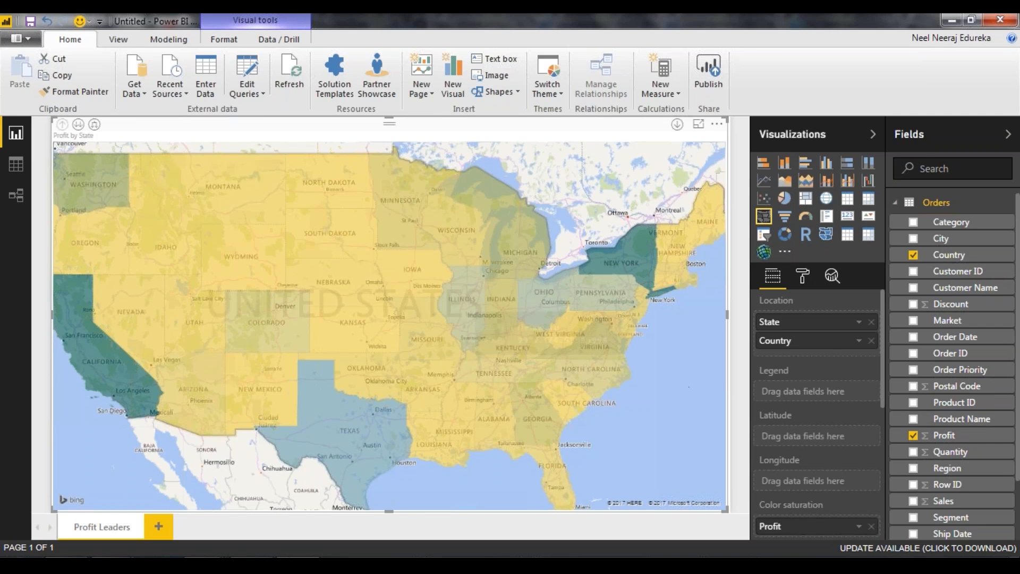
scroll(600, 363, "down", 1)
scroll(710, 346, "up", 1)
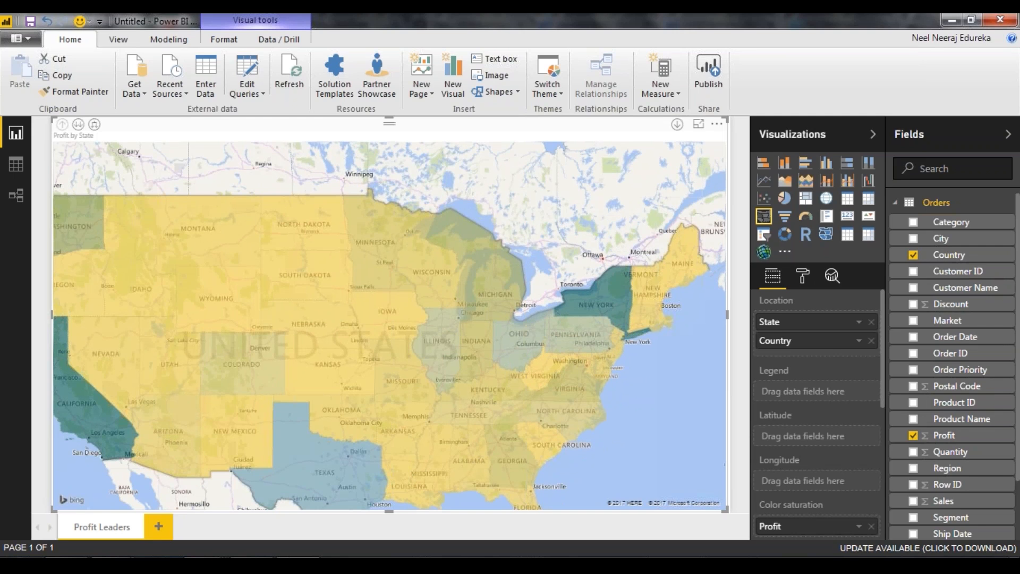
left_click_drag(627, 236, 630, 235)
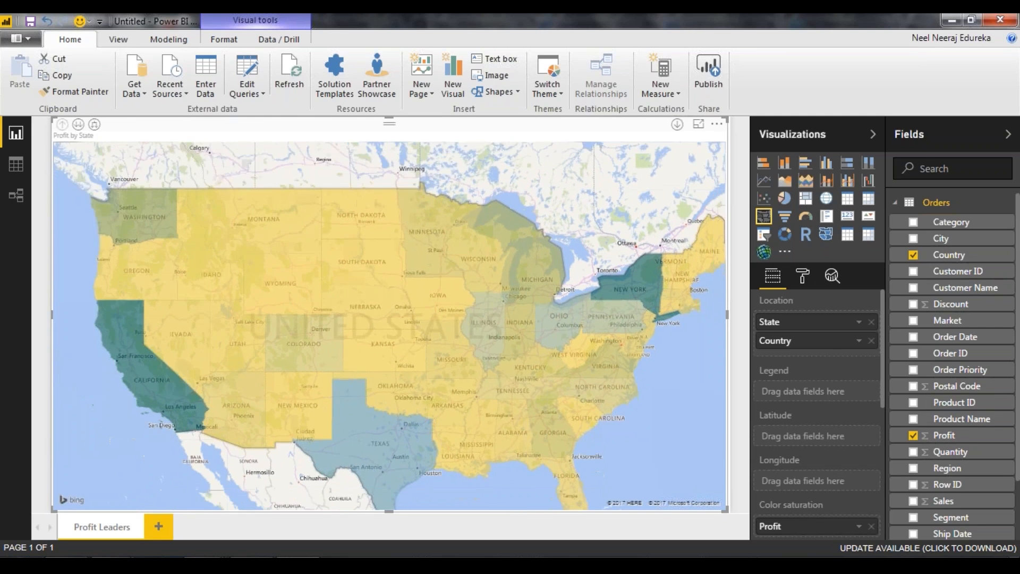
scroll(629, 236, "down", 1)
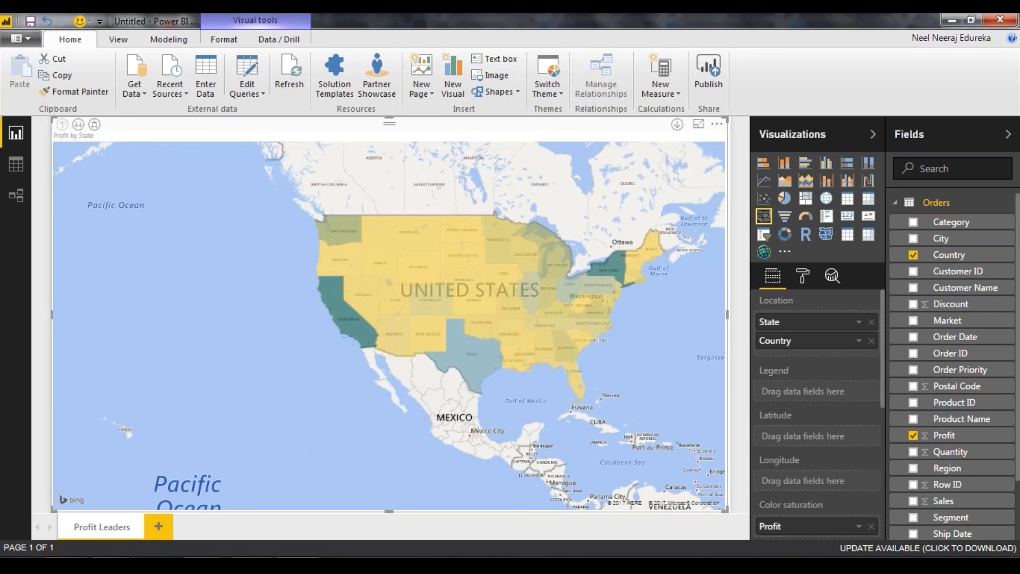
left_click_drag(656, 338, 634, 350)
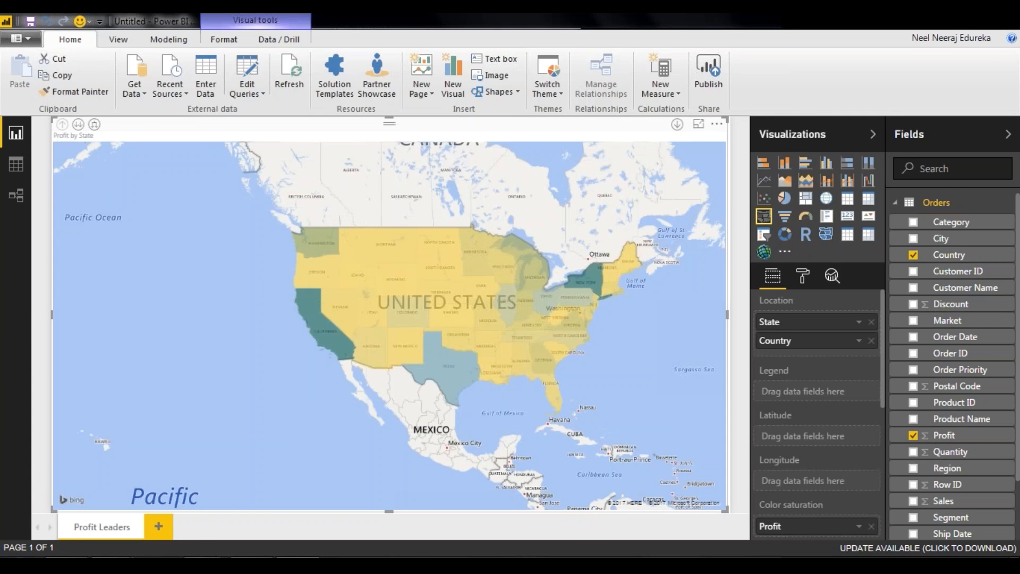
Add a new report page and name it Overall performance.
left_click(156, 527)
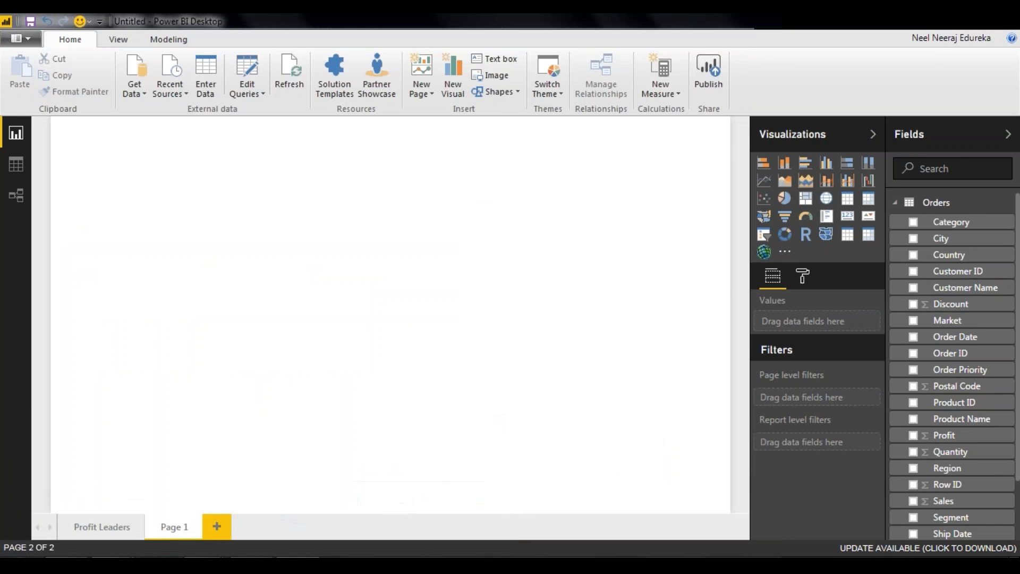
double_click(179, 532)
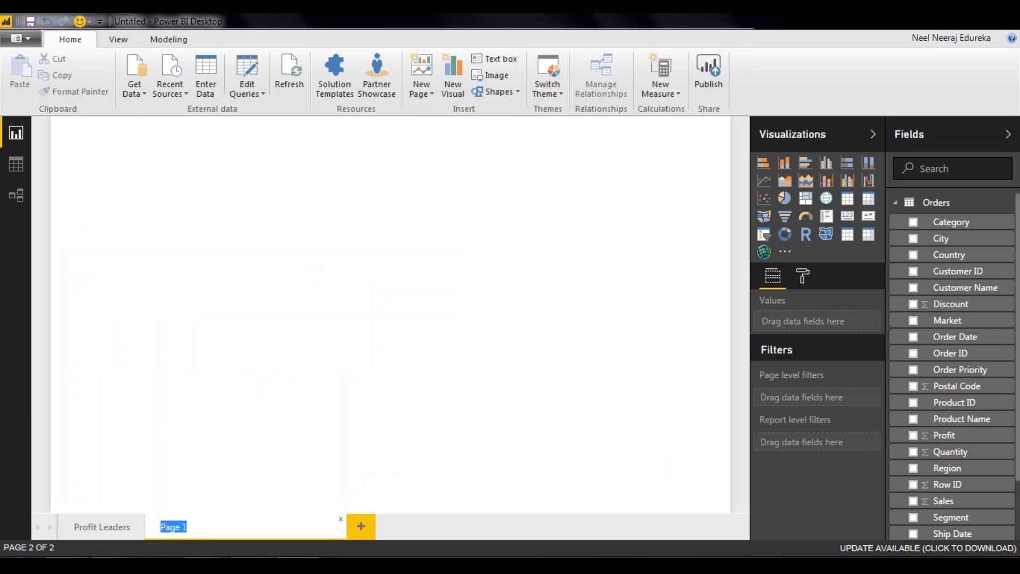
type("Overall performance")
key("Return")
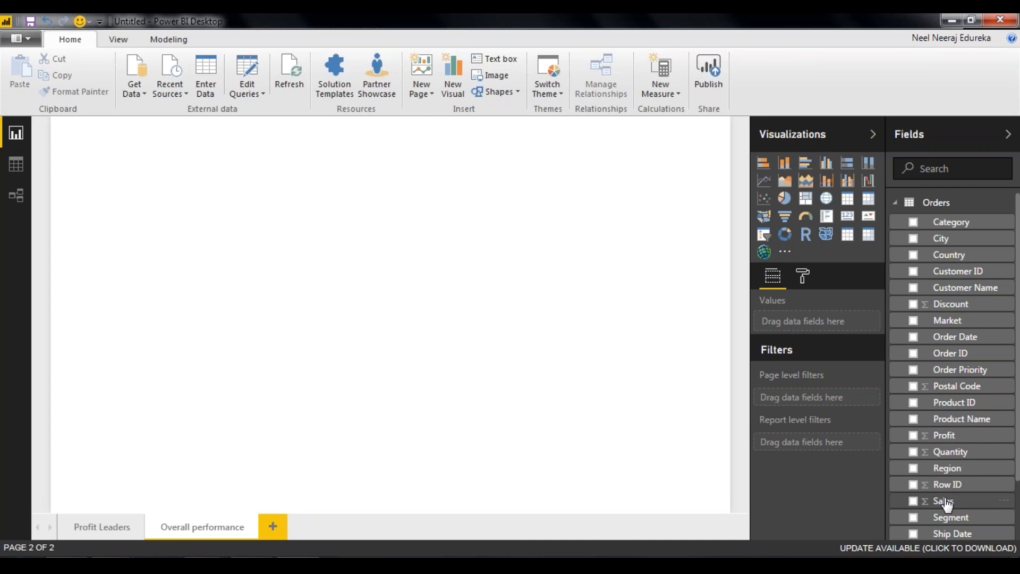
Create a visual of Sales and Profit on the Overall performance page and convert it to a line chart.
left_click_drag(946, 502, 266, 202)
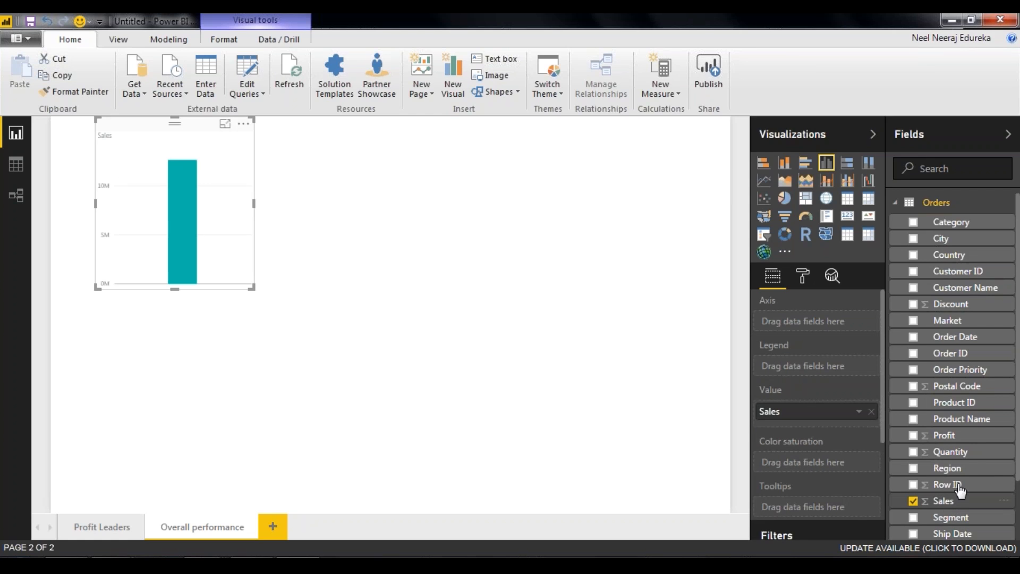
left_click_drag(945, 435, 160, 223)
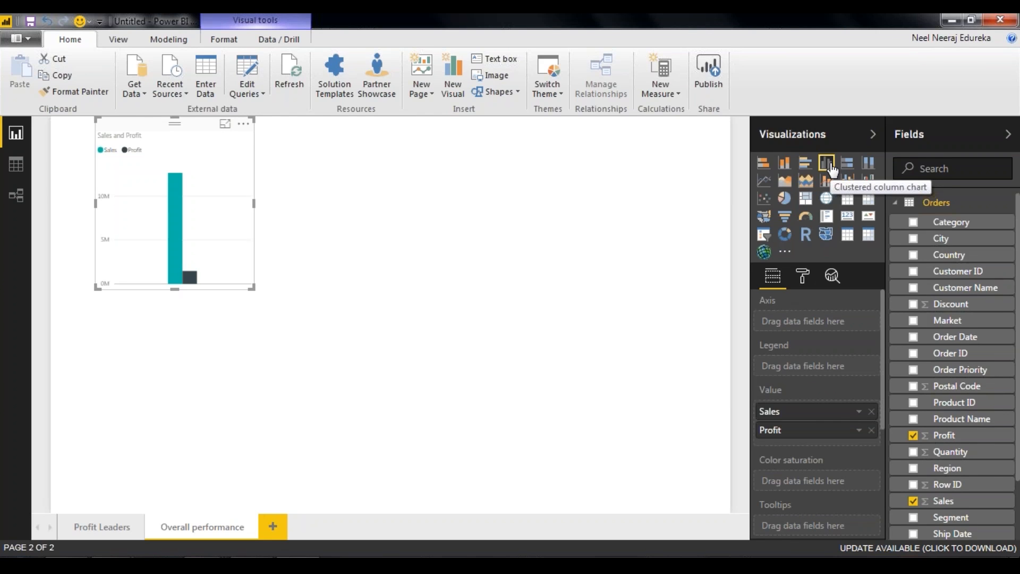
left_click(764, 185)
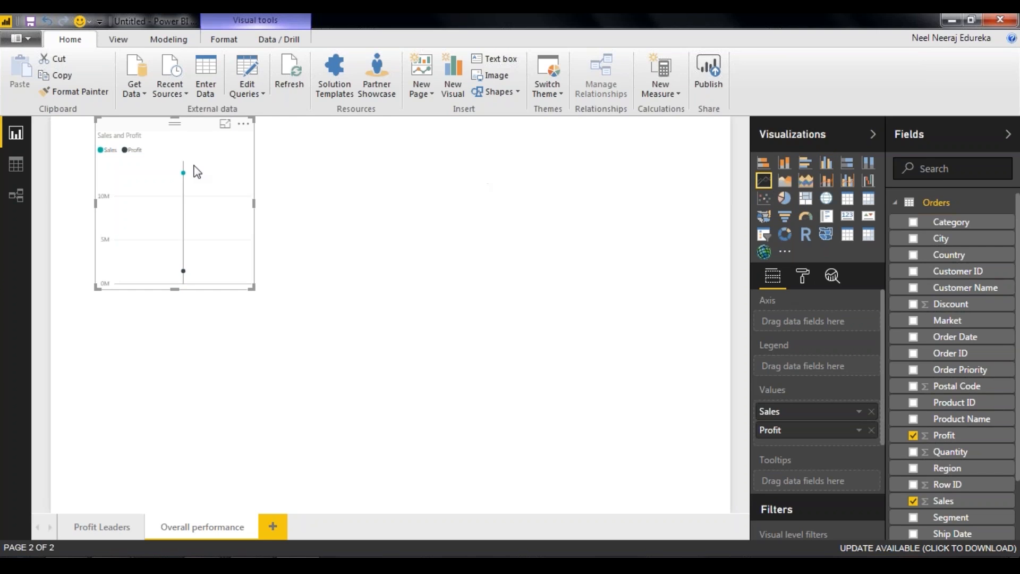
mouse_move(193, 166)
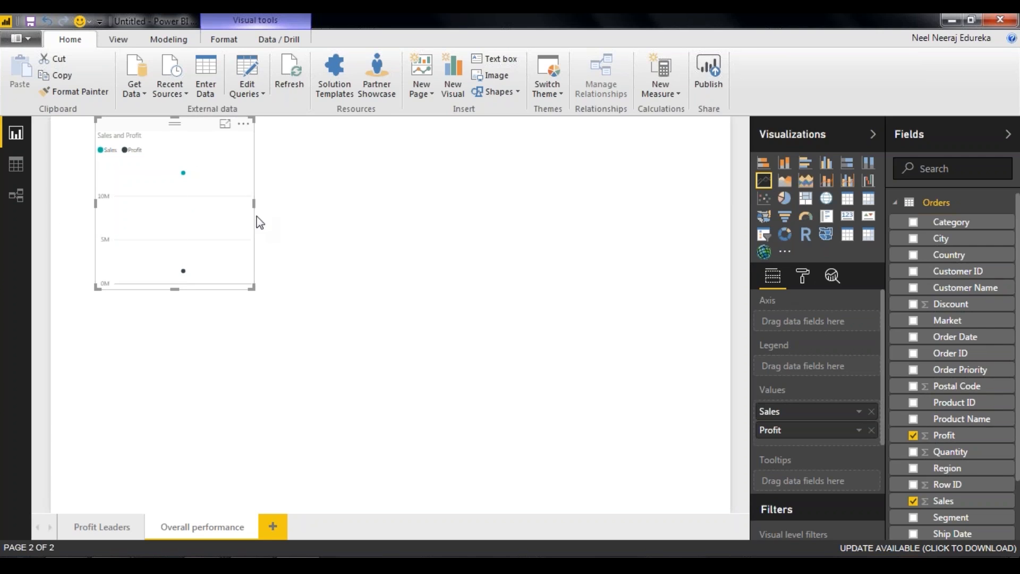
mouse_move(182, 267)
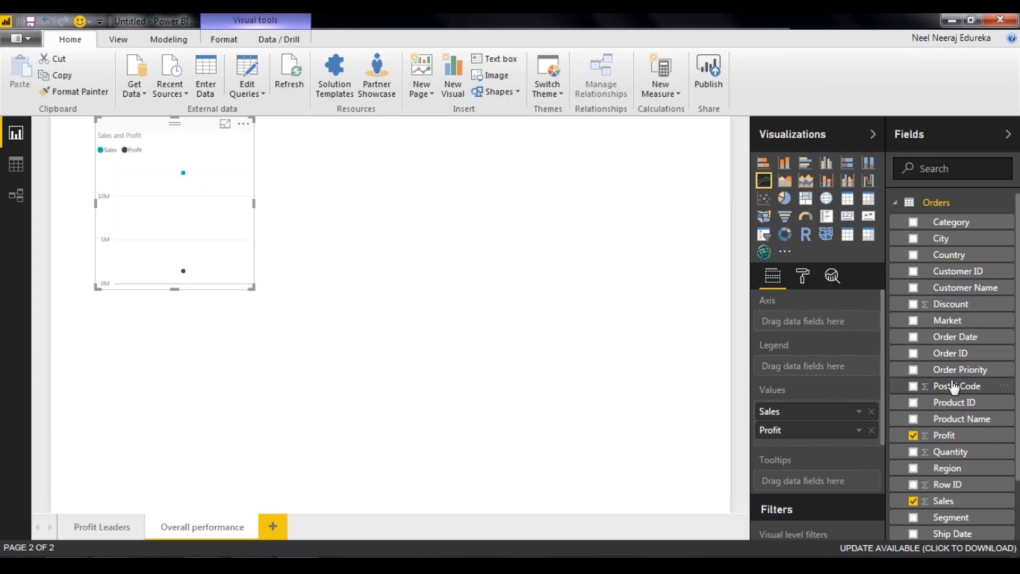
Use Order Date as the line chart's axis and remove its Year, Month and Day levels, keeping only Quarter.
left_click_drag(975, 346, 815, 321)
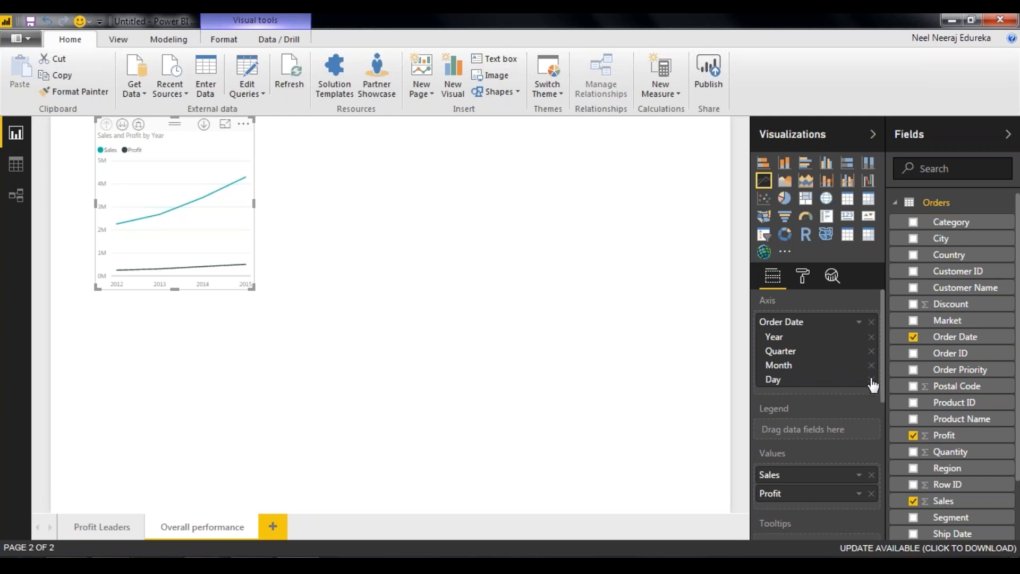
left_click(871, 336)
left_click(871, 351)
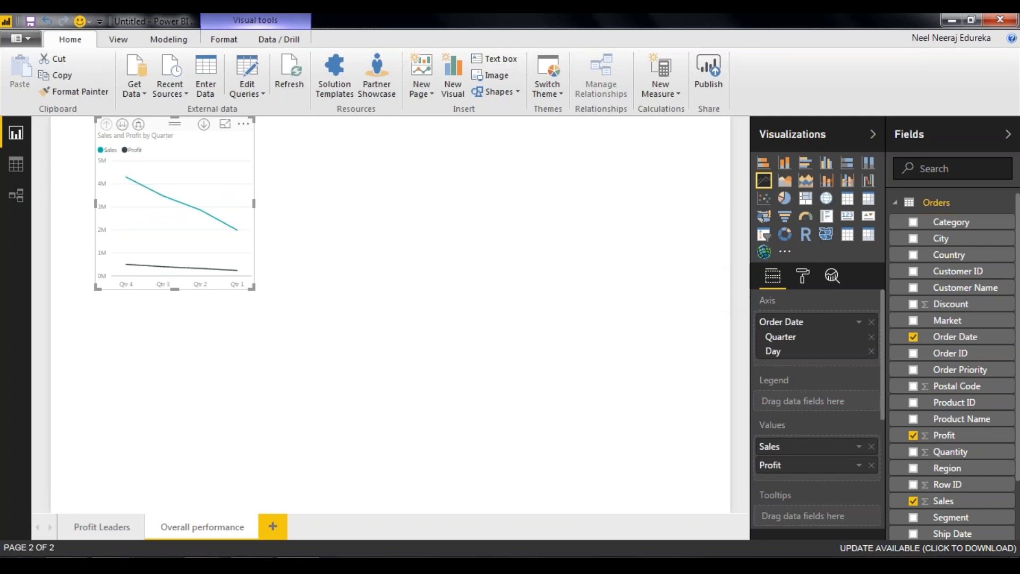
left_click(871, 350)
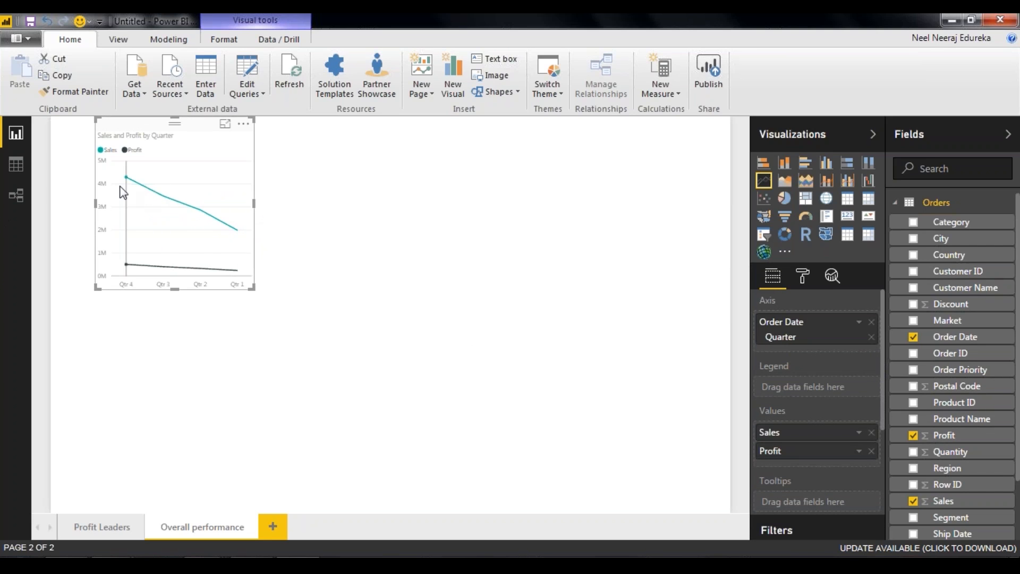
Sort the quarterly line chart by Profit and enlarge it to fill most of the report page.
mouse_move(122, 193)
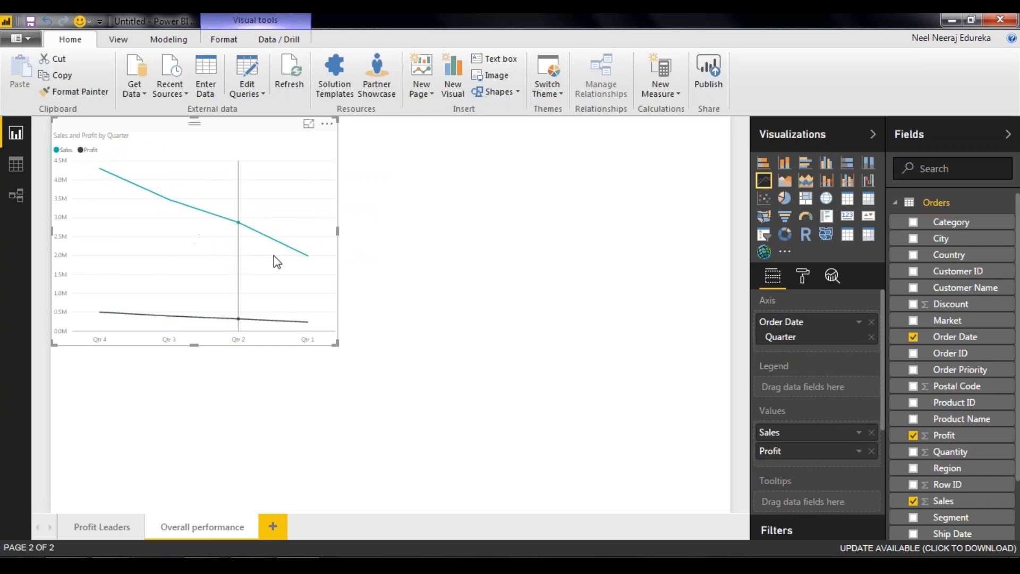
mouse_move(326, 199)
left_click(327, 124)
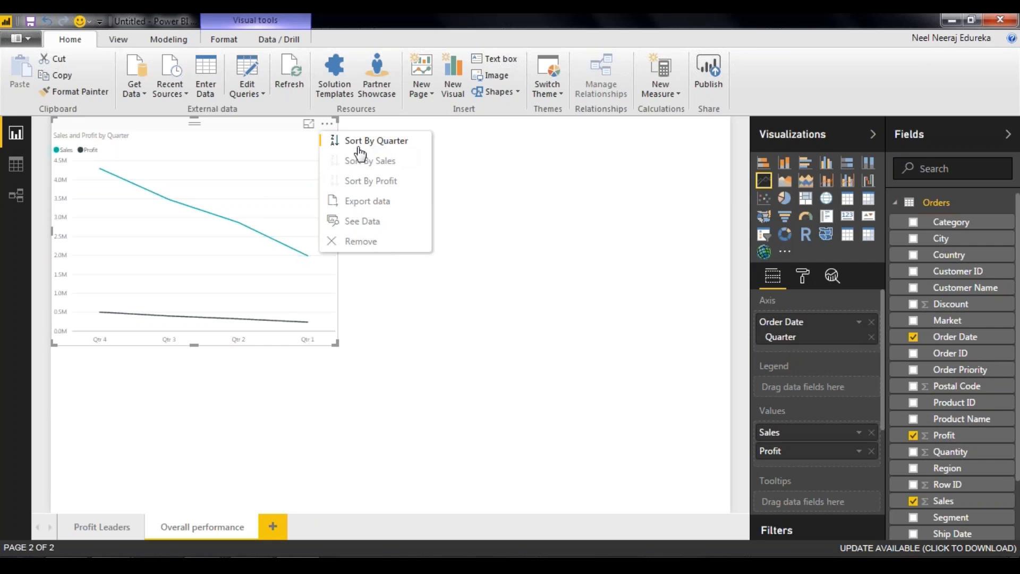
left_click(383, 190)
mouse_move(119, 234)
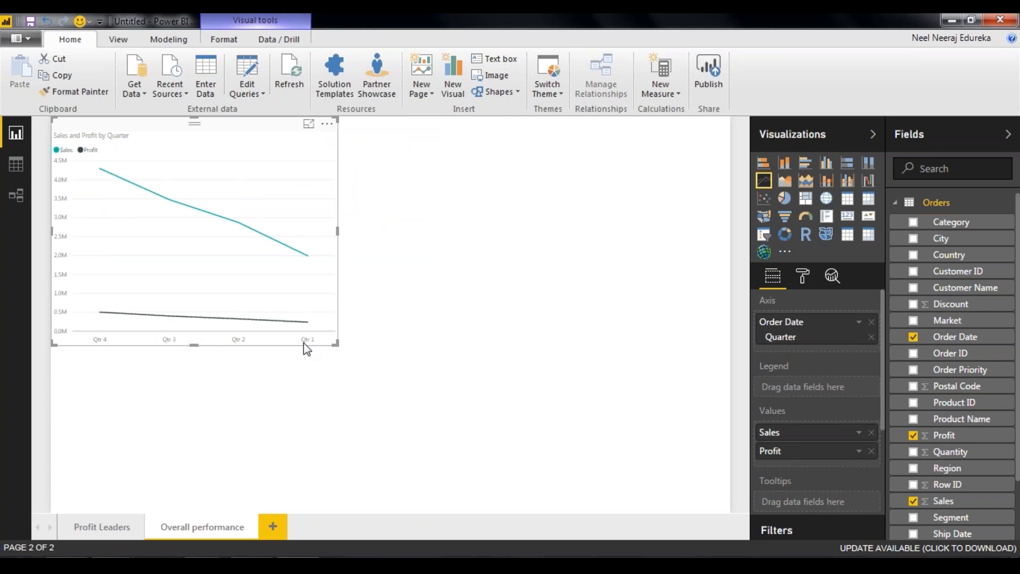
left_click_drag(337, 349, 710, 503)
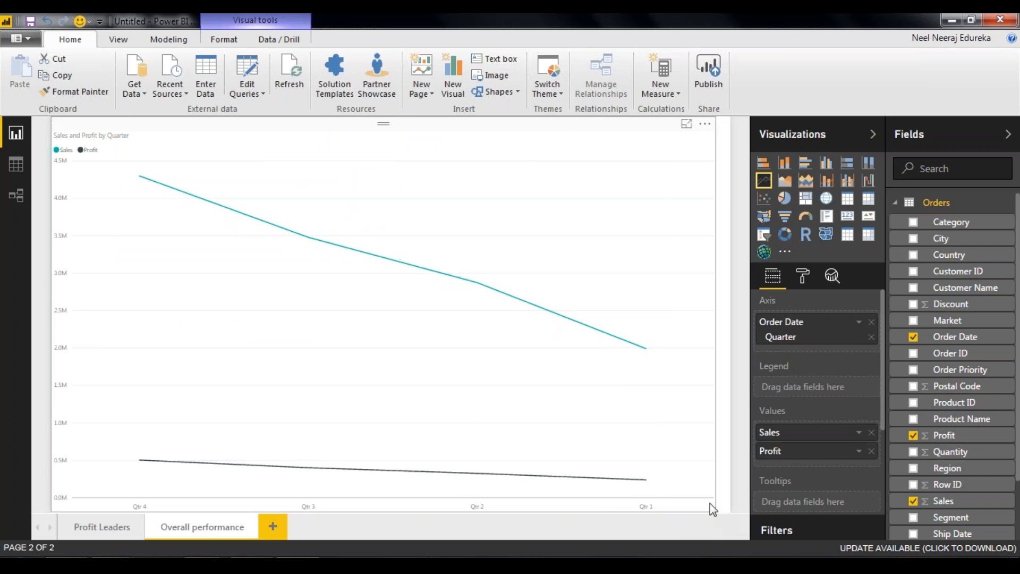
Sort the line chart by Quarter in ascending order and set its X-axis text size to 20.
left_click(703, 125)
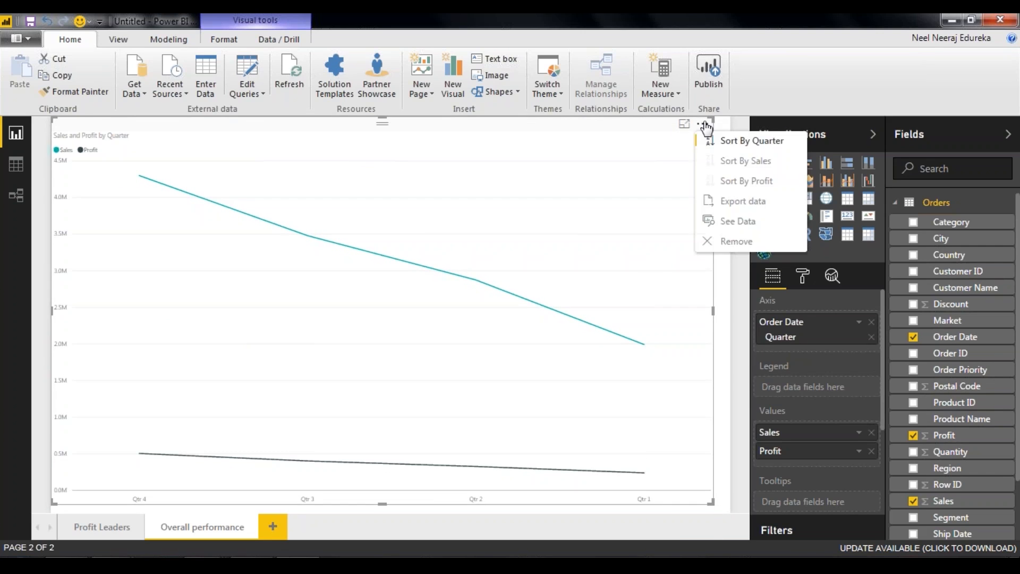
left_click(726, 151)
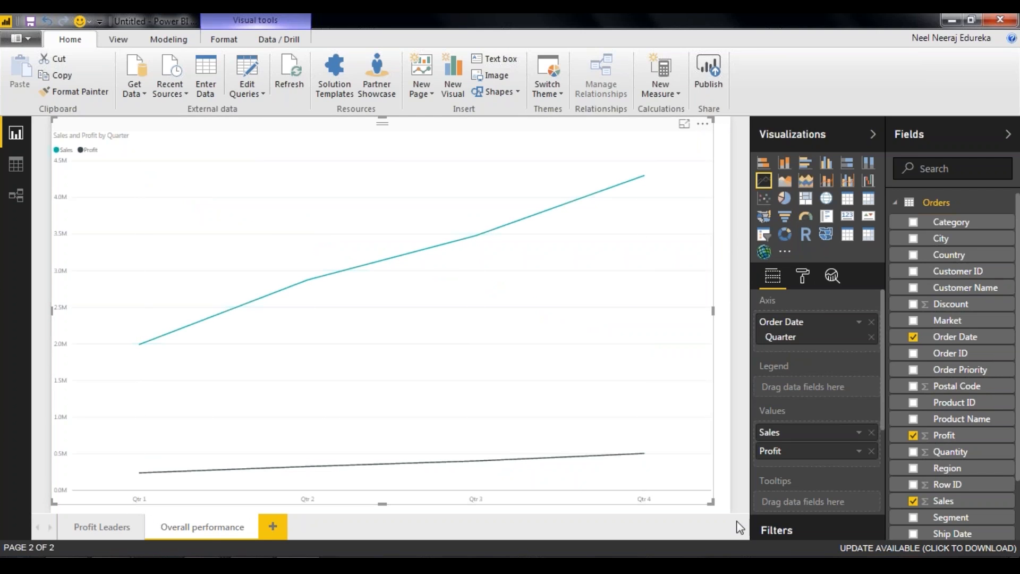
left_click(802, 276)
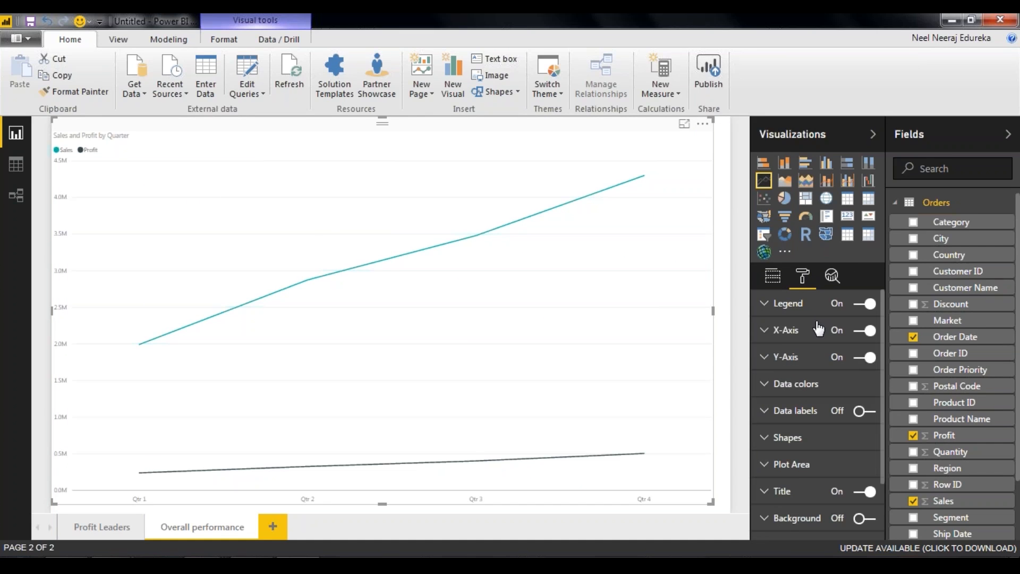
left_click(773, 332)
left_click(768, 408)
type("20")
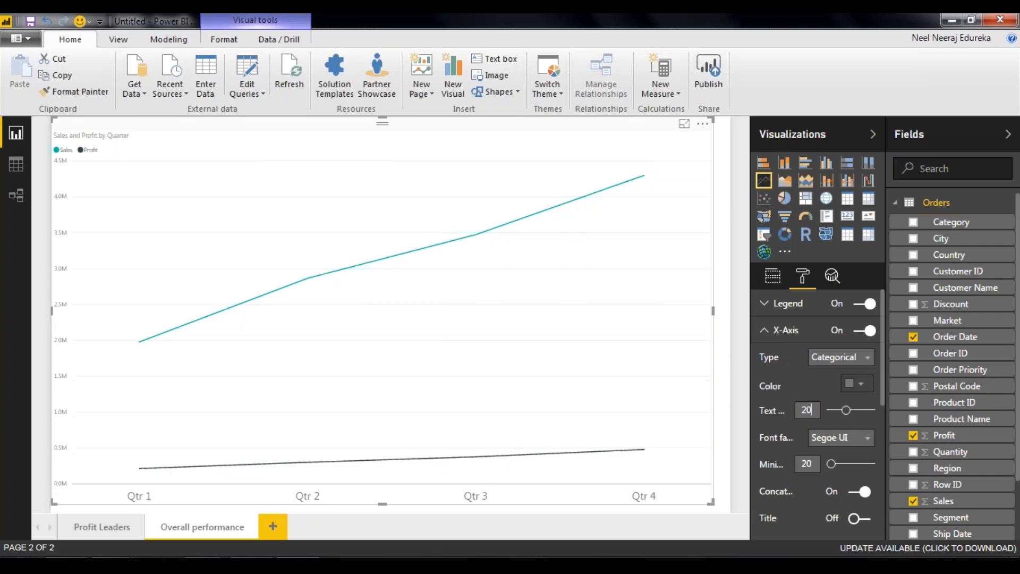
Set the line chart's Y-axis text size to 20.
left_click(784, 334)
left_click(795, 369)
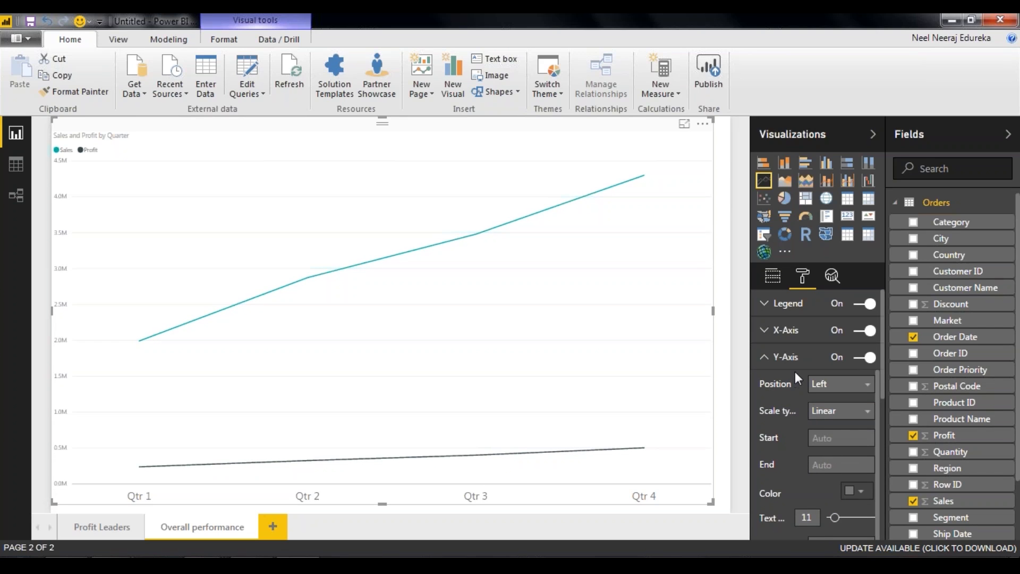
scroll(793, 387, "down", 2)
left_click(806, 473)
type("20")
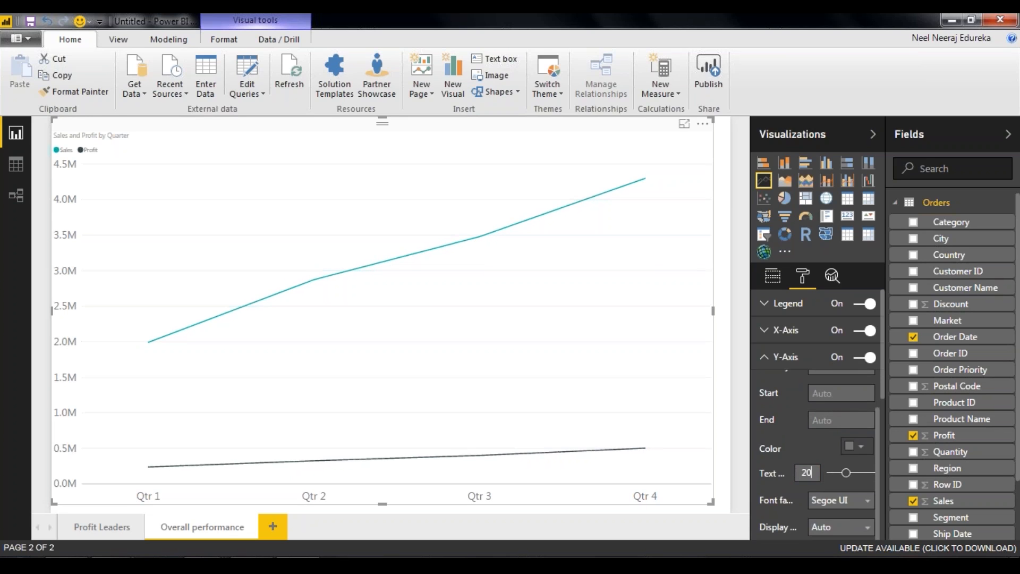
left_click(781, 361)
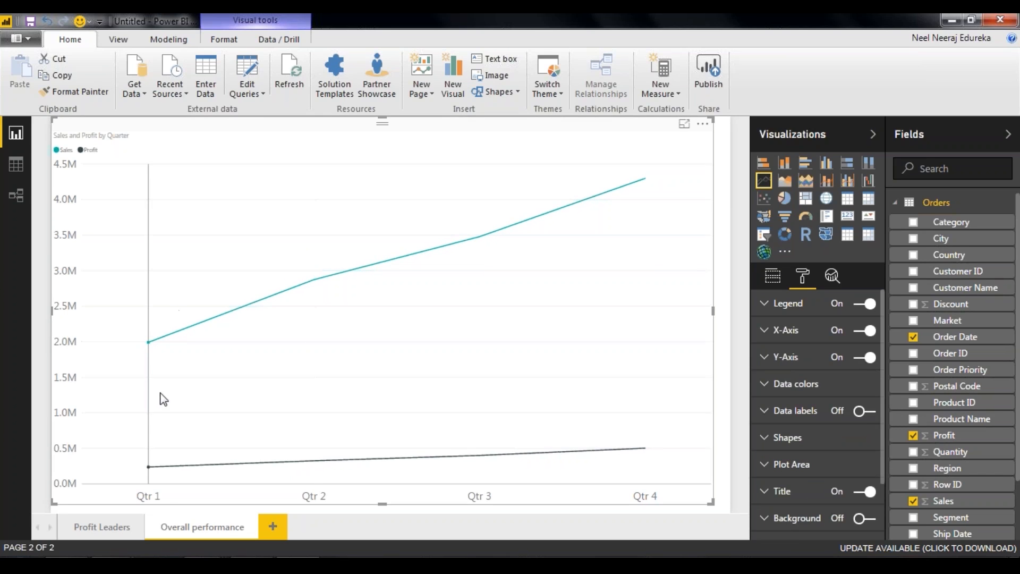
Set the line chart's legend text size to 20.
mouse_move(269, 374)
mouse_move(150, 418)
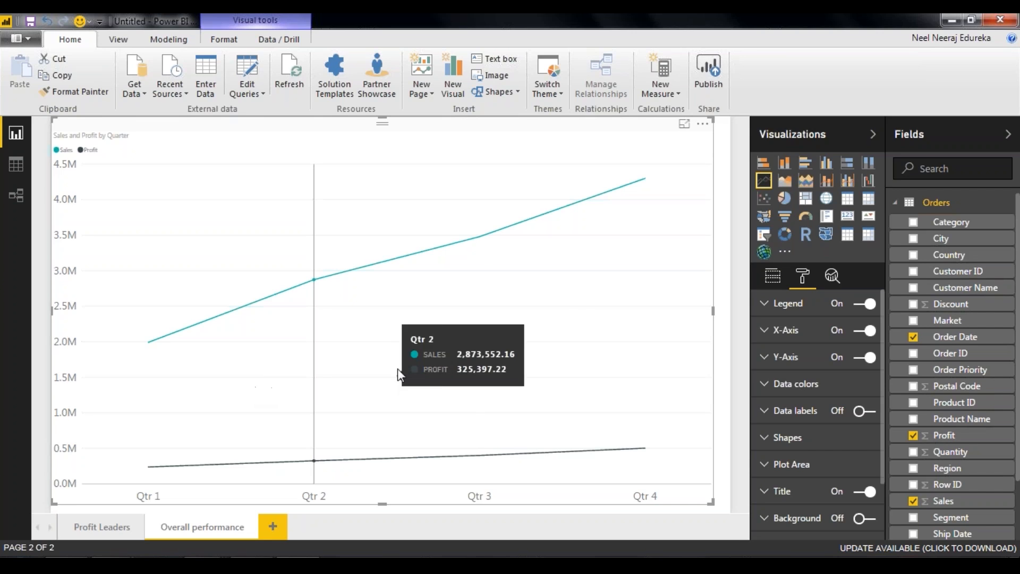
mouse_move(442, 356)
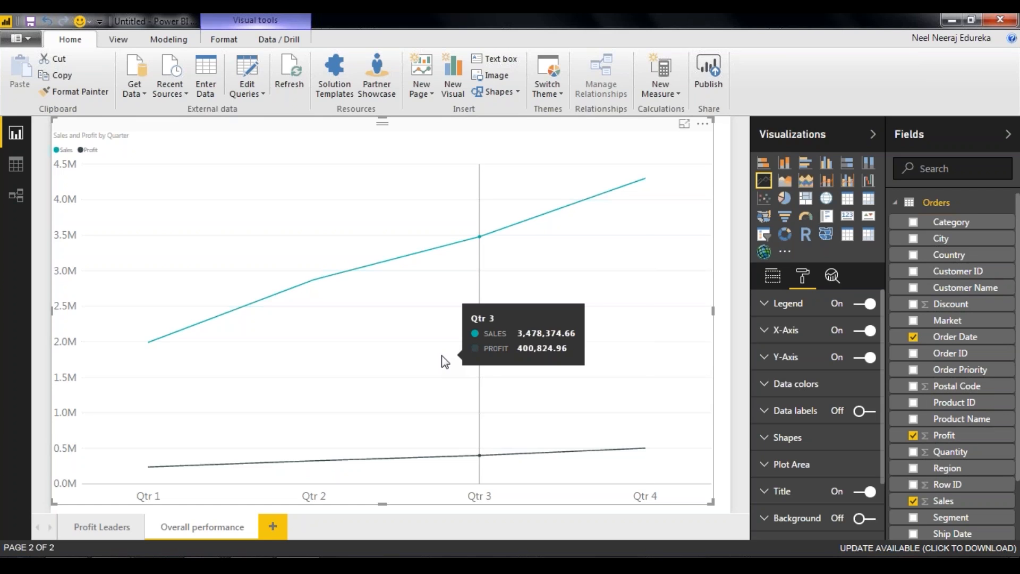
mouse_move(604, 338)
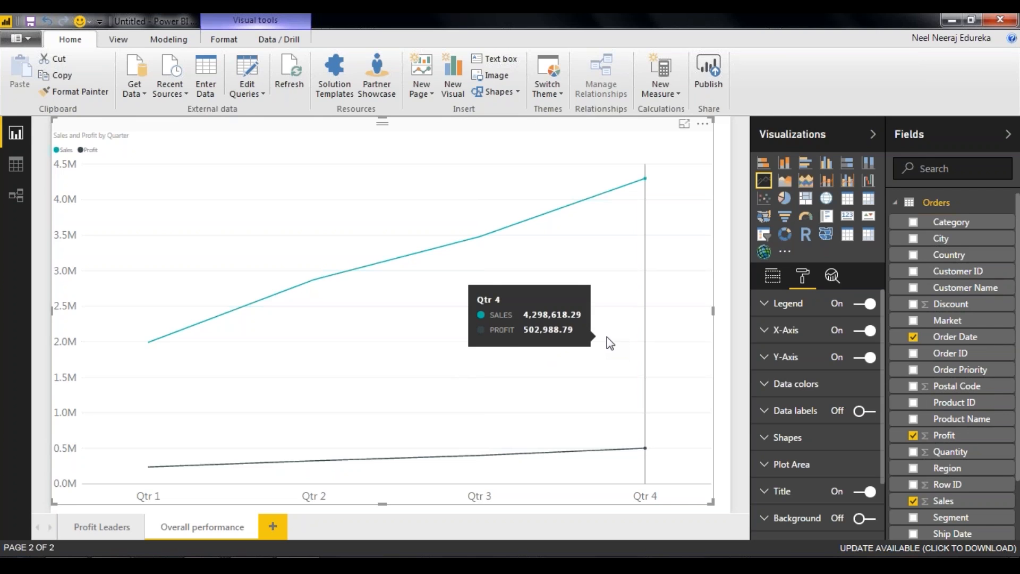
left_click(791, 306)
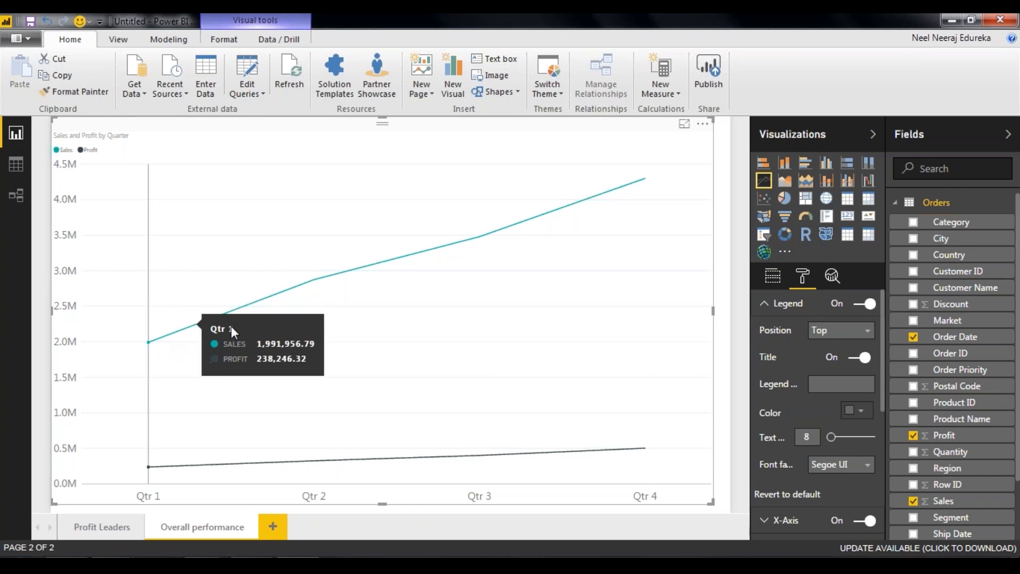
left_click(806, 436)
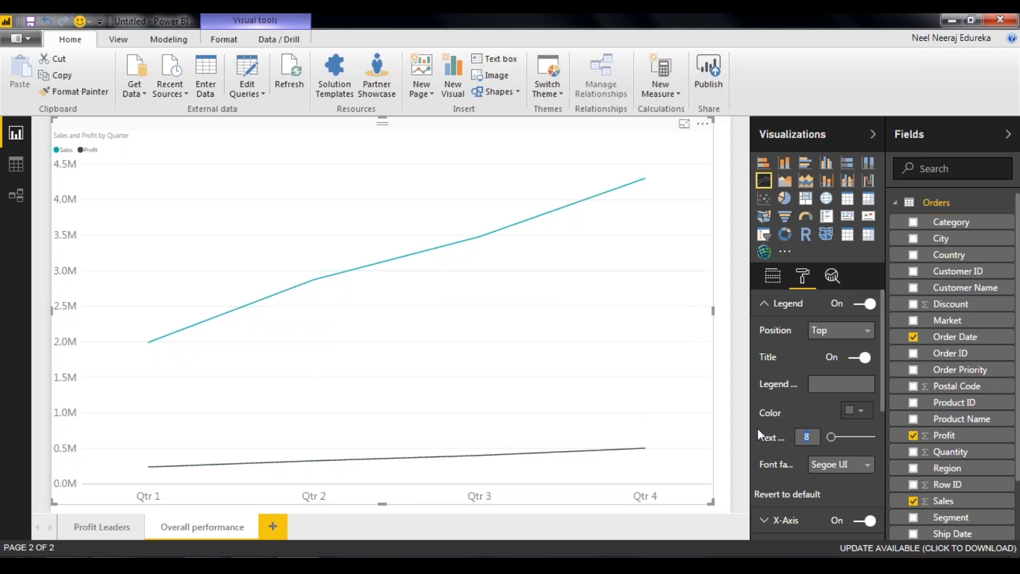
type("20")
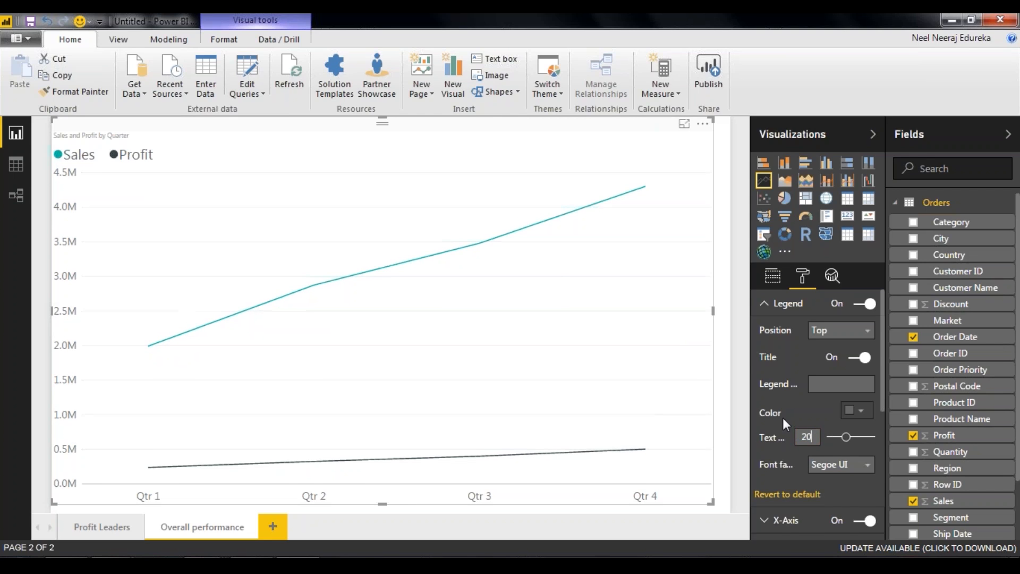
left_click(781, 303)
Change the line chart's data colors to a darker light-blue shade for Sales and a dark red for Profit.
left_click(791, 384)
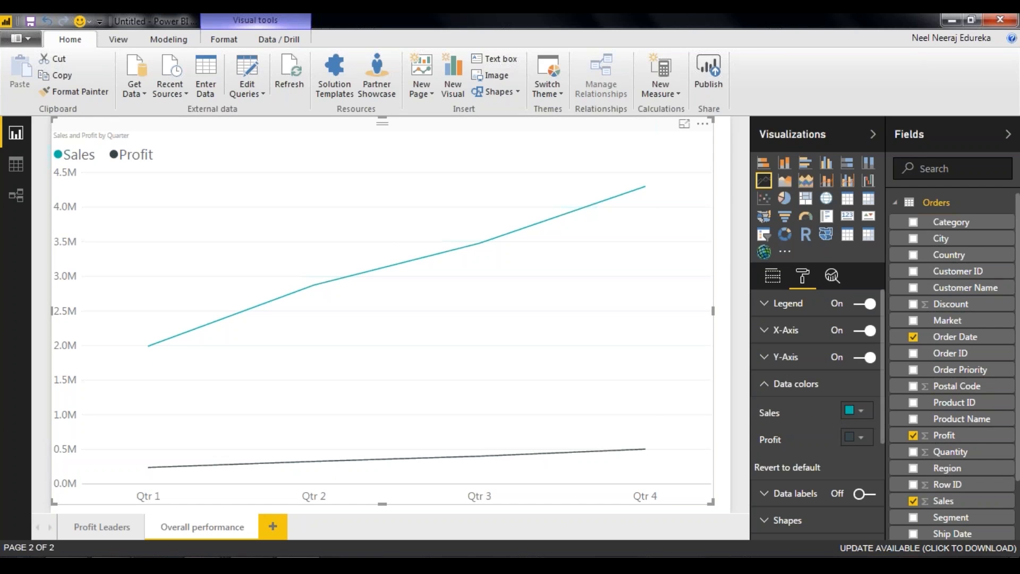
left_click(867, 413)
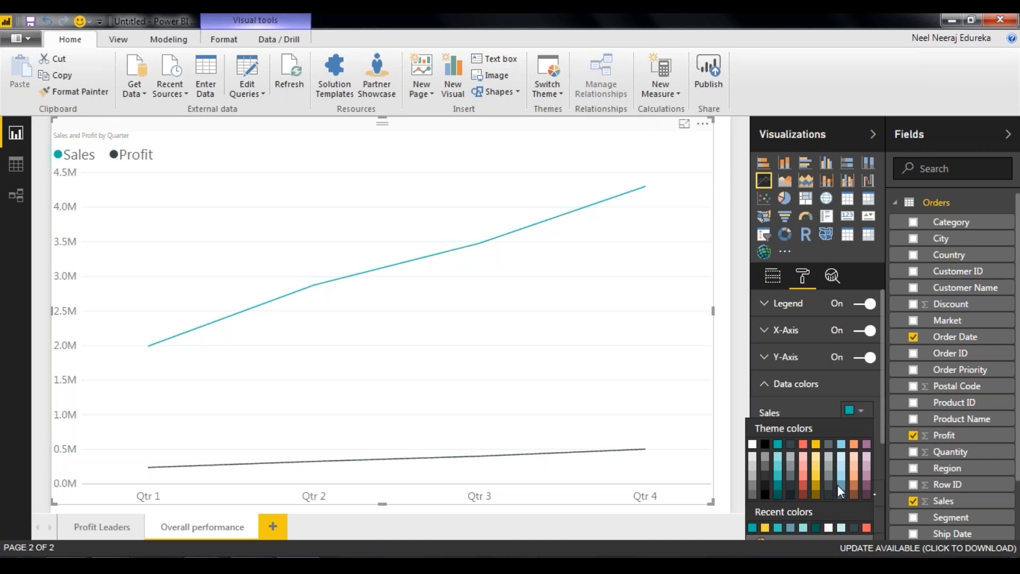
left_click(838, 486)
left_click(868, 440)
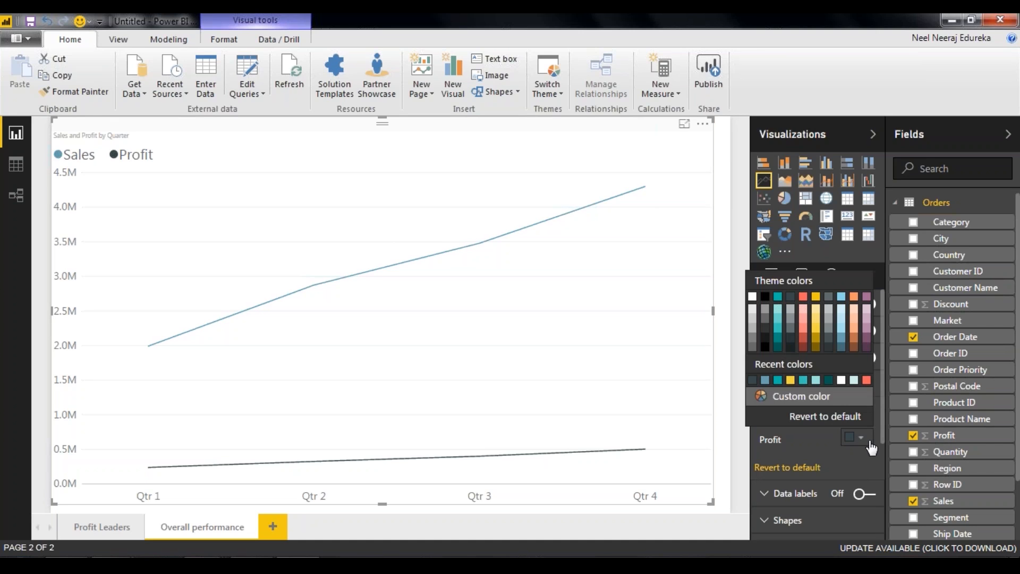
left_click(804, 341)
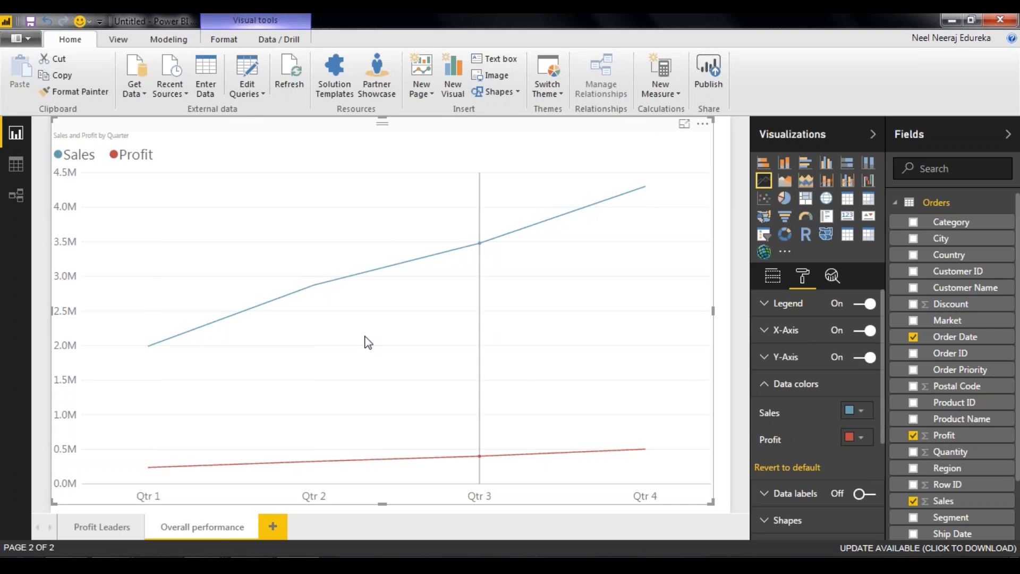
left_click(790, 392)
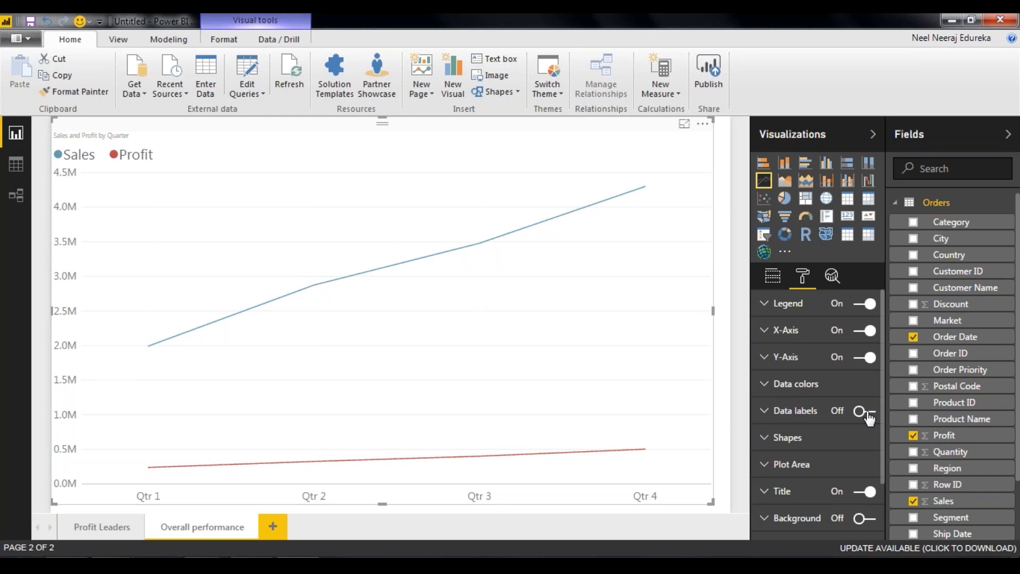
Examine the line chart's visual-level filter options for Order Date quarter, Profit and Sales.
scroll(868, 418, "down", 2)
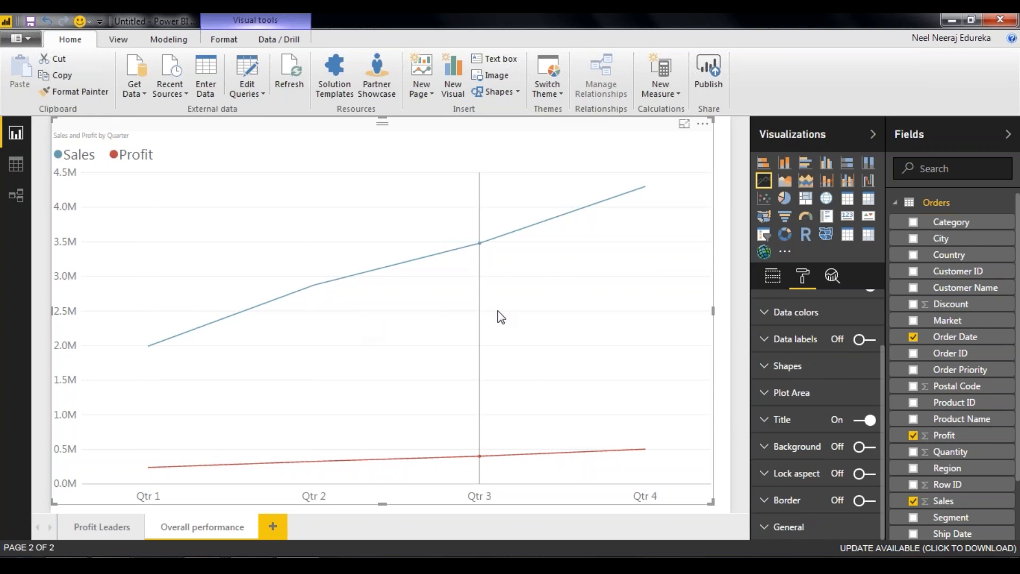
mouse_move(540, 304)
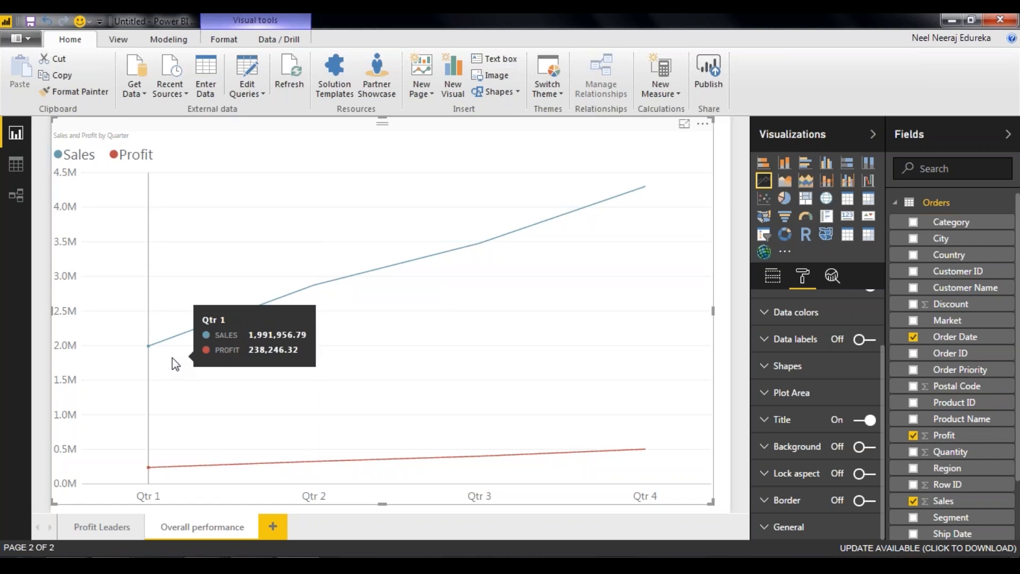
left_click(780, 282)
scroll(827, 368, "down", 3)
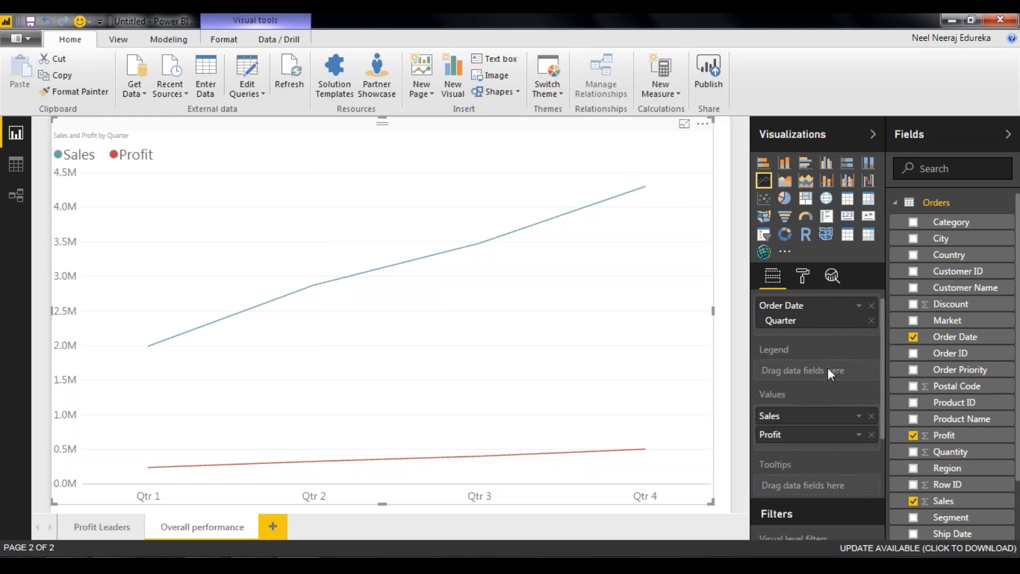
scroll(828, 368, "down", 2)
mouse_move(865, 392)
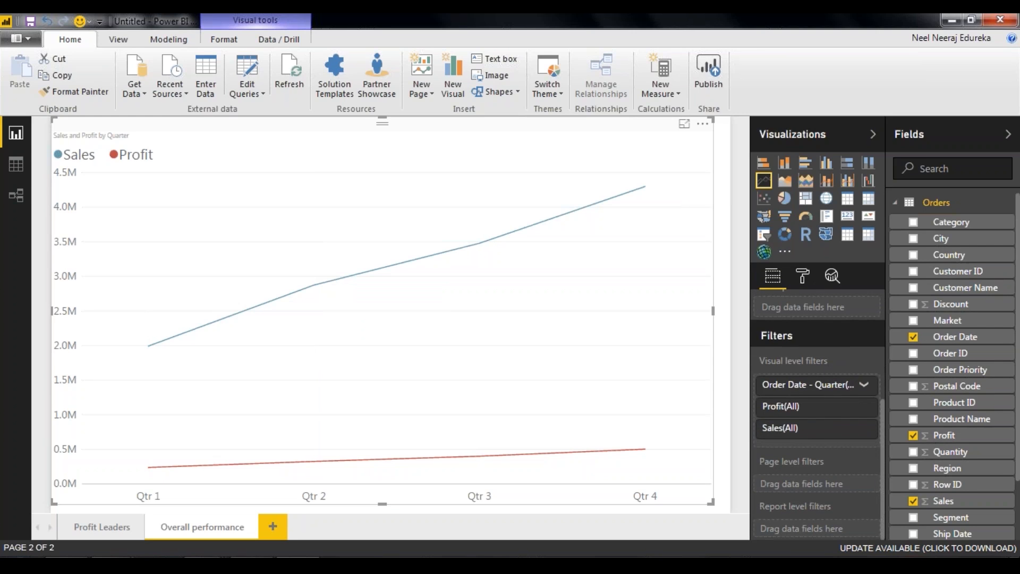
left_click(864, 386)
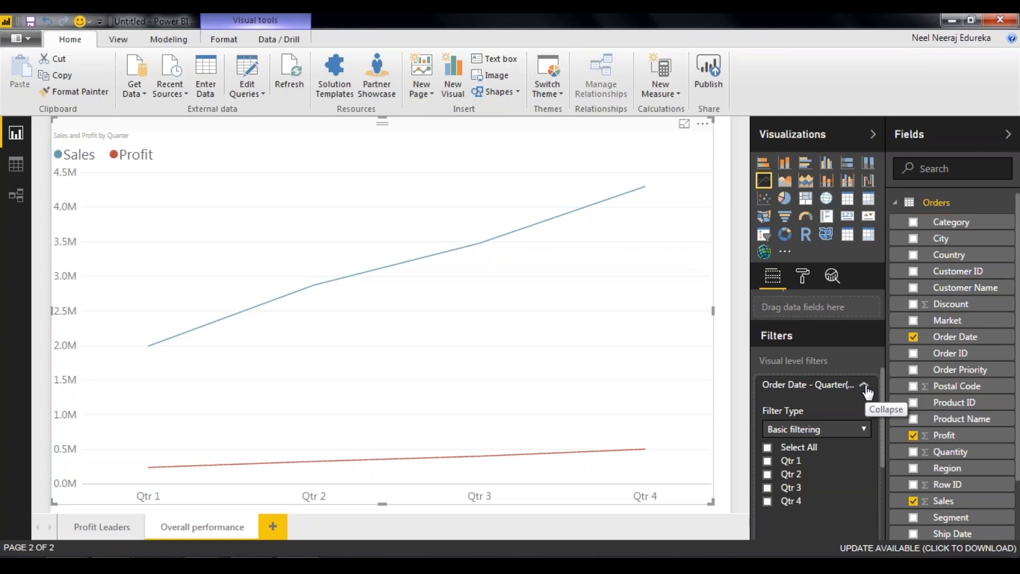
left_click(865, 387)
left_click(862, 409)
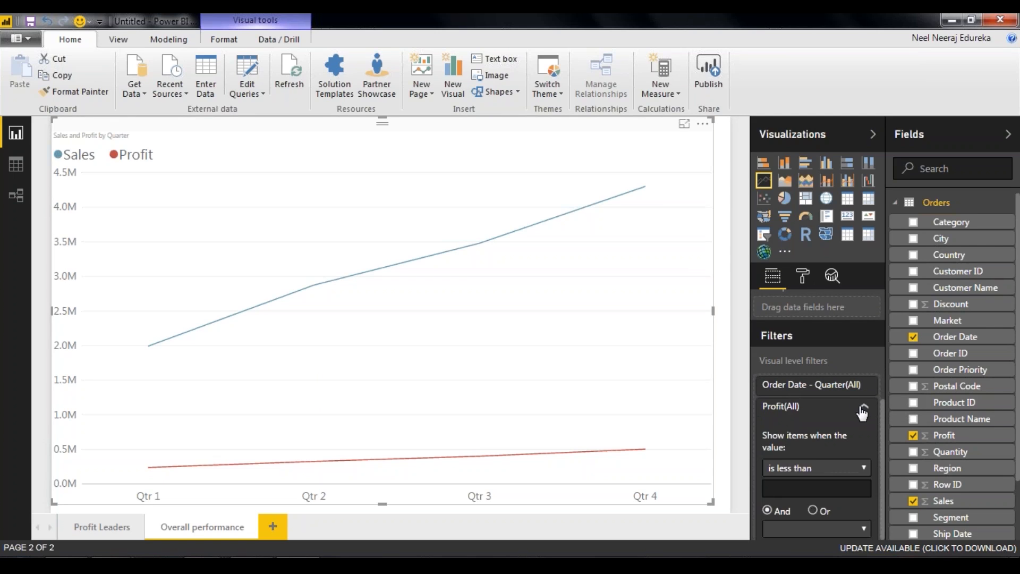
left_click(862, 409)
left_click(863, 427)
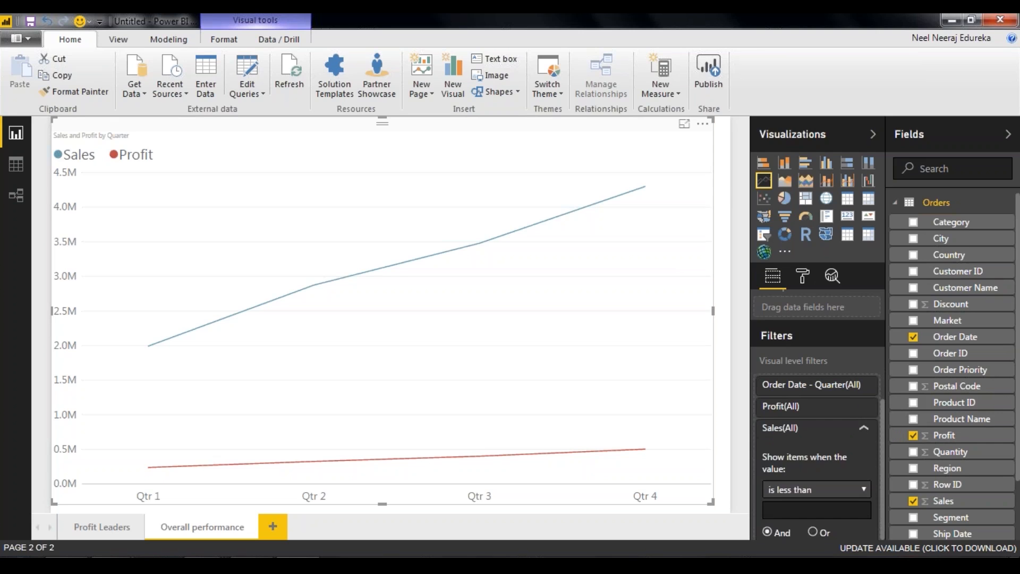
left_click(863, 428)
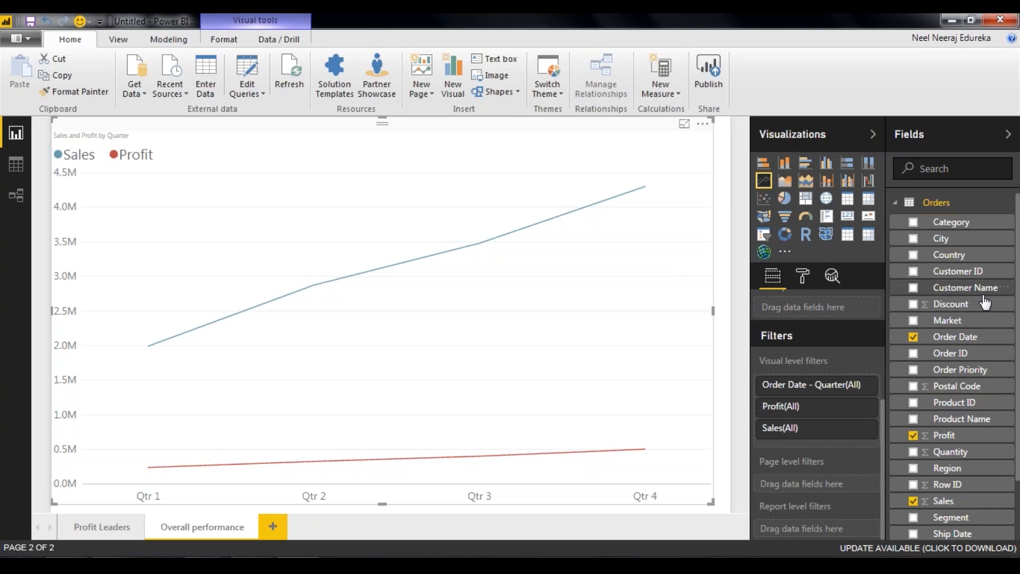
Add Category as a visual-level filter of the line chart.
left_click_drag(951, 222, 823, 449)
scroll(819, 452, "down", 5)
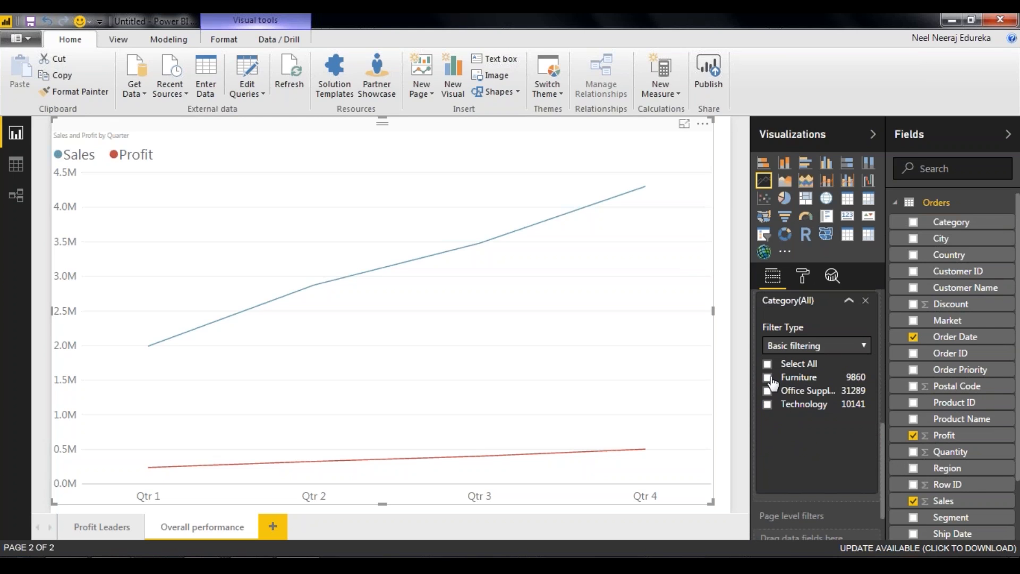
Filter the line chart to the Furniture category, and replace that selection with Office Supplies.
left_click(770, 377)
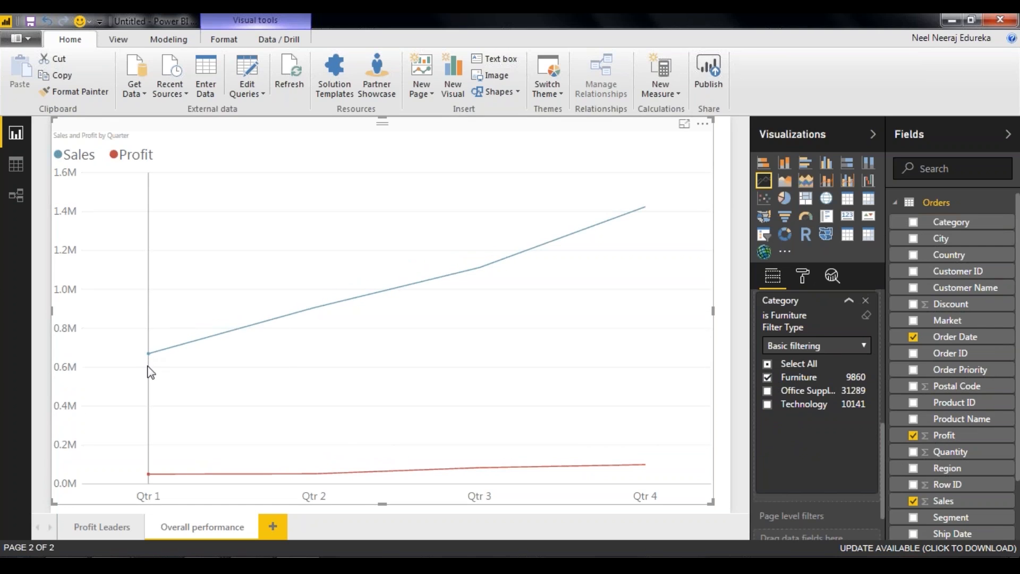
mouse_move(148, 355)
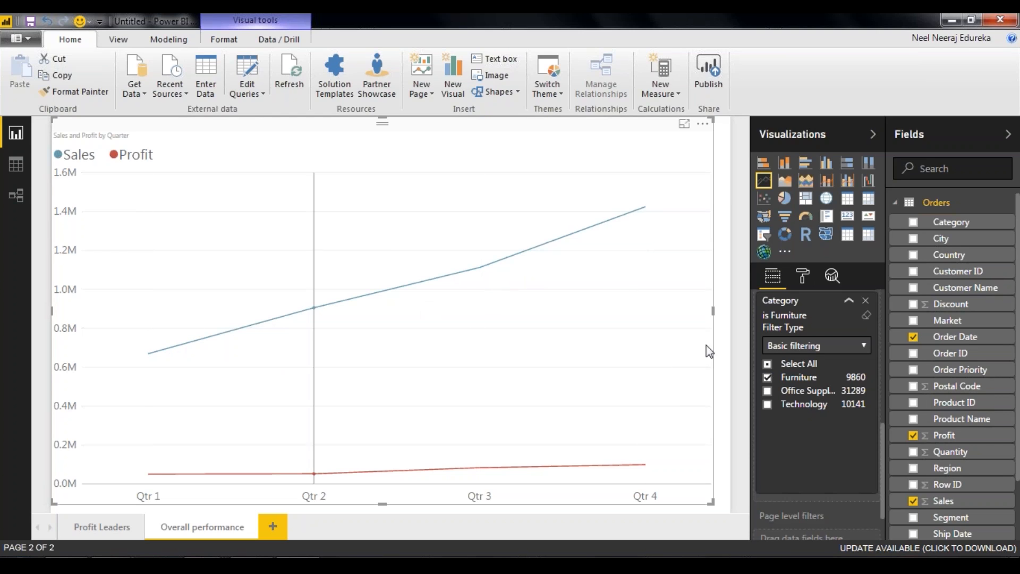
left_click(767, 376)
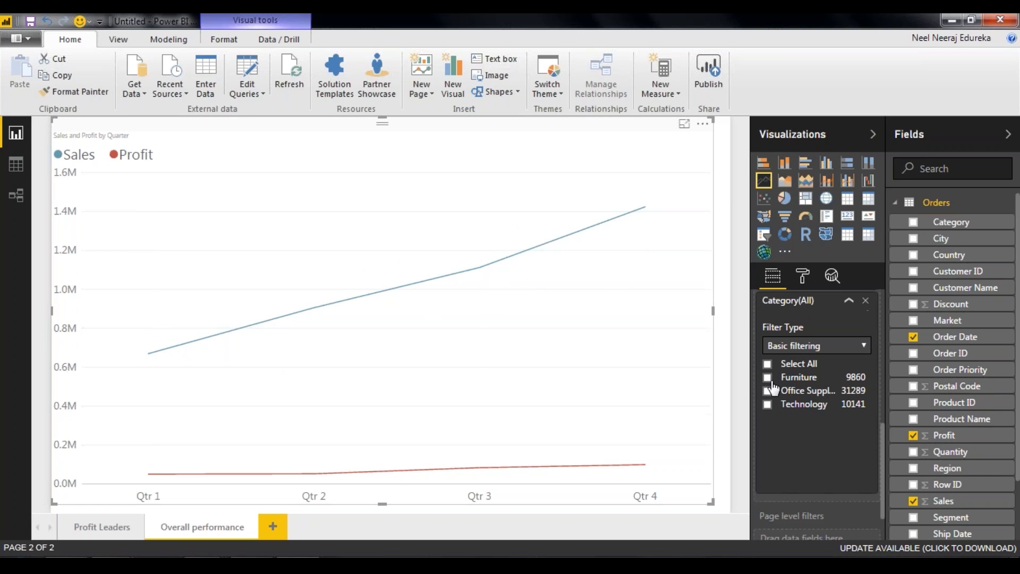
left_click(767, 390)
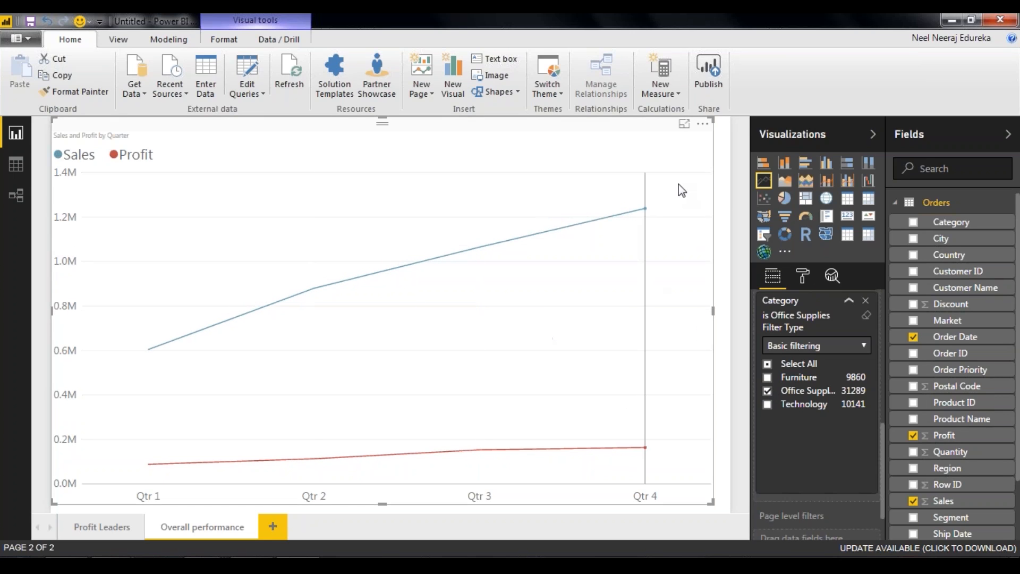
Shrink the line chart to about half the page width in the upper-left corner and bring up its Category filter.
left_click_drag(707, 502, 391, 353)
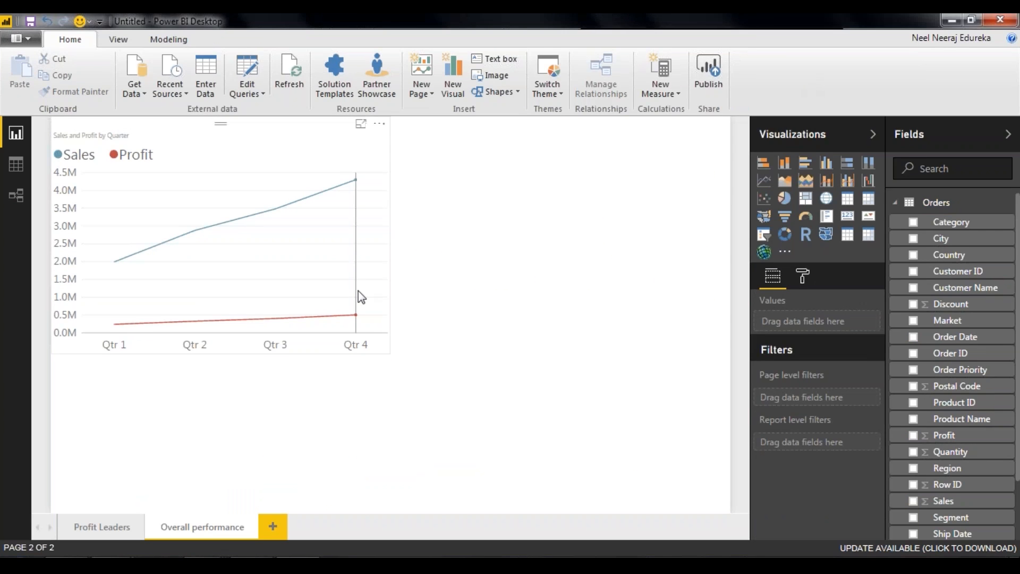
left_click(289, 246)
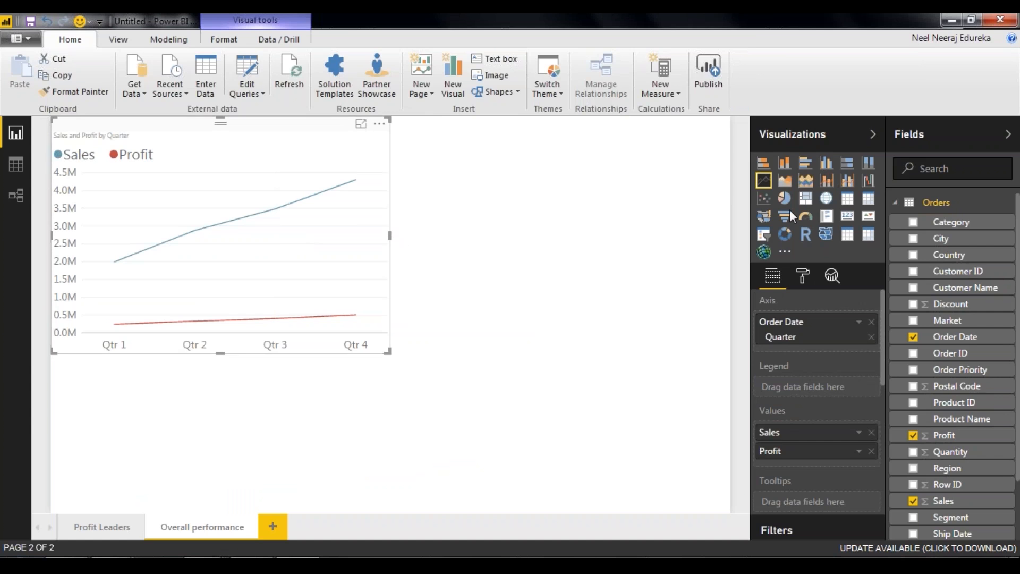
scroll(929, 435, "down", 3)
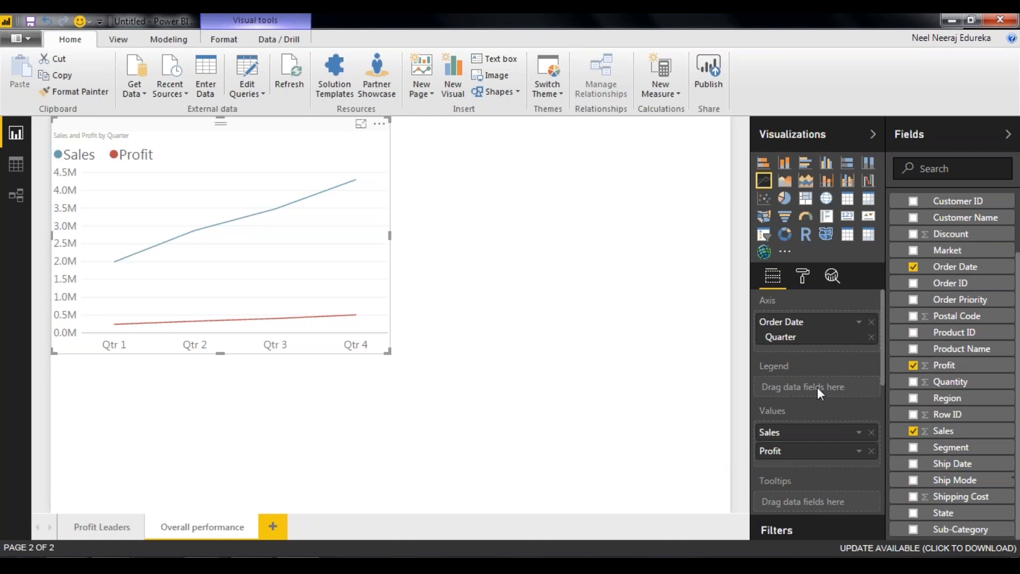
scroll(817, 386, "down", 5)
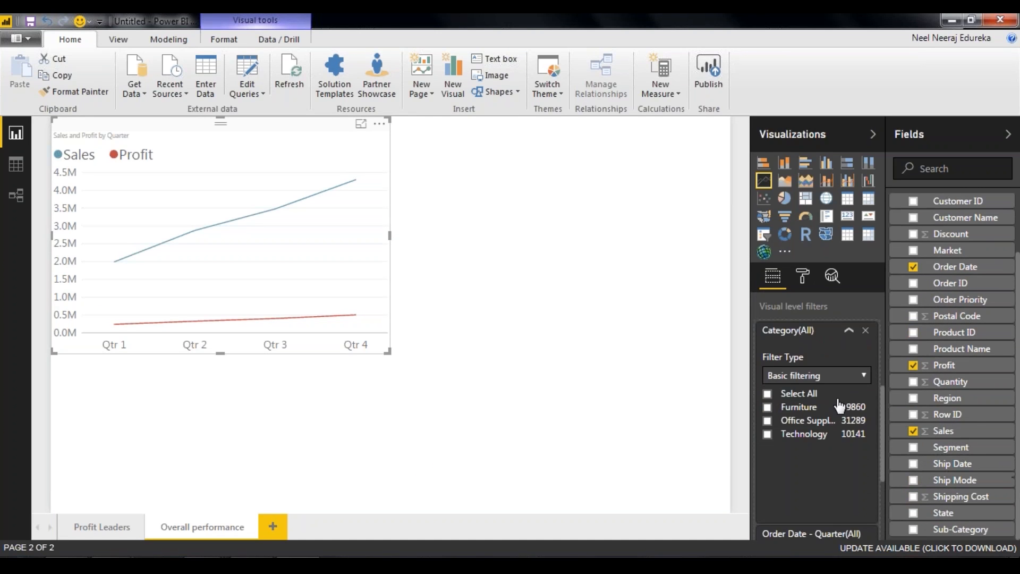
Clear the line chart's Category filter so all categories apply, and add Region as a visual-level filter.
left_click(768, 394)
left_click(832, 332)
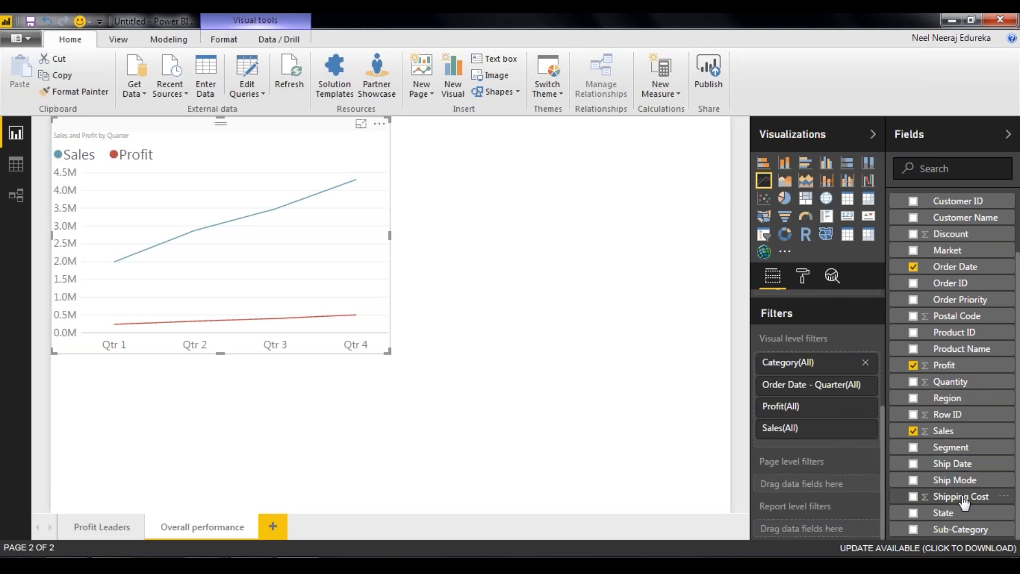
left_click_drag(947, 400, 817, 449)
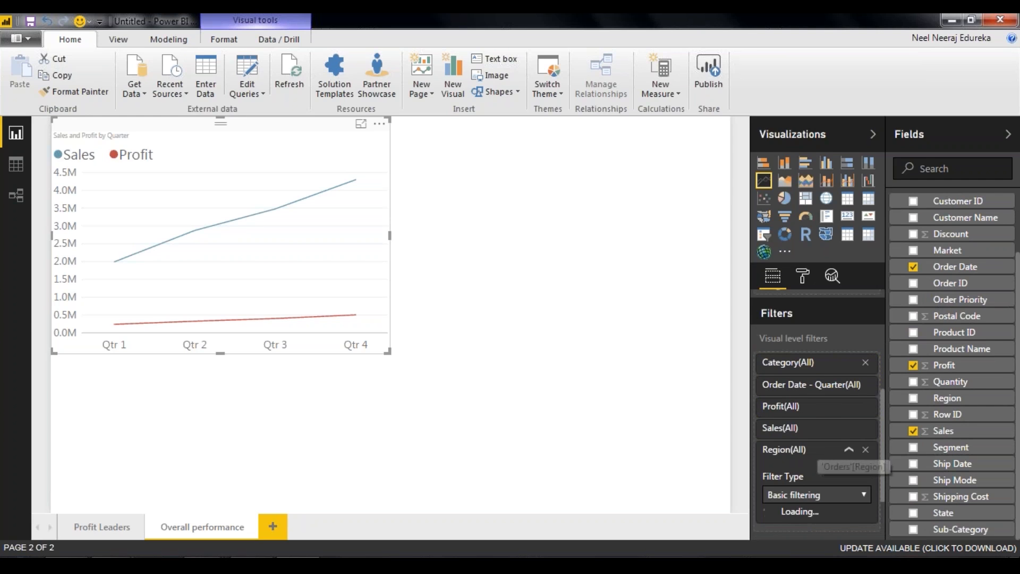
Look through the regions in the line chart's Region filter and limit the chart to Eastern Asia.
scroll(812, 477, "down", 4)
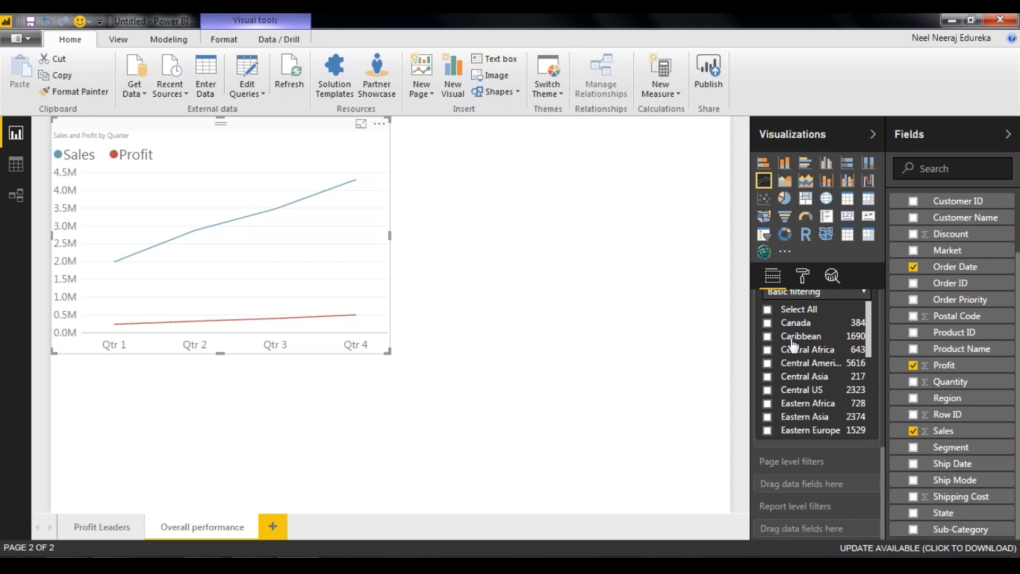
scroll(795, 343, "down", 5)
scroll(803, 410, "up", 8)
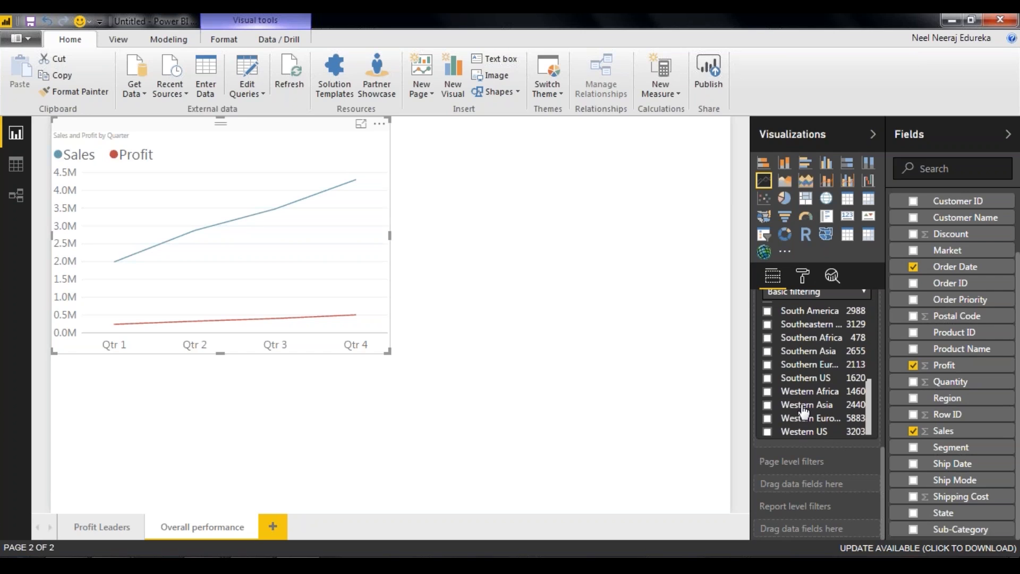
scroll(834, 436, "down", 3)
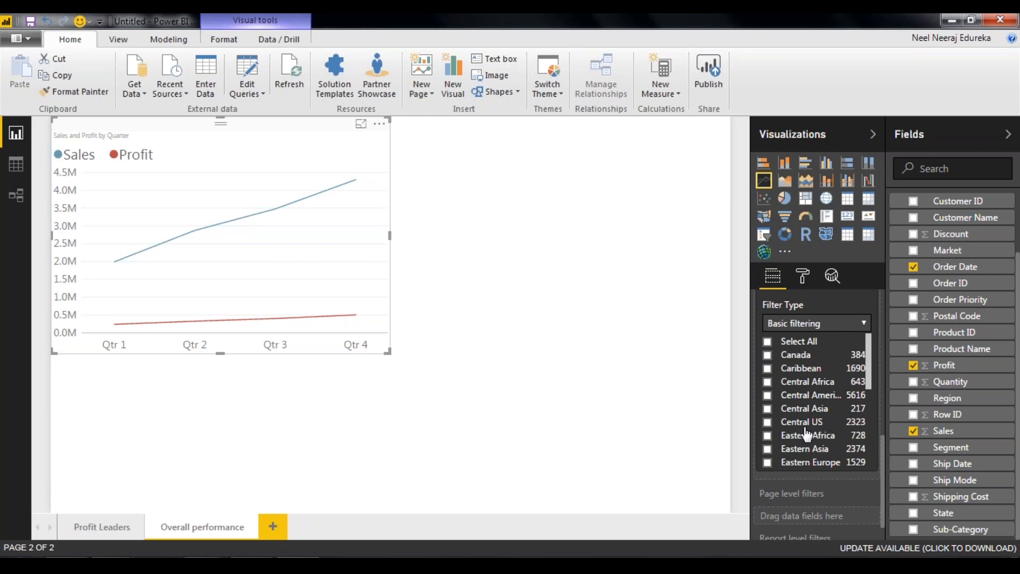
scroll(861, 432, "down", 2)
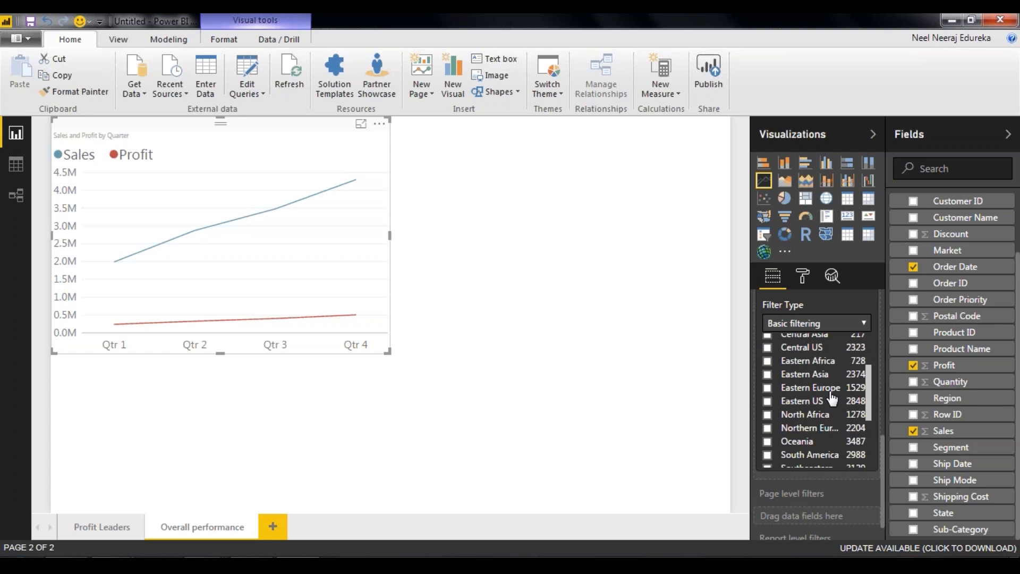
scroll(840, 419, "down", 5)
scroll(835, 425, "up", 4)
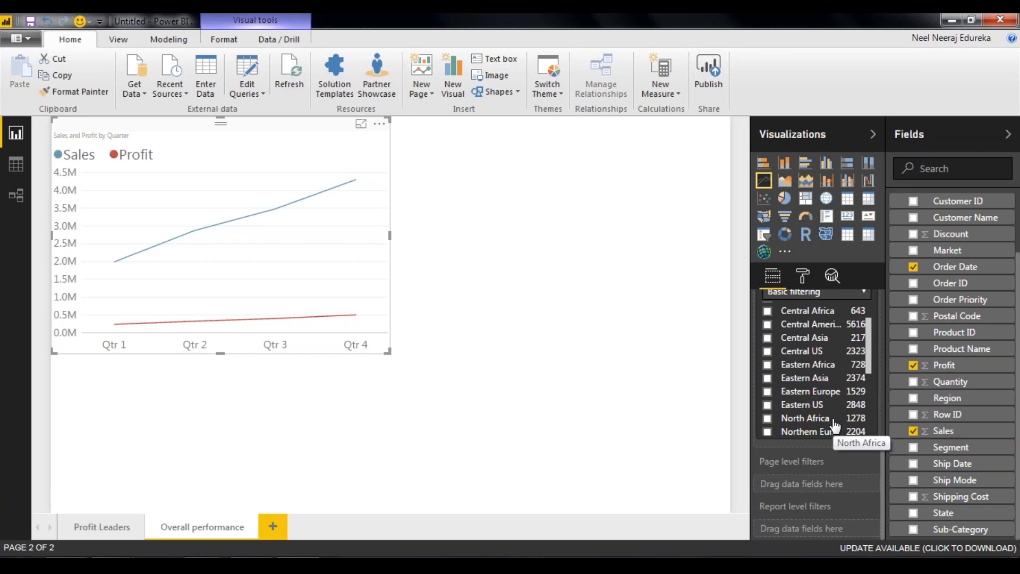
left_click(767, 378)
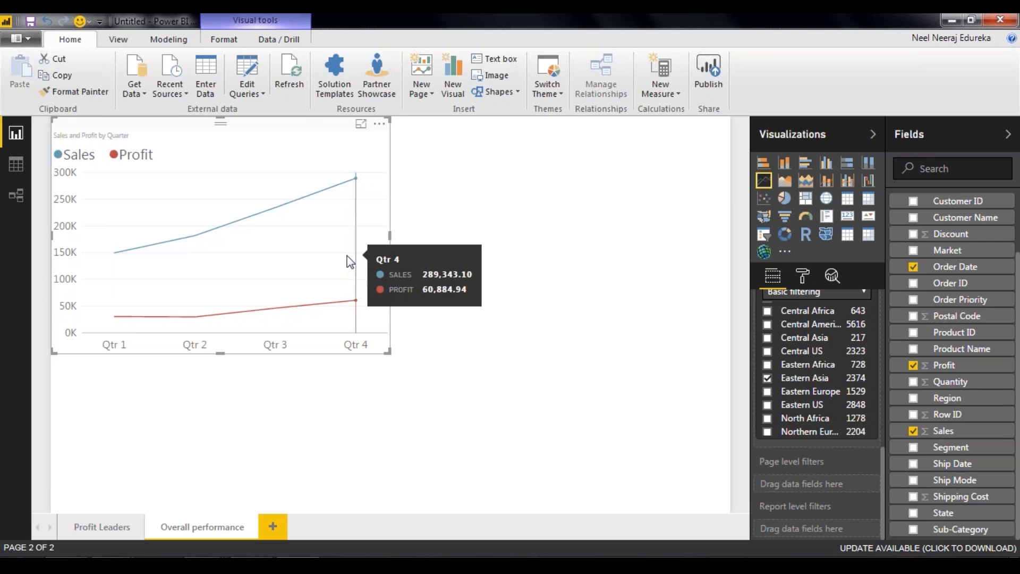
Replace Eastern Asia with Eastern US in the Region filter and read the quarterly sales and profit values.
left_click(767, 379)
left_click(768, 406)
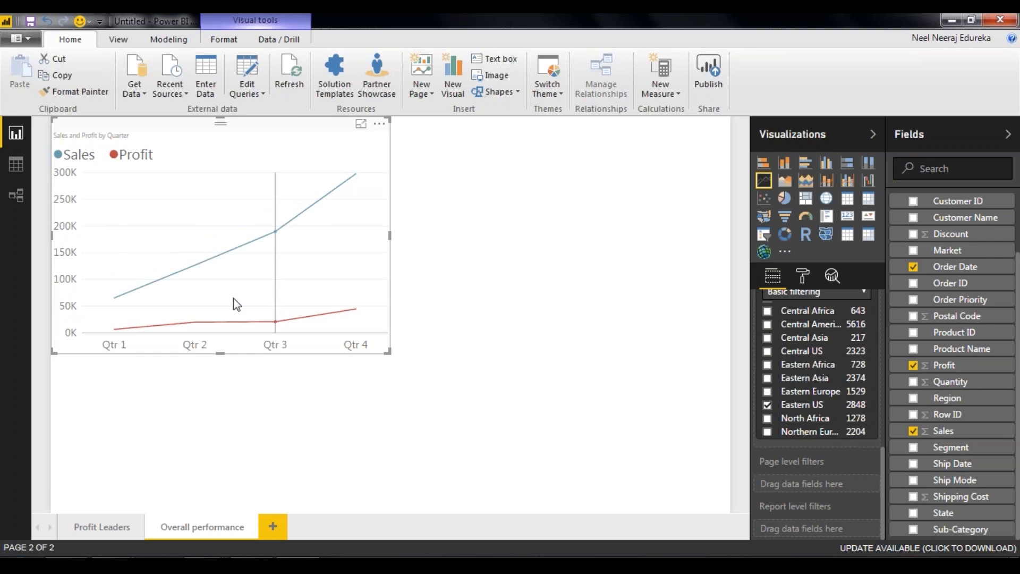
mouse_move(147, 301)
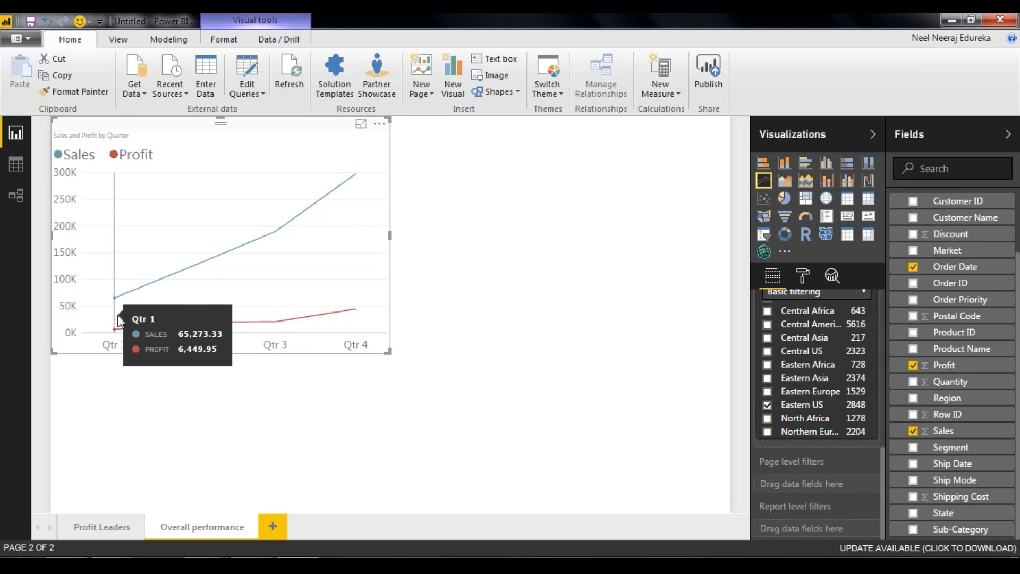
mouse_move(337, 265)
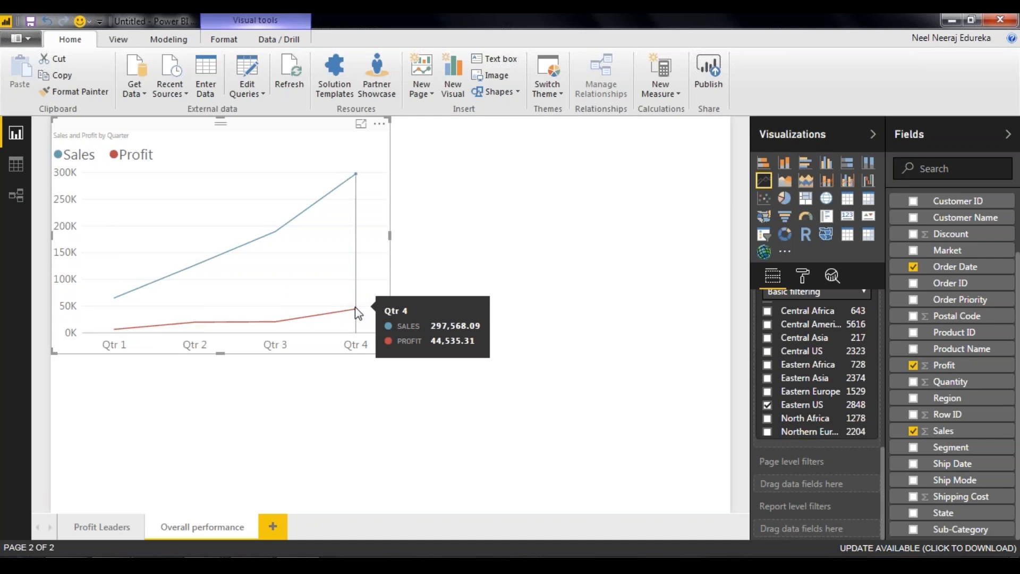
Clear Eastern US from the line chart's Region filter and select Central America.
scroll(766, 390, "down", 5)
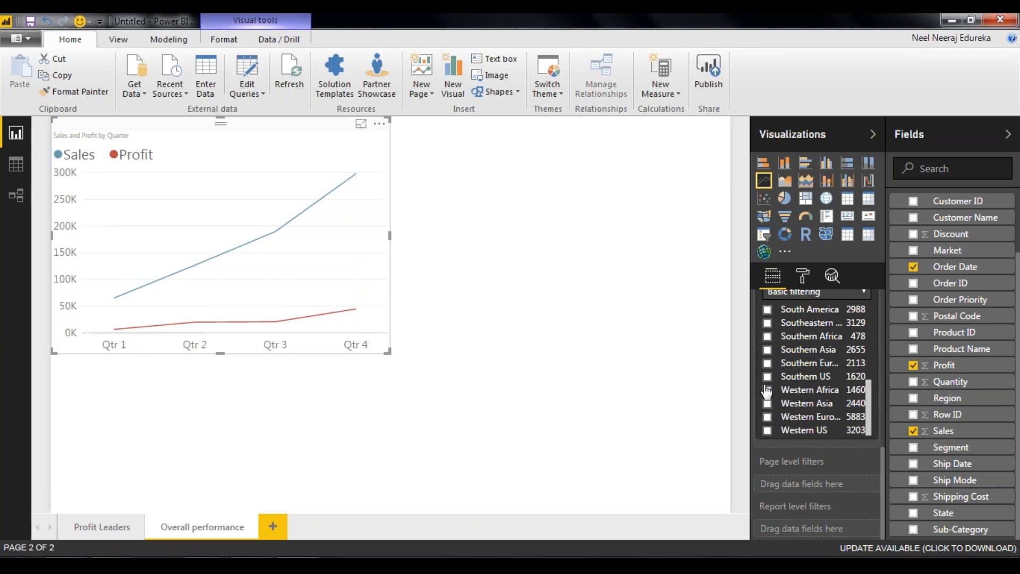
scroll(773, 389, "up", 8)
scroll(775, 468, "down", 5)
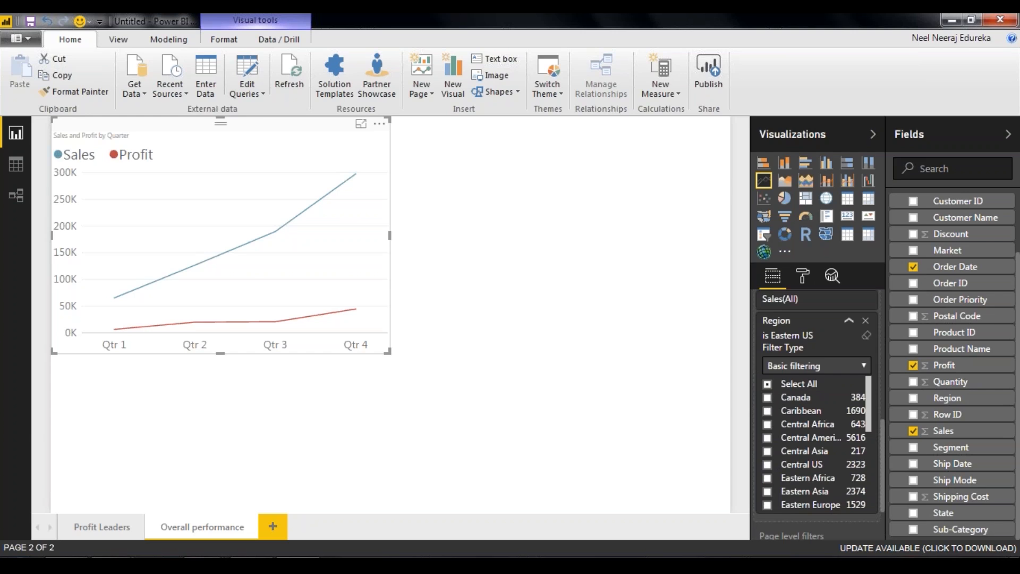
scroll(813, 444, "down", 4)
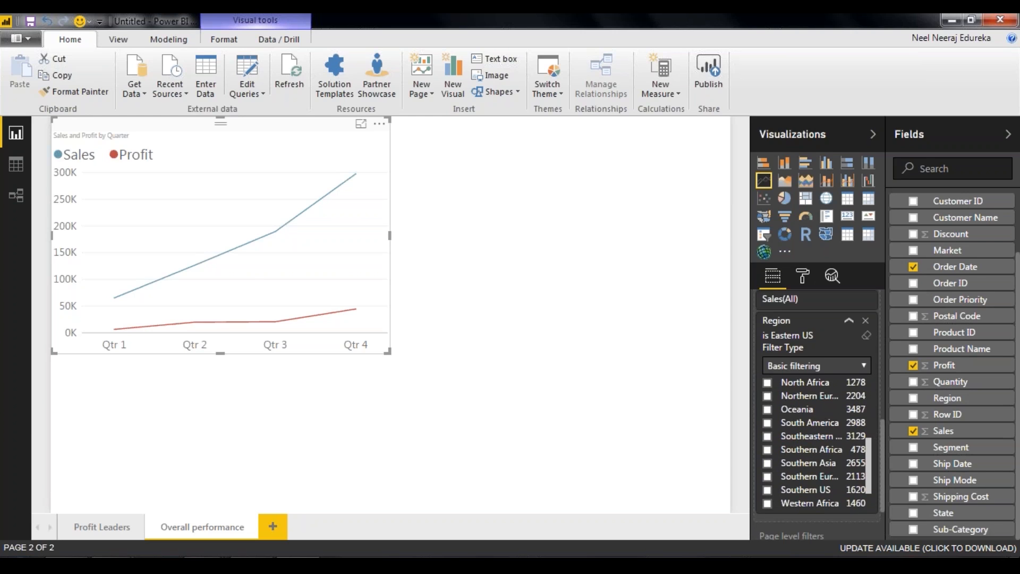
scroll(771, 446, "up", 2)
left_click(768, 444)
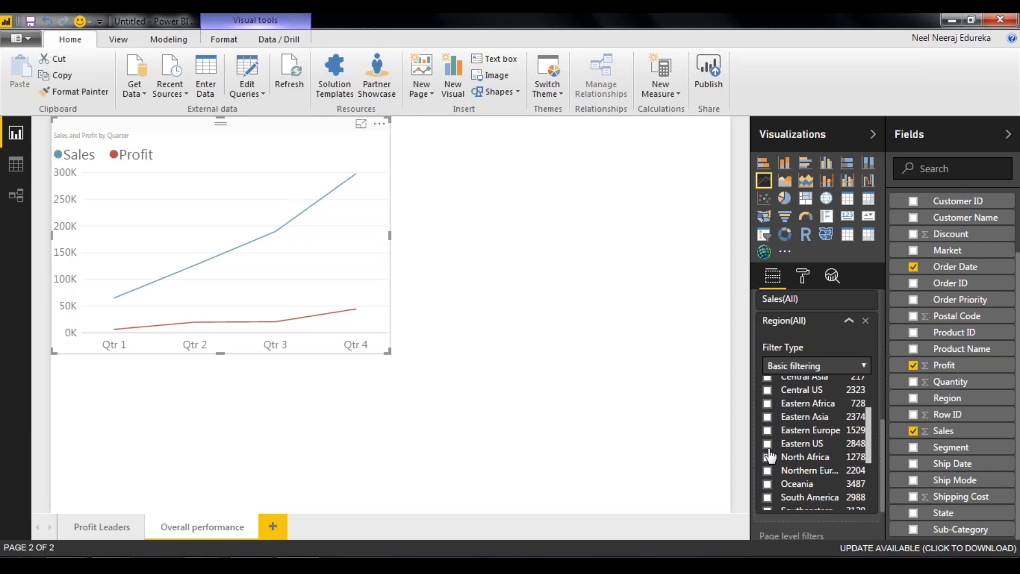
scroll(770, 454, "up", 2)
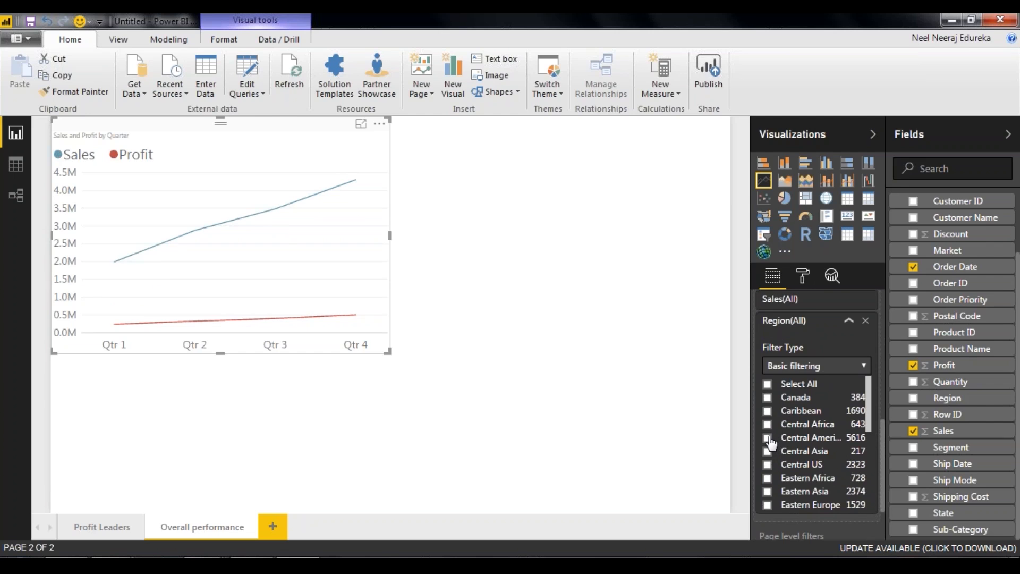
left_click(768, 437)
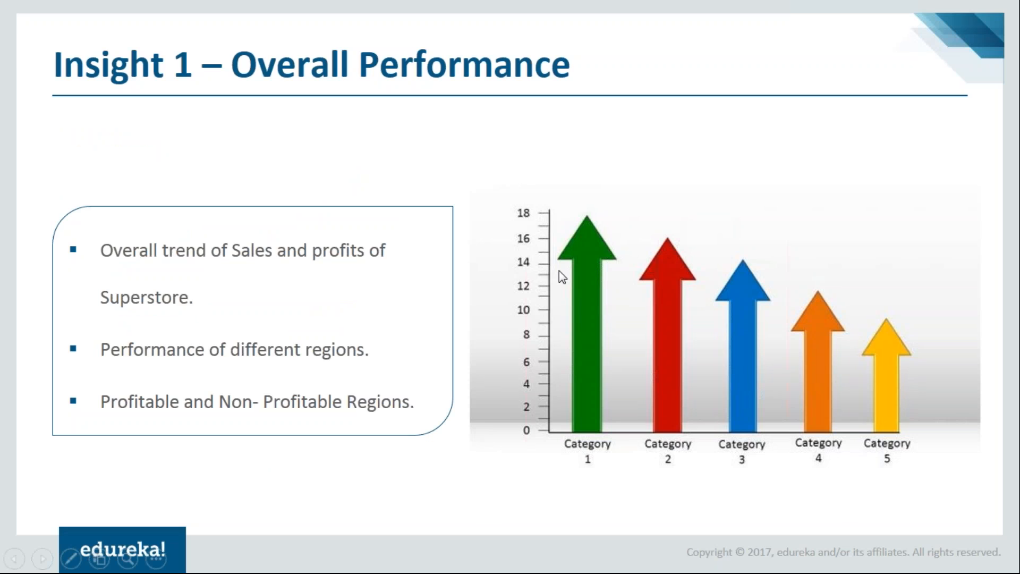
left_click(559, 269)
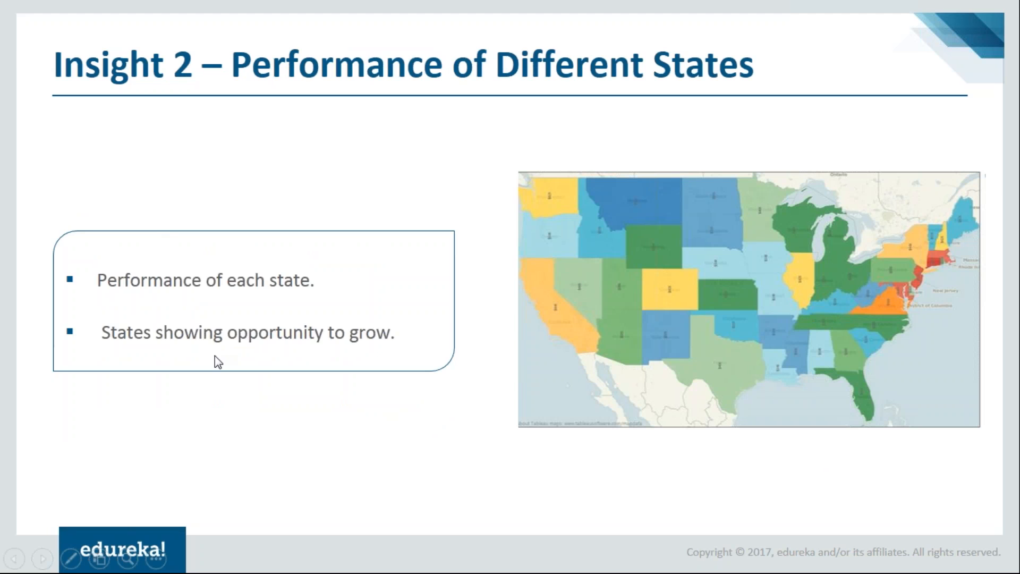
Switch to Power BI Desktop and add a report page named State Performance.
key("alt+Tab")
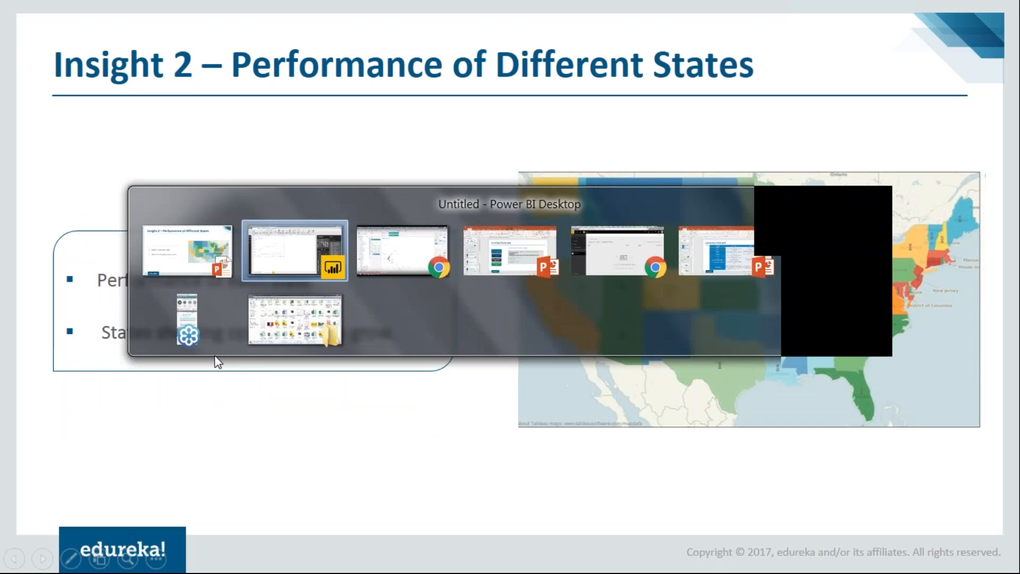
left_click(274, 522)
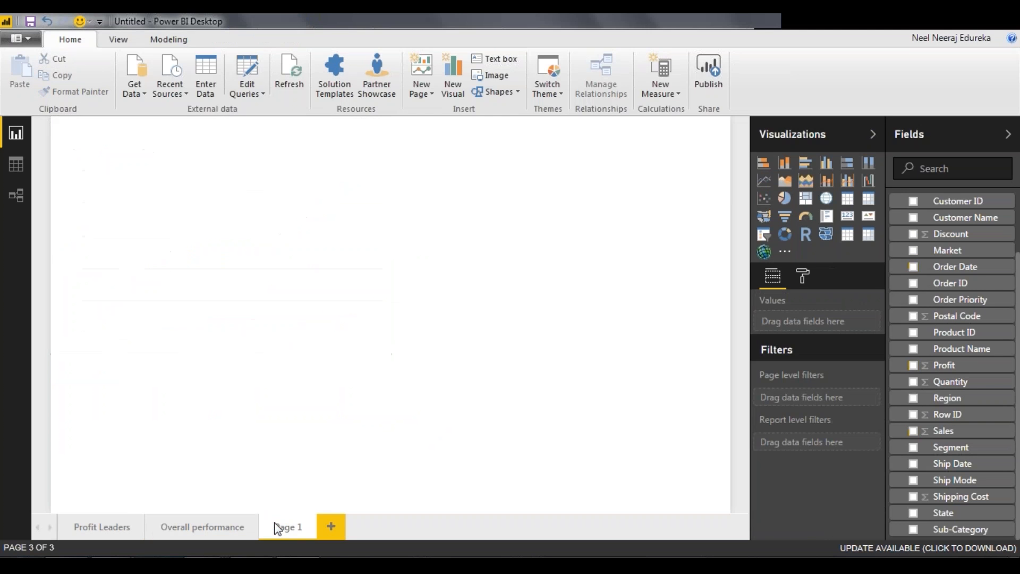
double_click(298, 532)
type("State Performance")
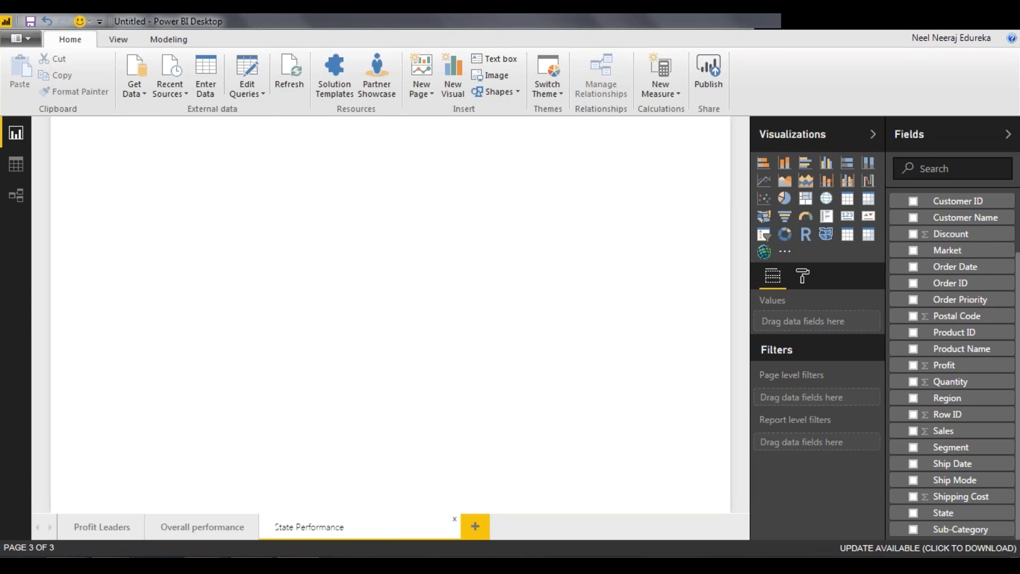
key("Return")
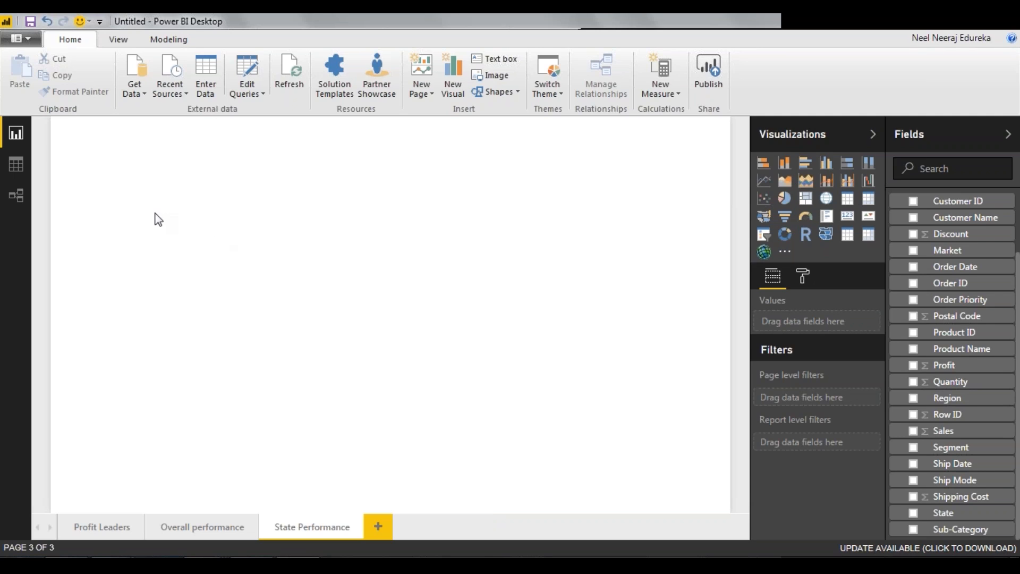
Insert a scatter chart in the page's upper-left corner with Sales on the X axis and Profit on the Y axis.
left_click(766, 206)
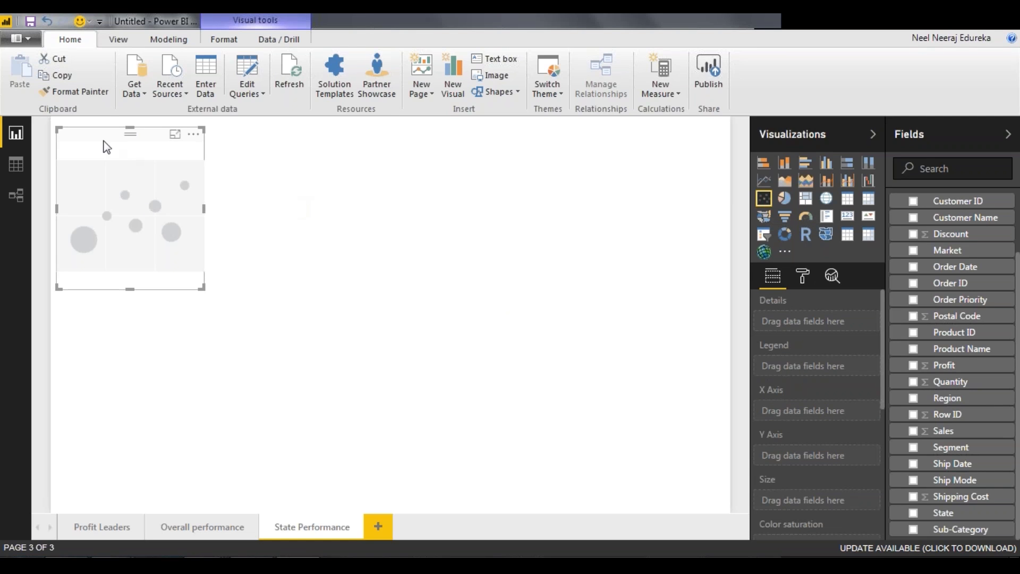
left_click_drag(91, 138, 86, 123)
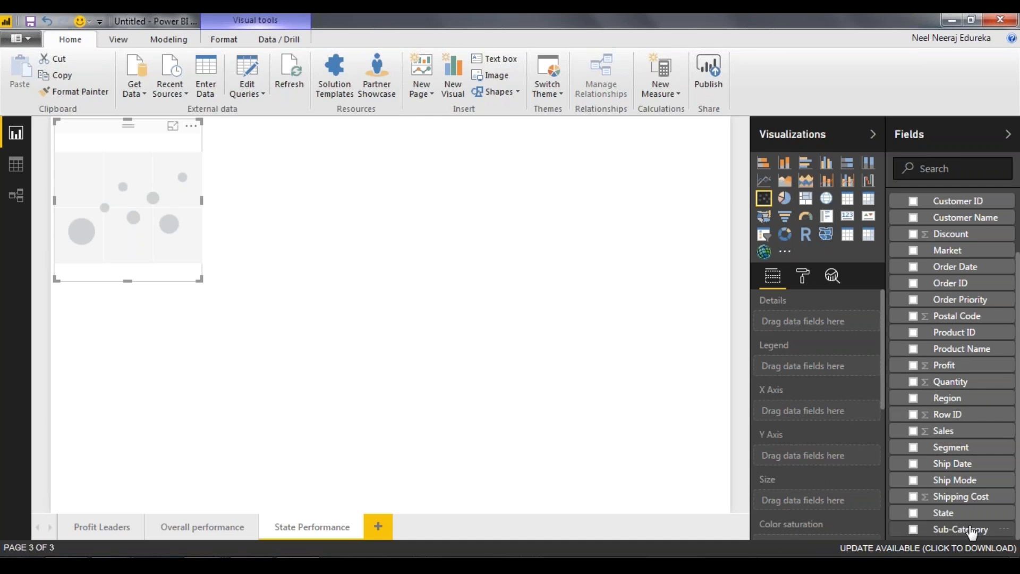
left_click_drag(946, 432, 844, 418)
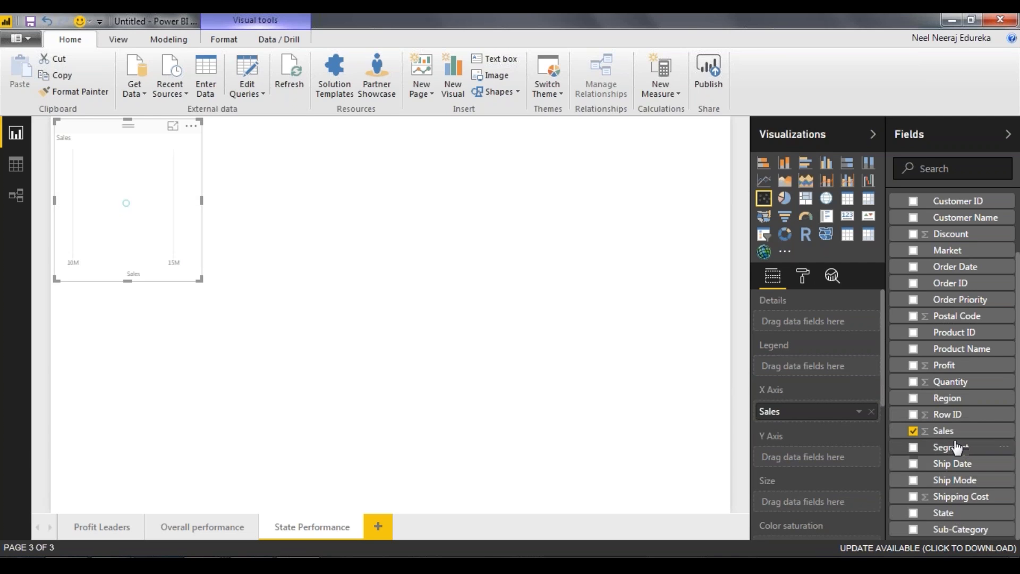
left_click_drag(945, 365, 818, 457)
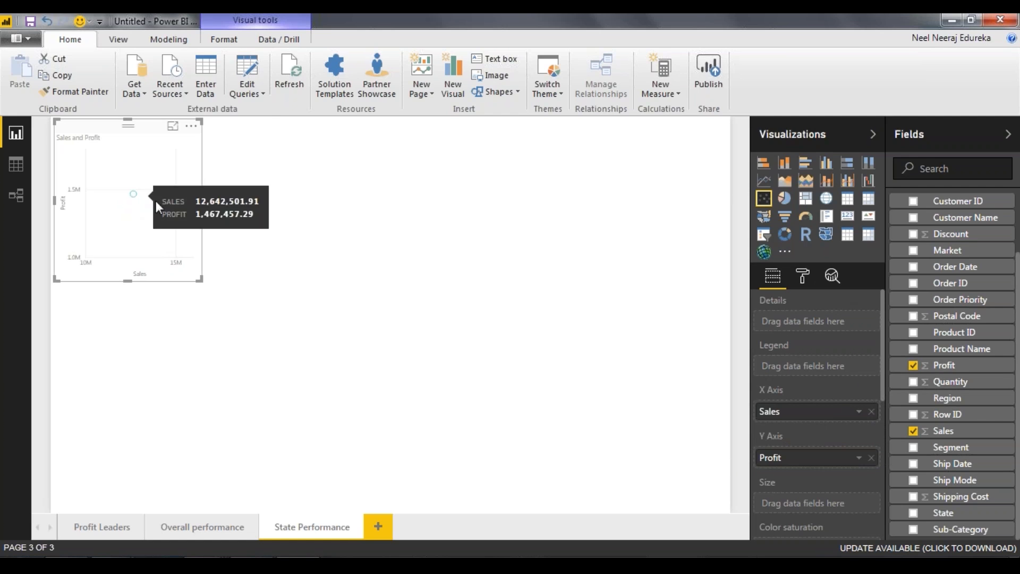
Add State as the scatter chart's details field and enlarge the chart to about 60% of the page width.
scroll(908, 425, "up", 3)
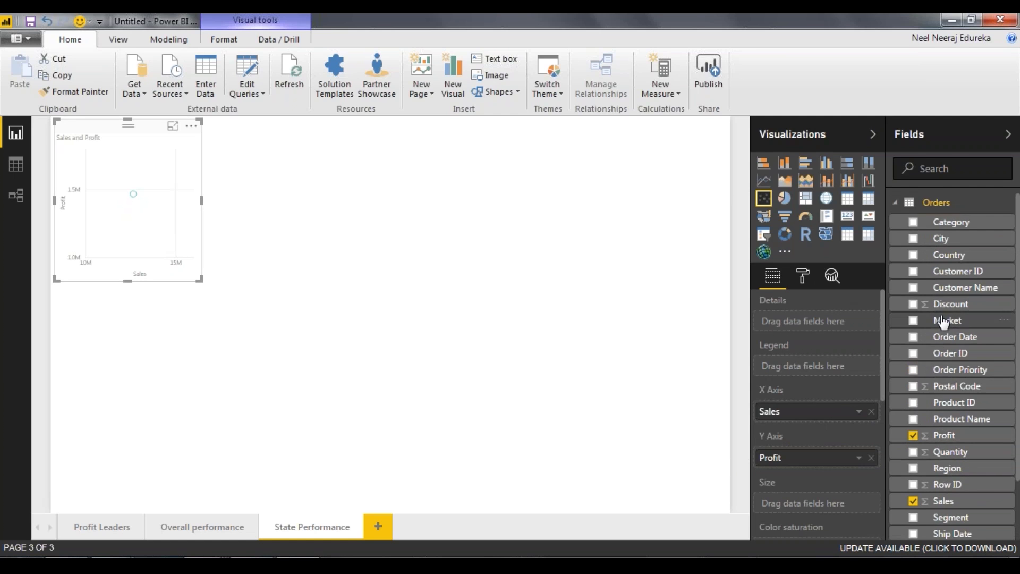
scroll(956, 478, "down", 3)
left_click_drag(944, 512, 818, 335)
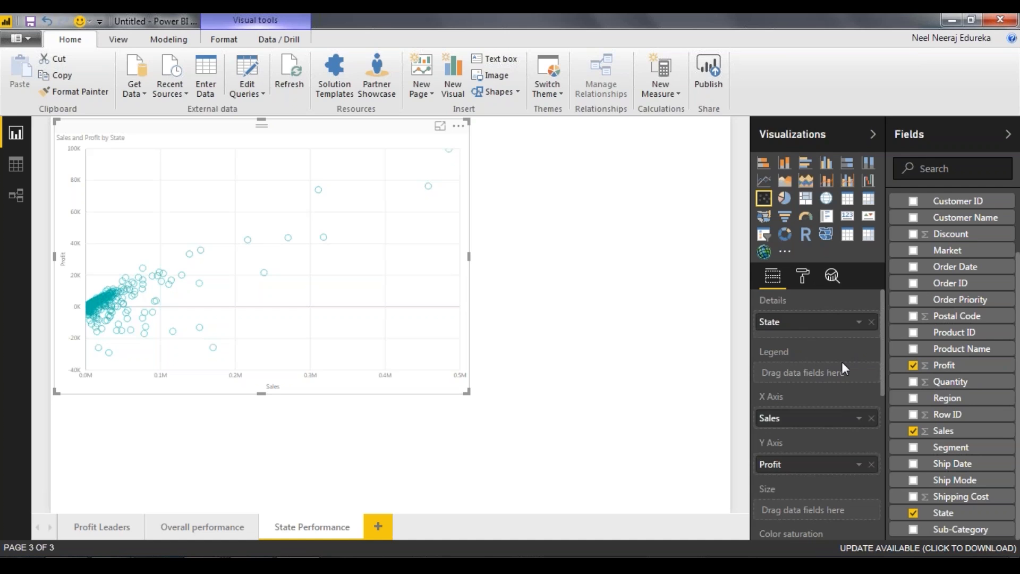
Add Country as a visual-level filter of the scatter chart and limit it to United States.
scroll(842, 367, "down", 4)
scroll(956, 229, "up", 2)
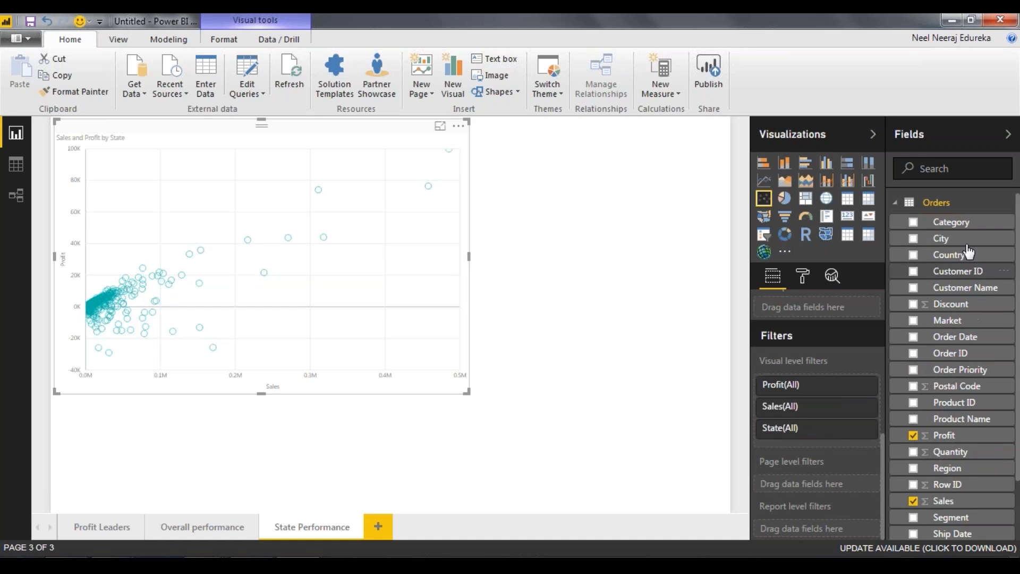
left_click_drag(949, 255, 833, 436)
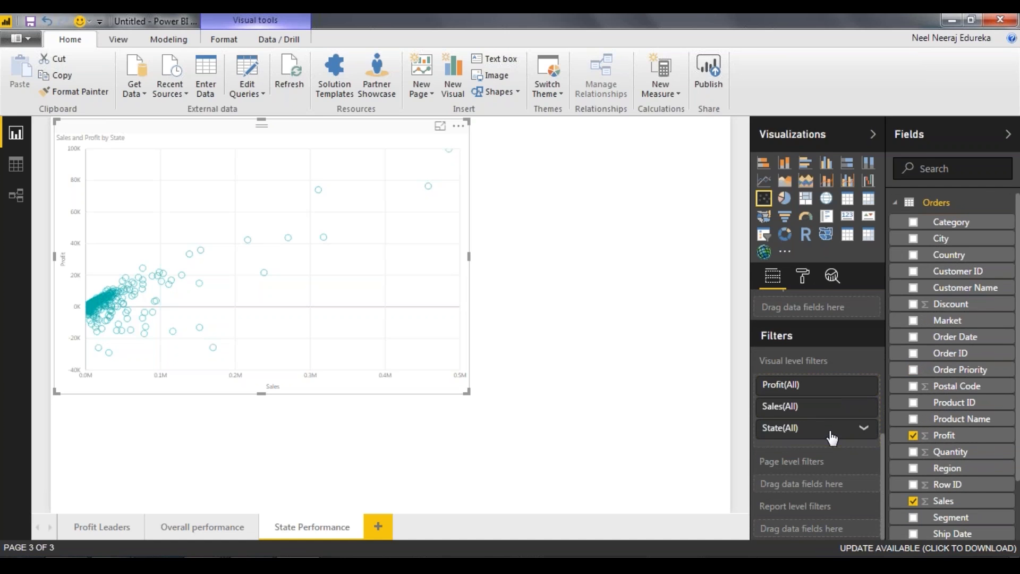
scroll(818, 372, "down", 10)
scroll(820, 399, "down", 15)
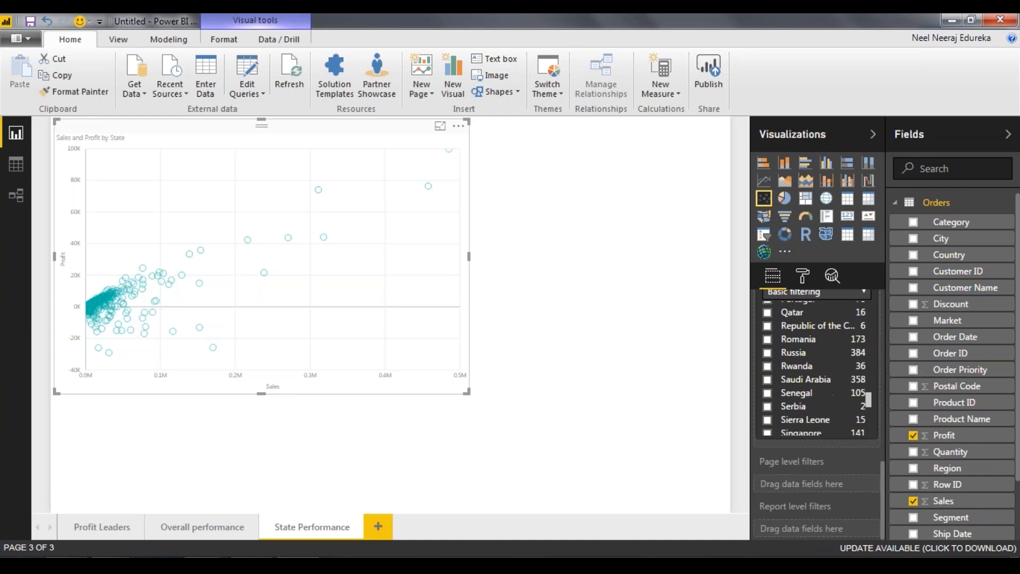
left_click(821, 400)
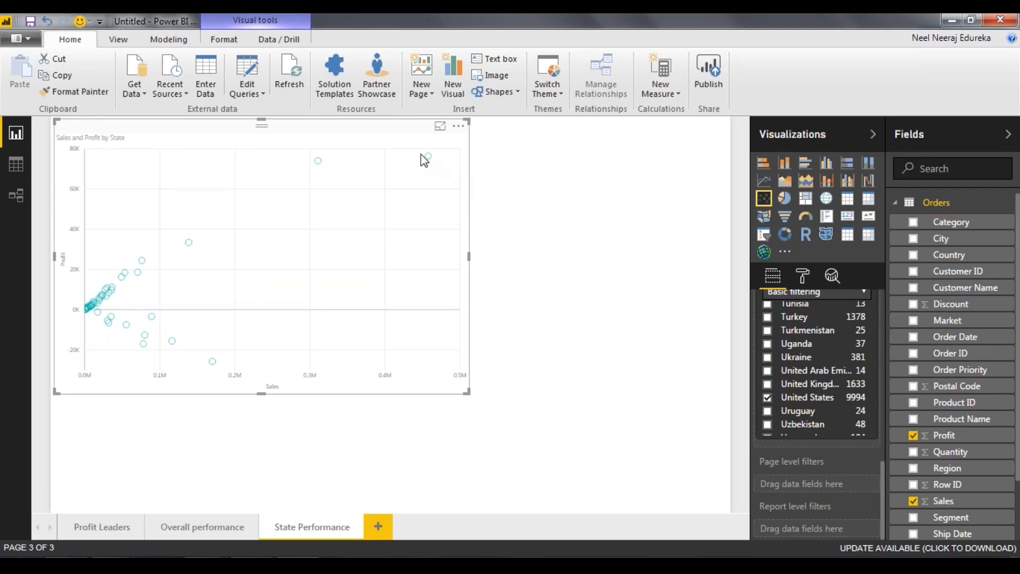
Enlarge the scatter chart to about four-fifths of the page width and inspect the data point with the highest sales.
mouse_move(427, 157)
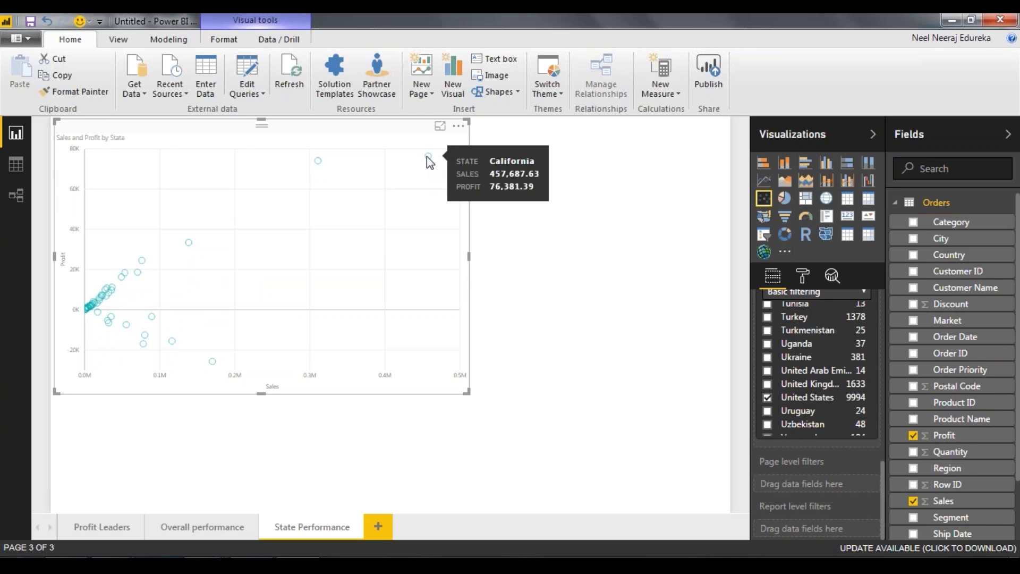
left_click_drag(467, 392, 594, 464)
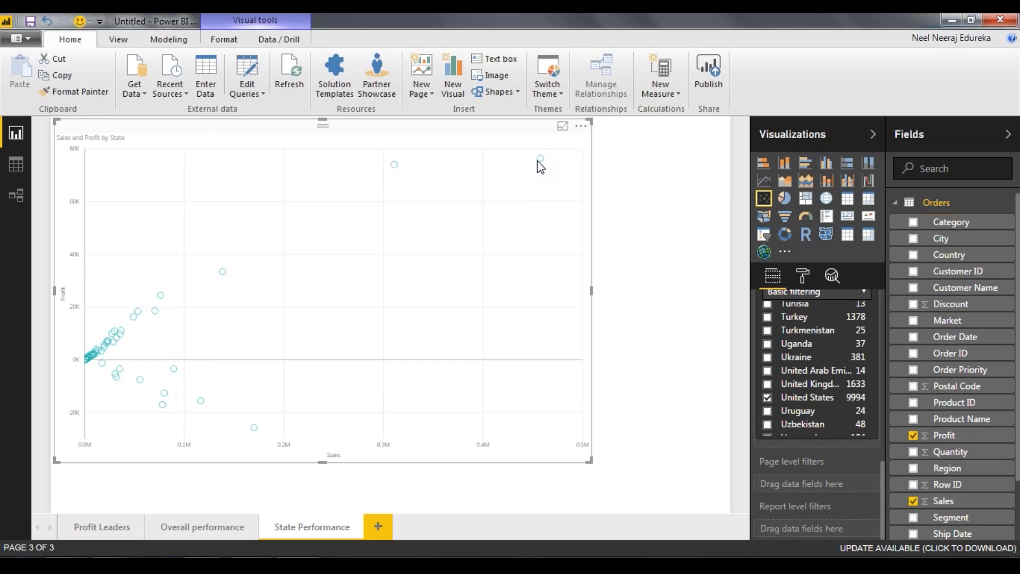
mouse_move(540, 161)
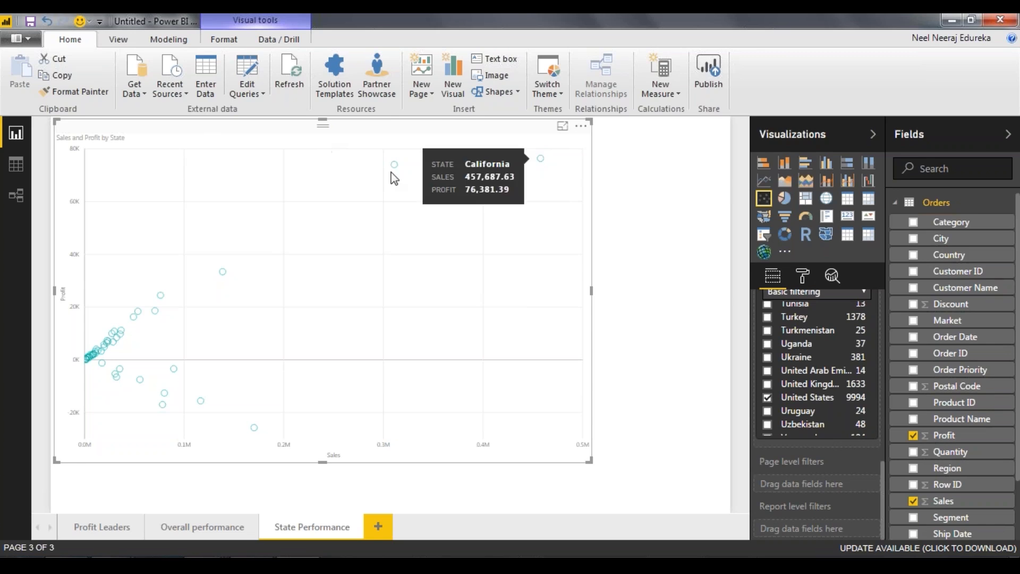
Enlarge the scatter chart to about 83% of the page width and set the text size of both axes to 20.
mouse_move(395, 165)
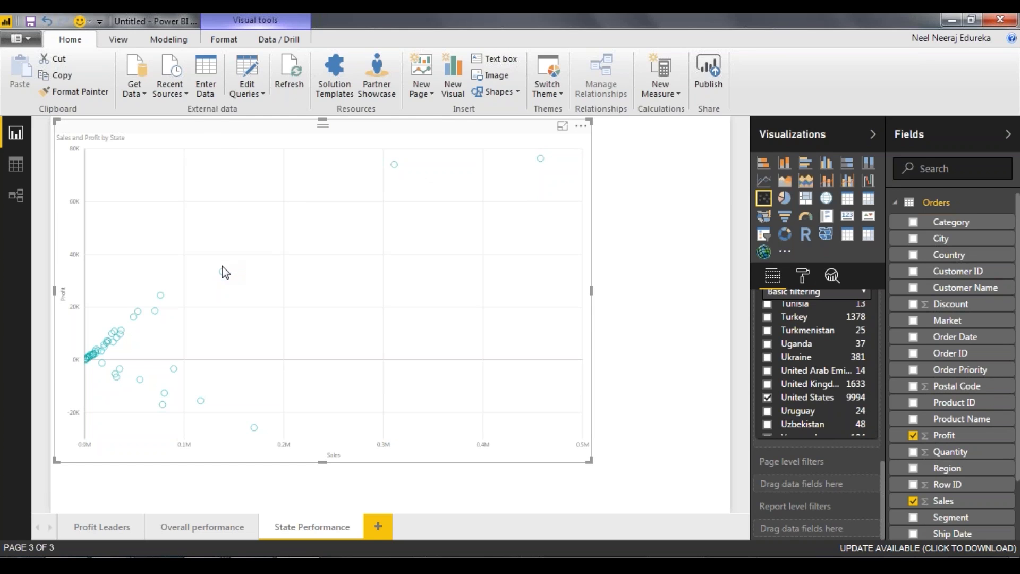
mouse_move(222, 276)
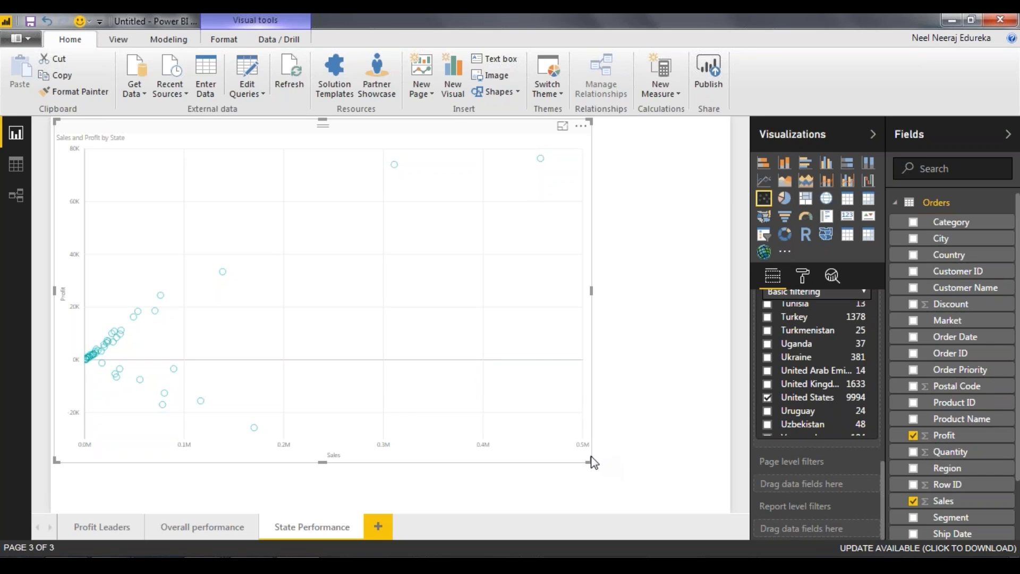
left_click_drag(591, 460, 618, 478)
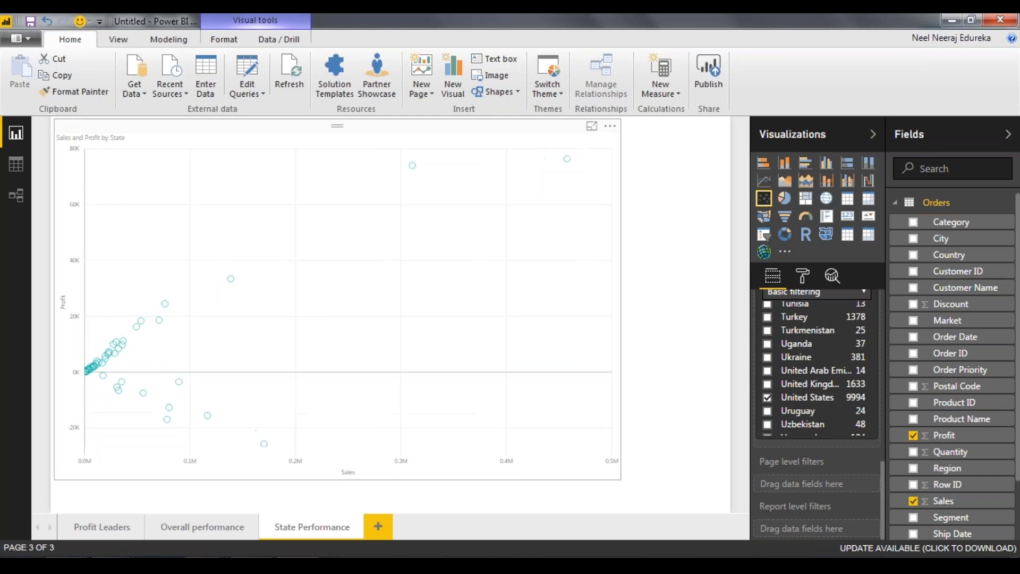
left_click(806, 278)
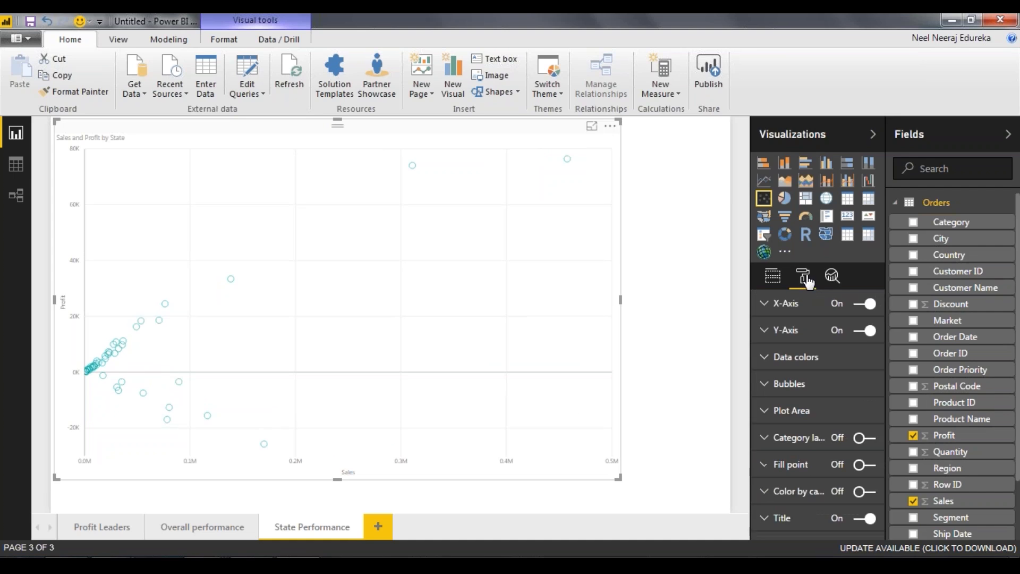
left_click(772, 307)
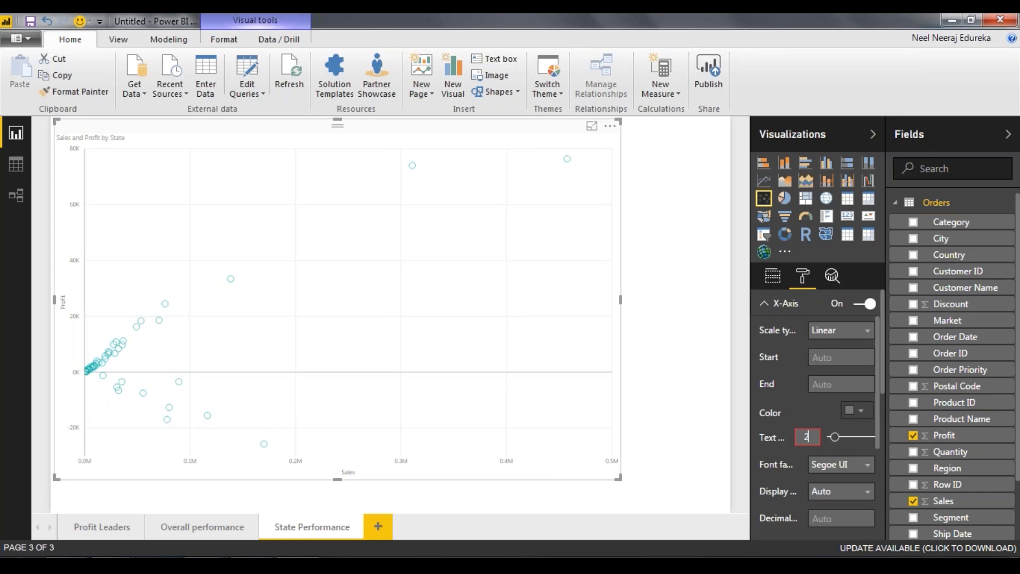
left_click(803, 330)
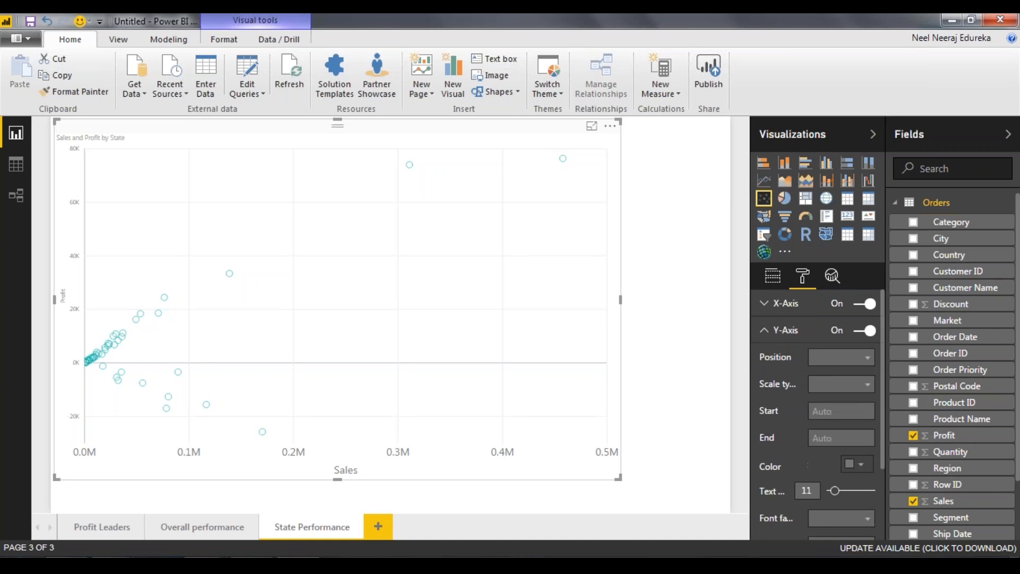
left_click_drag(818, 490, 757, 490)
type("20")
left_click(640, 457)
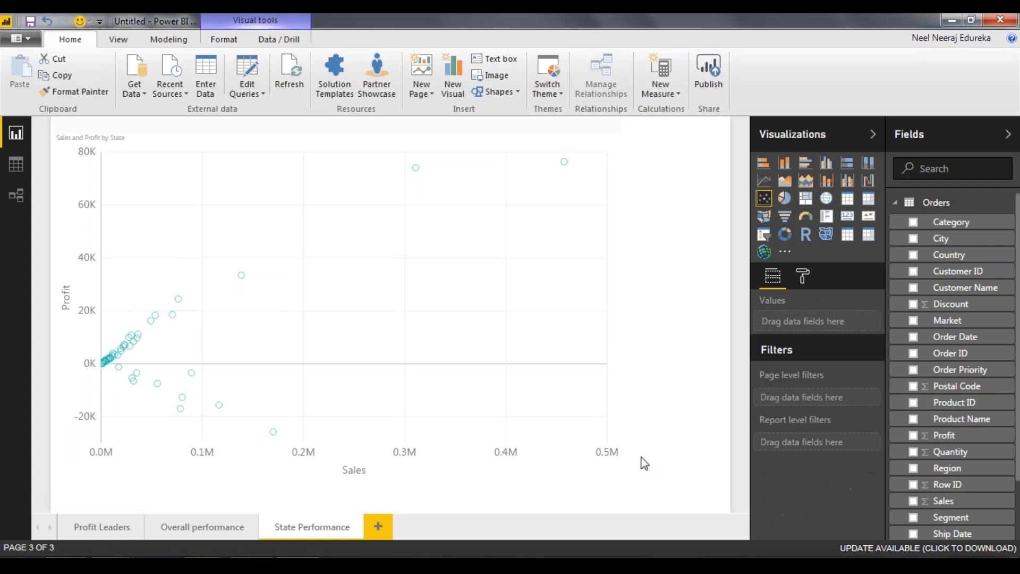
Add a trend line to the scatter chart through the analytics options and remove it again.
left_click(604, 463)
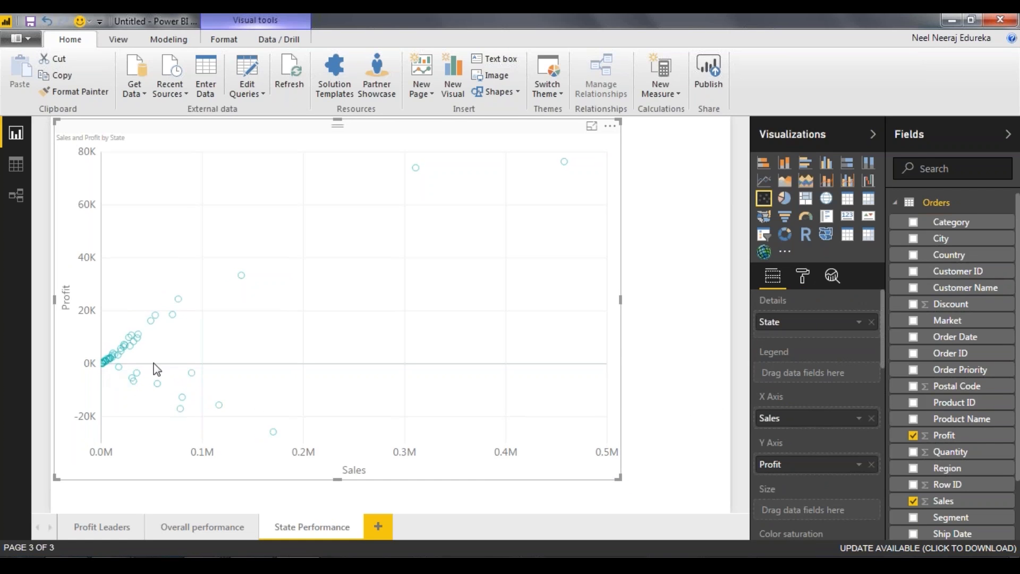
mouse_move(119, 367)
mouse_move(273, 430)
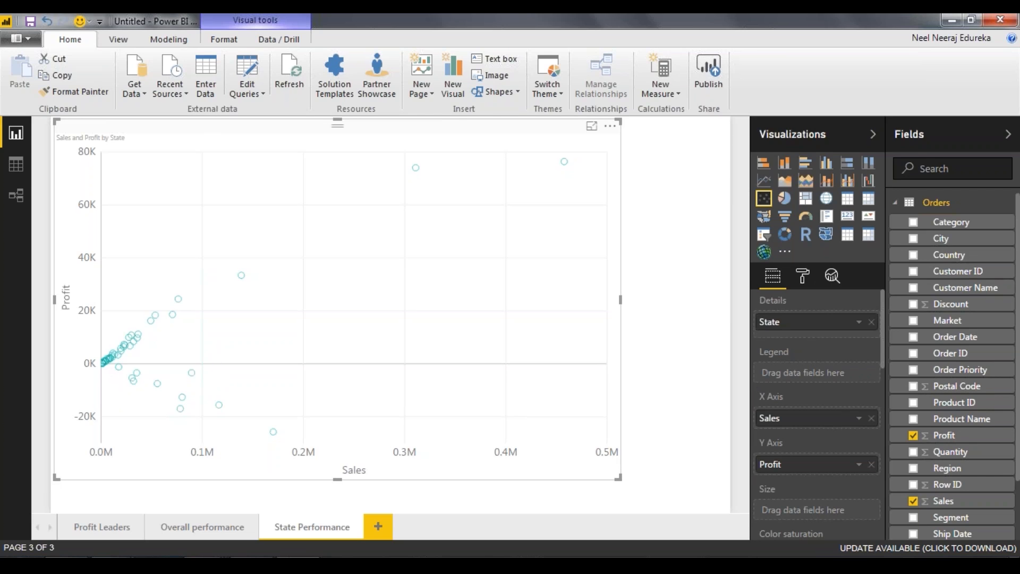
left_click(803, 276)
left_click(831, 278)
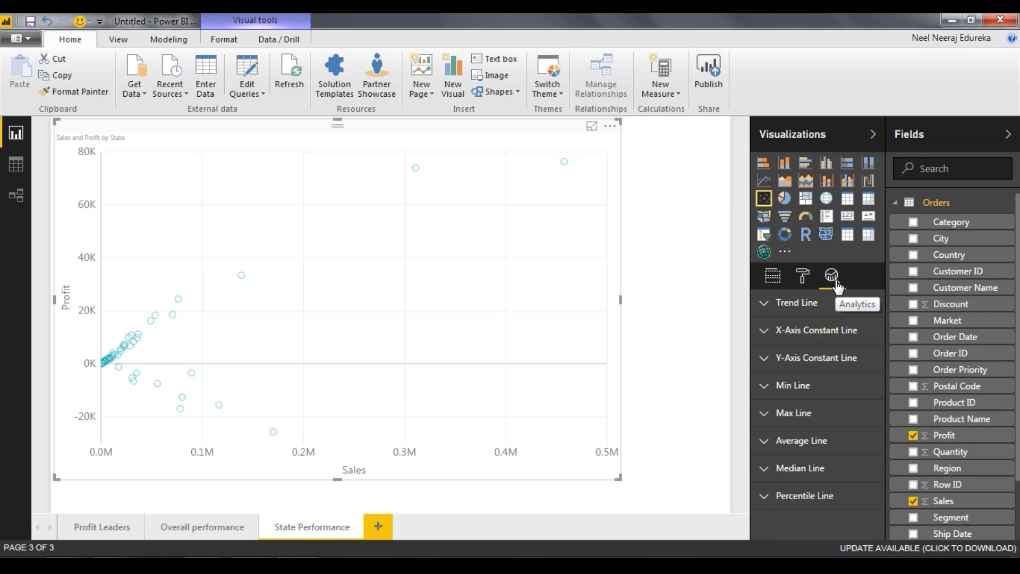
left_click(773, 307)
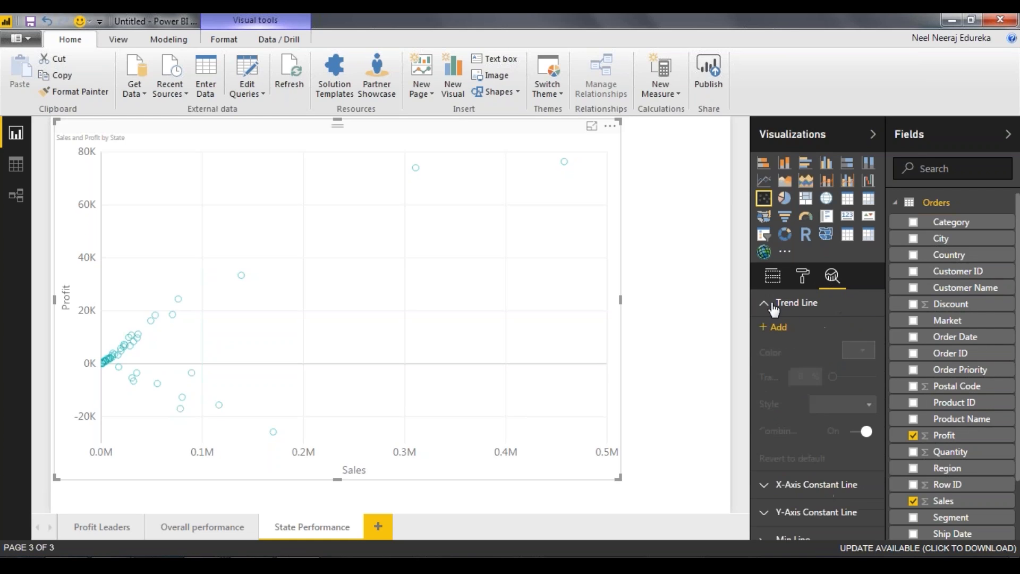
left_click(765, 329)
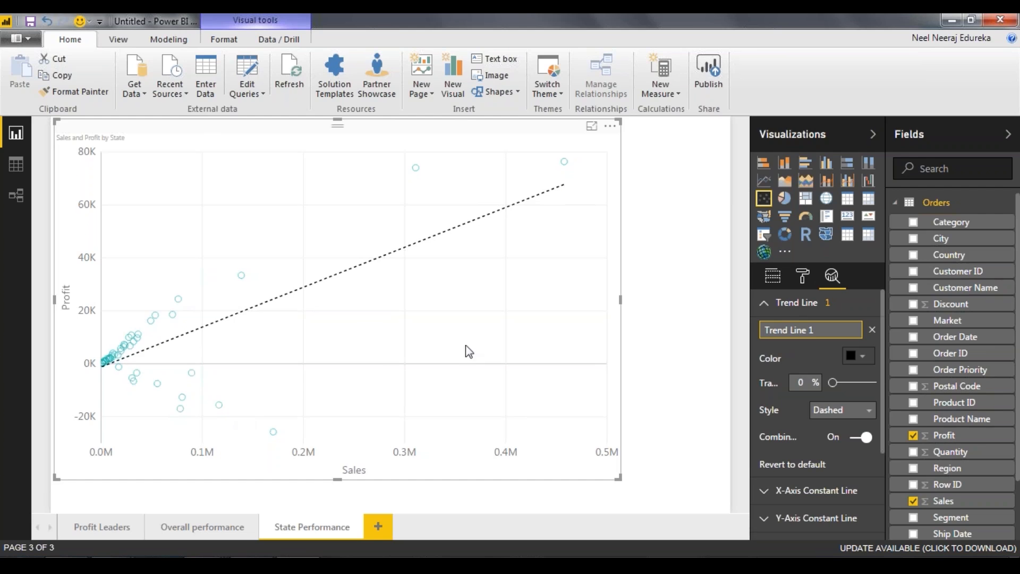
left_click(871, 332)
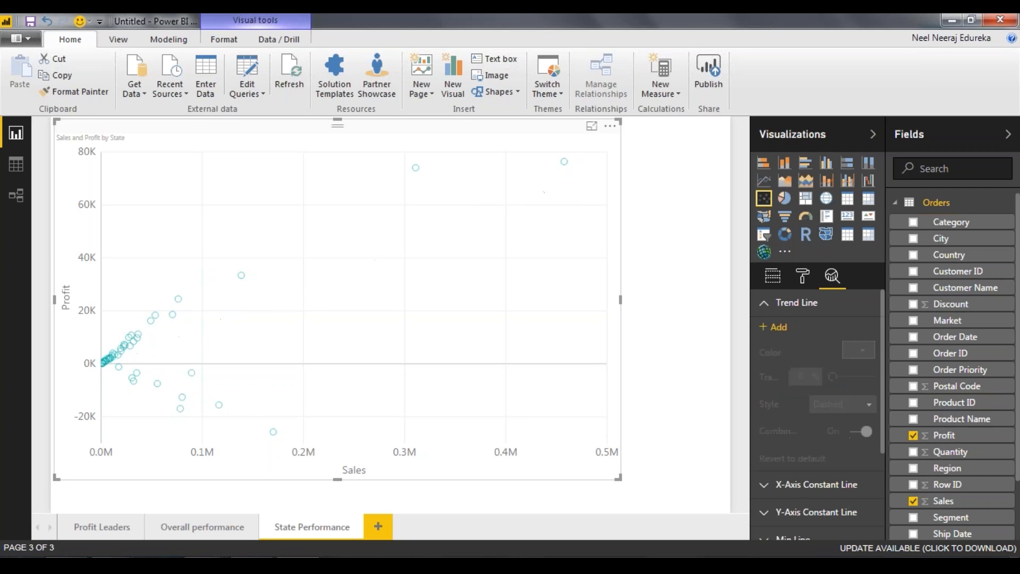
left_click(769, 307)
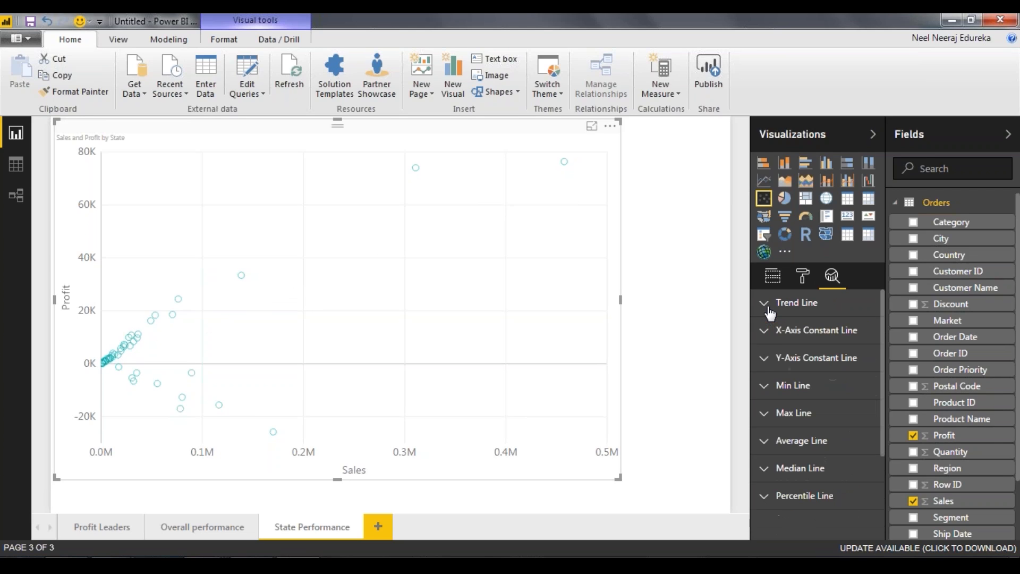
Add an X-axis constant line to the scatter chart at the value 100000.
left_click(764, 341)
left_click(773, 358)
left_click(811, 402)
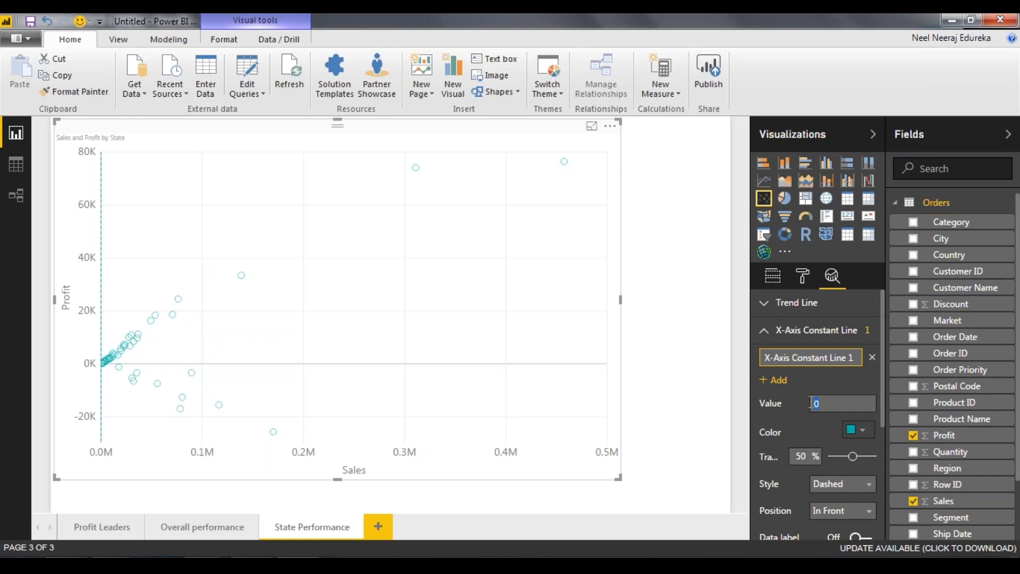
type("100000")
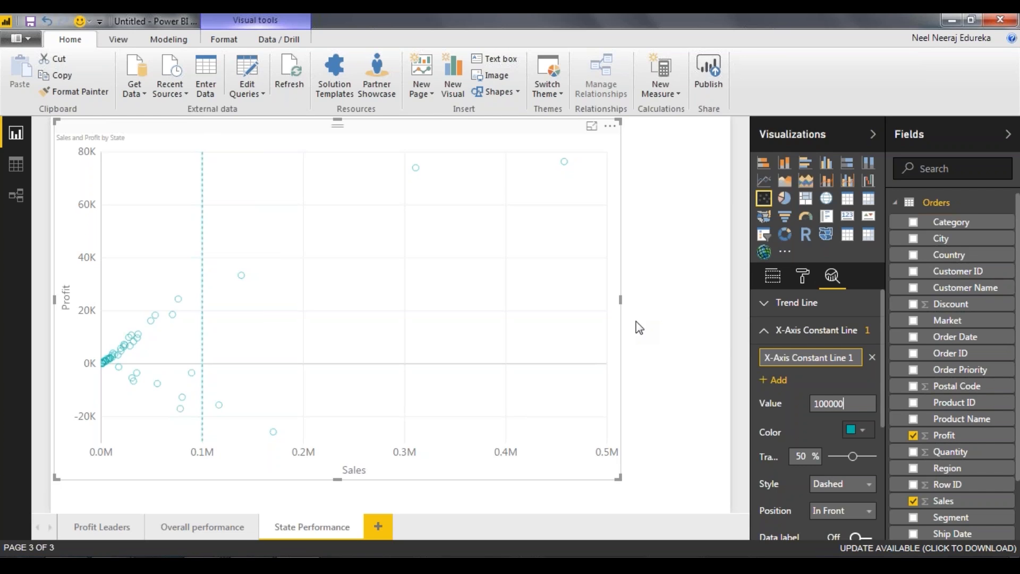
Add a Y-axis constant line to the scatter chart at the value 22000.
left_click(765, 332)
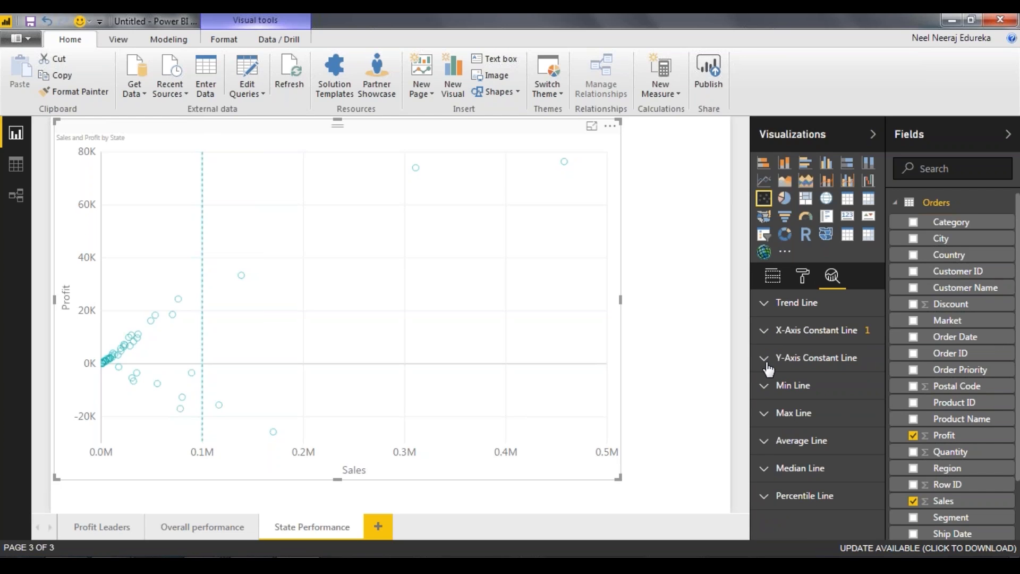
left_click(765, 361)
left_click(776, 382)
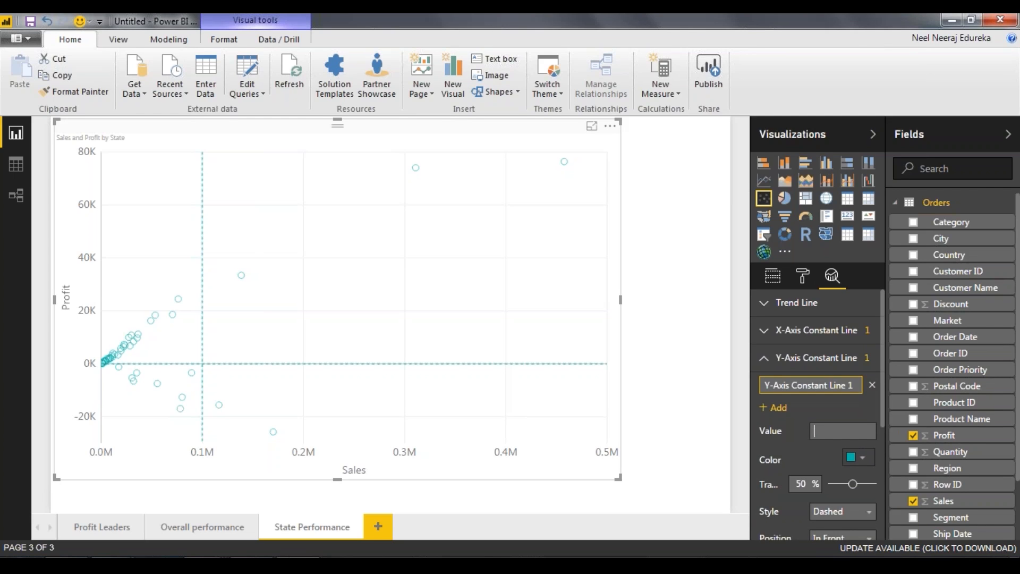
type("22000")
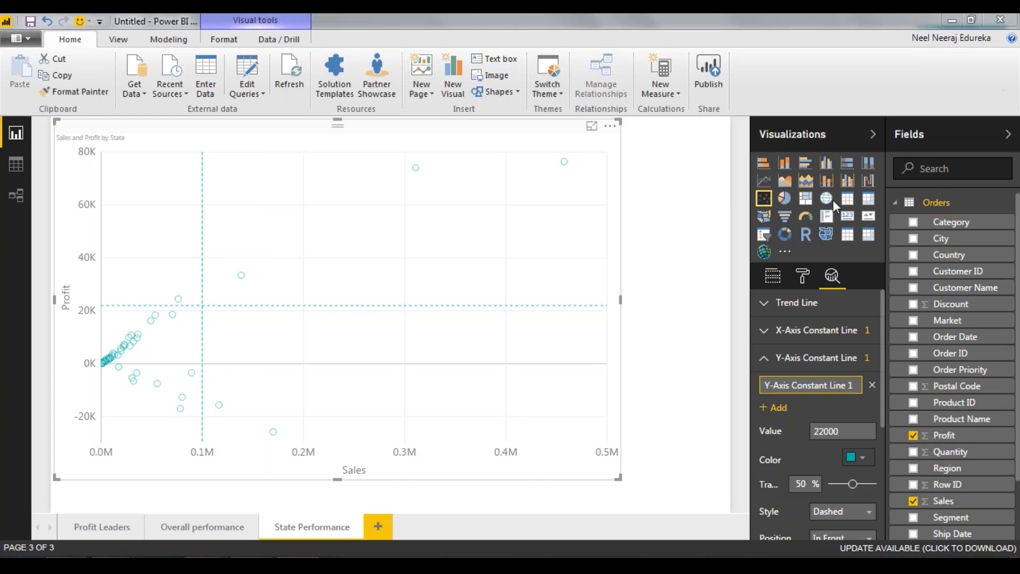
Number the scatter chart's four quadrants 1 to 4 with freehand screen annotations and clear them.
key("ctrl+2")
left_click_drag(511, 179, 513, 210)
left_click_drag(120, 198, 146, 246)
left_click_drag(451, 357, 453, 413)
mouse_move(124, 402)
left_mouse_down()
mouse_move(116, 427)
mouse_move(142, 427)
mouse_move(126, 433)
left_mouse_up()
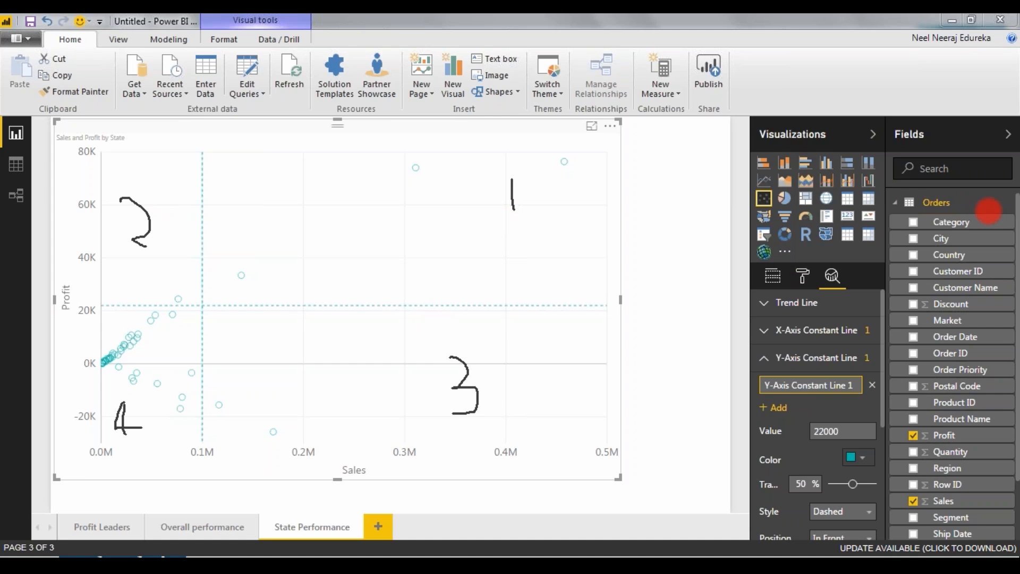
left_click(929, 311)
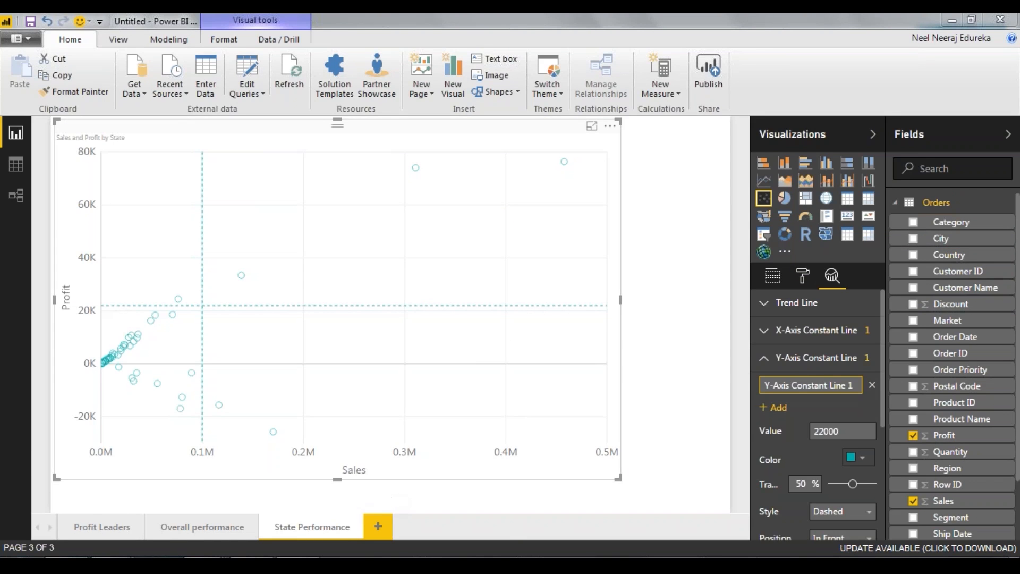
left_click(420, 510)
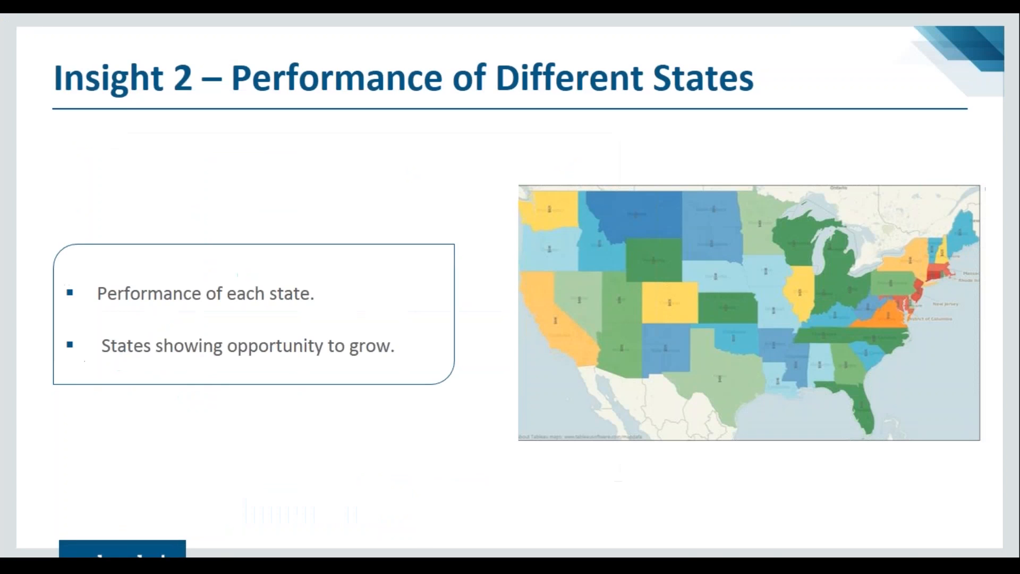
key("Right")
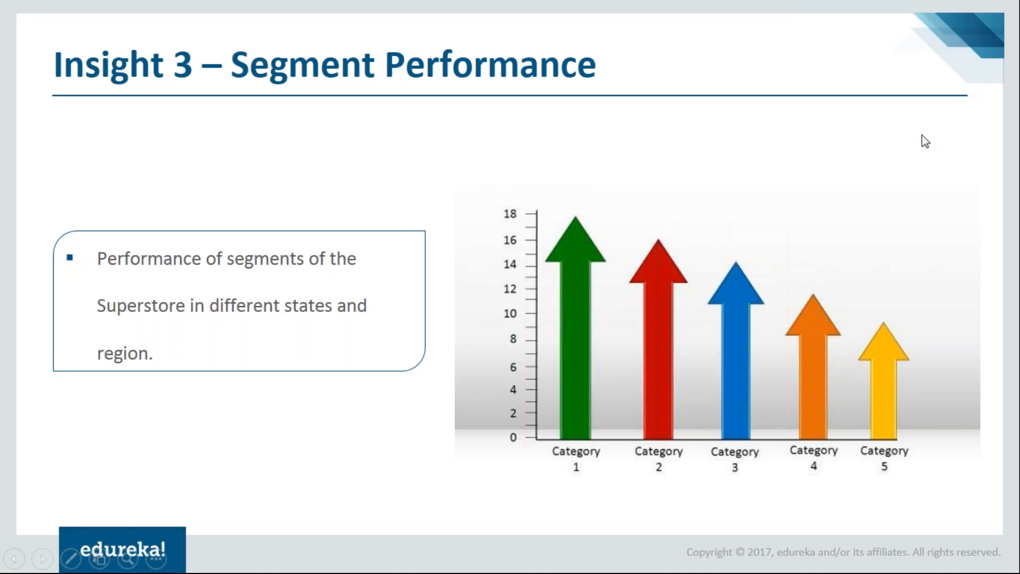
key("alt+Tab")
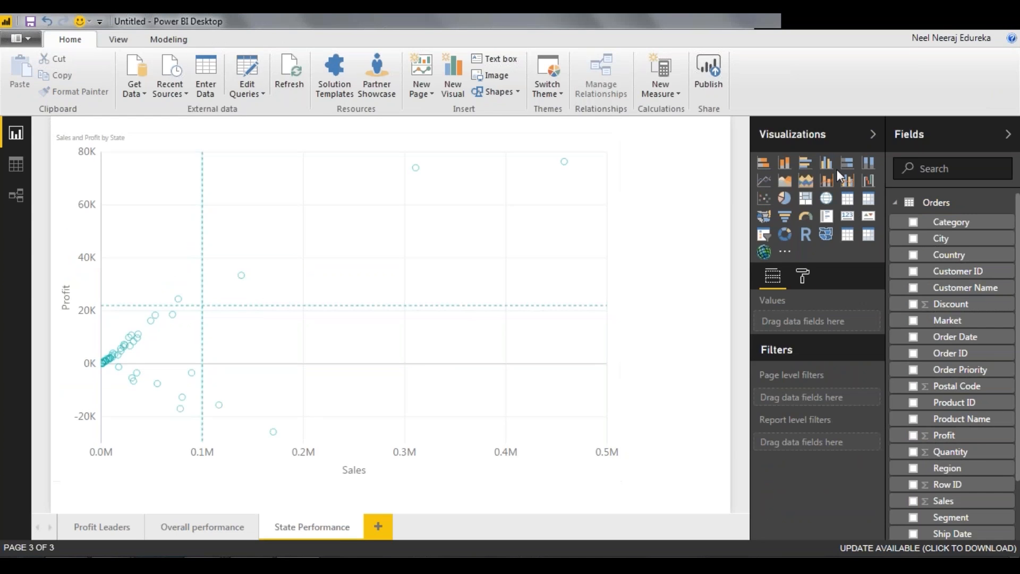
Add a new report page and place the Sub-Category field near its upper-left corner as a table.
left_click(381, 526)
left_click_drag(959, 230, 279, 218)
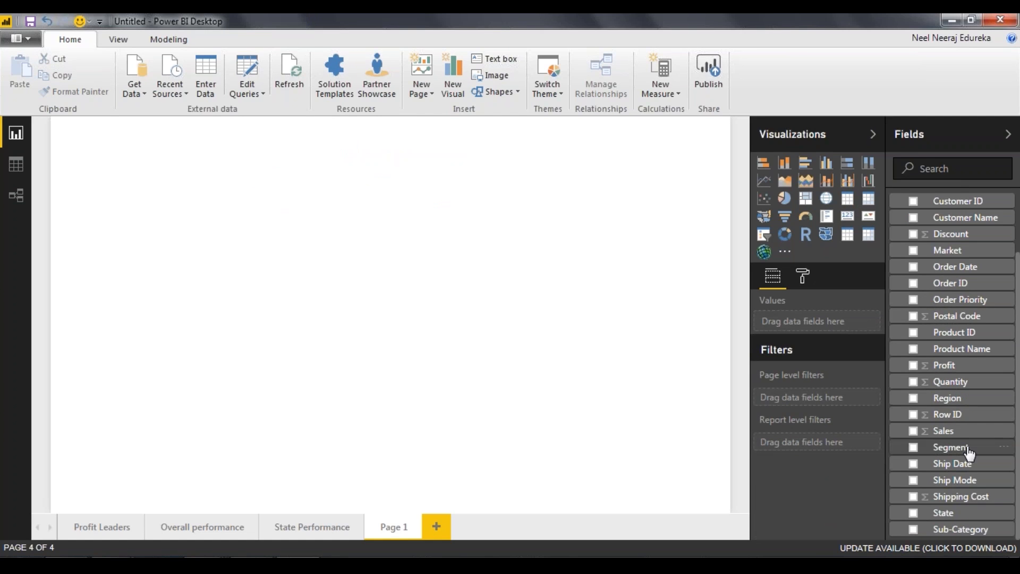
scroll(961, 321, "up", 2)
scroll(961, 321, "down", 2)
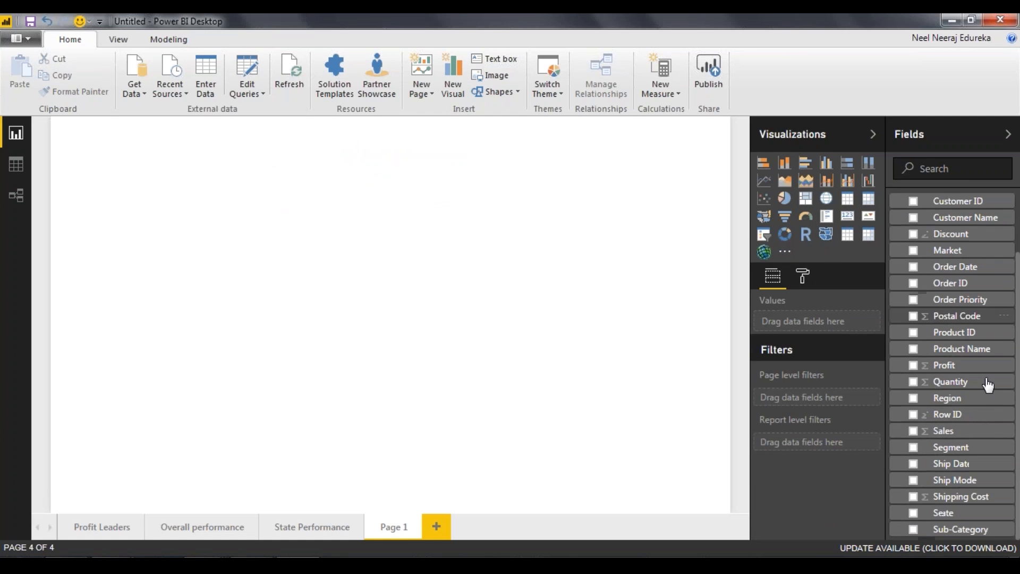
left_click_drag(972, 529, 194, 166)
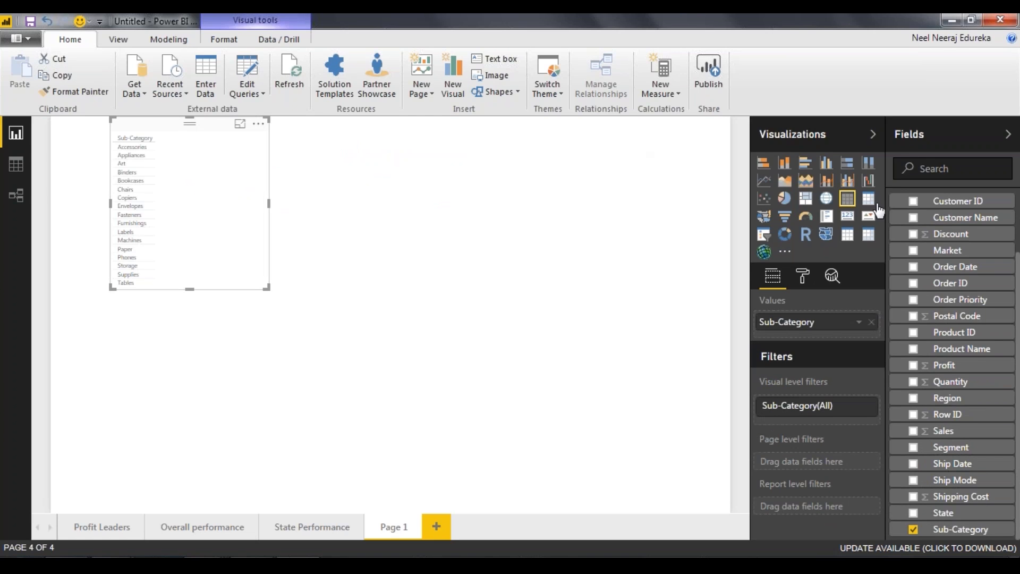
Add Sales to the Sub-Category table and convert it to a clustered bar chart about 60% of the page width.
left_click_drag(951, 432, 183, 174)
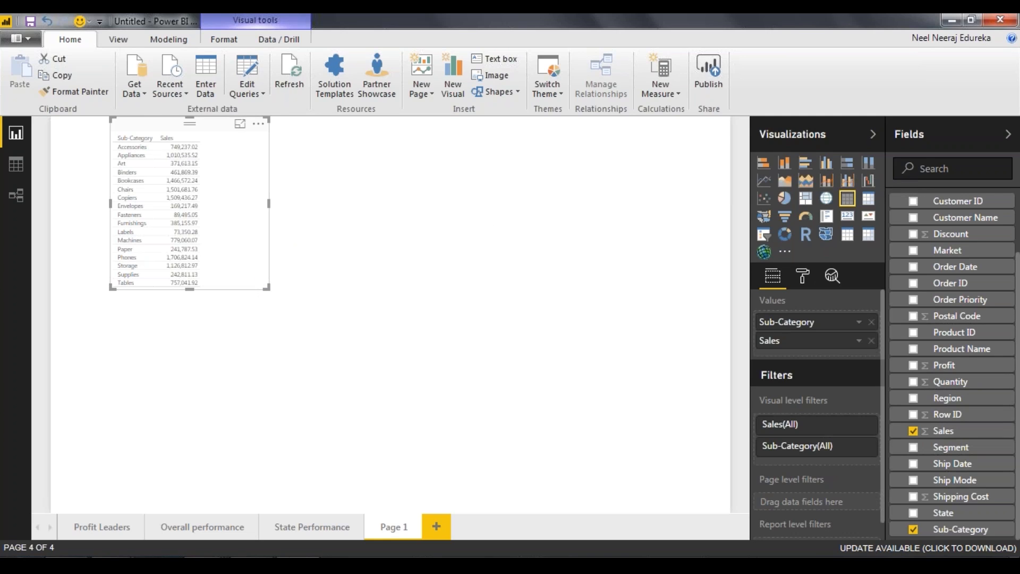
left_click(805, 162)
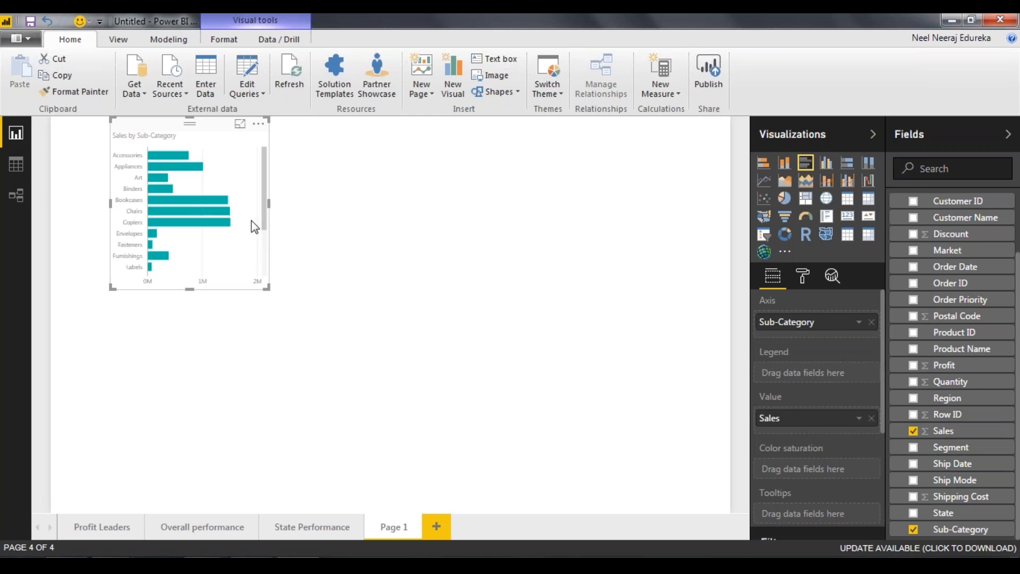
left_click_drag(267, 287, 526, 442)
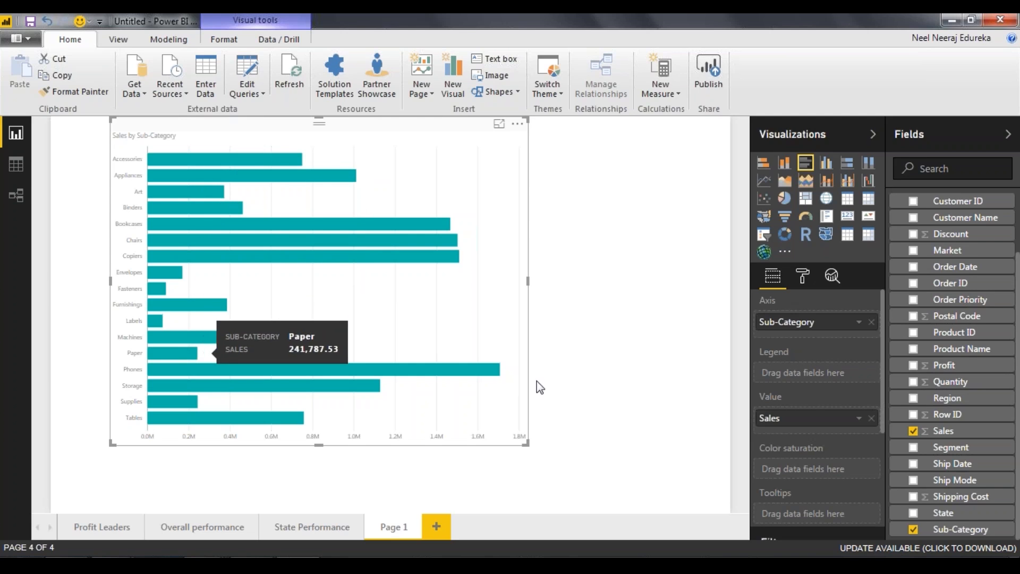
Shade the Sub-Category bars by using Profit as color saturation and turn on diverging data colors.
scroll(808, 404, "down", 2)
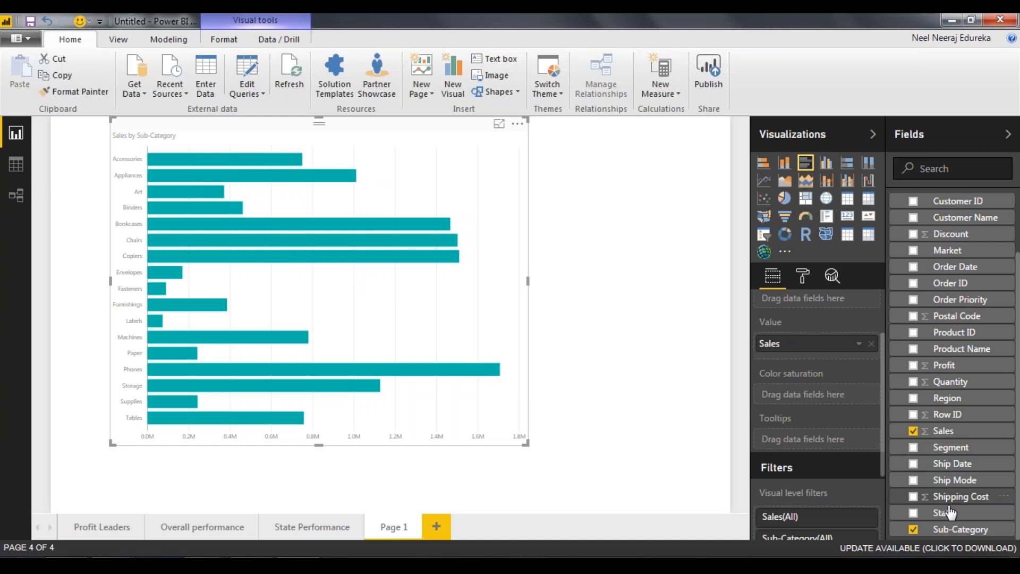
mouse_move(941, 365)
left_mouse_down()
mouse_move(821, 404)
mouse_move(803, 425)
mouse_move(805, 395)
mouse_move(813, 397)
left_mouse_up()
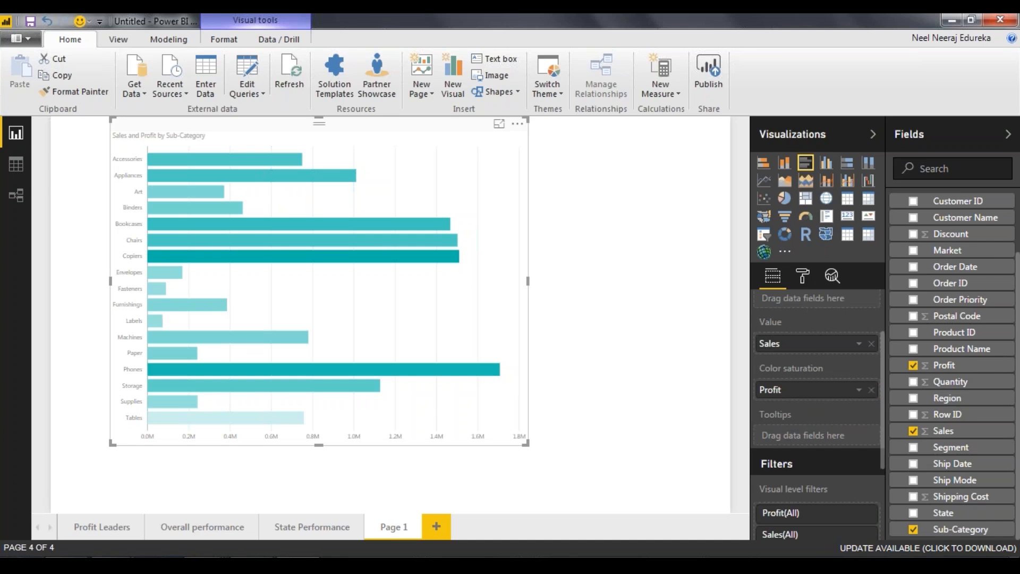
left_click(802, 276)
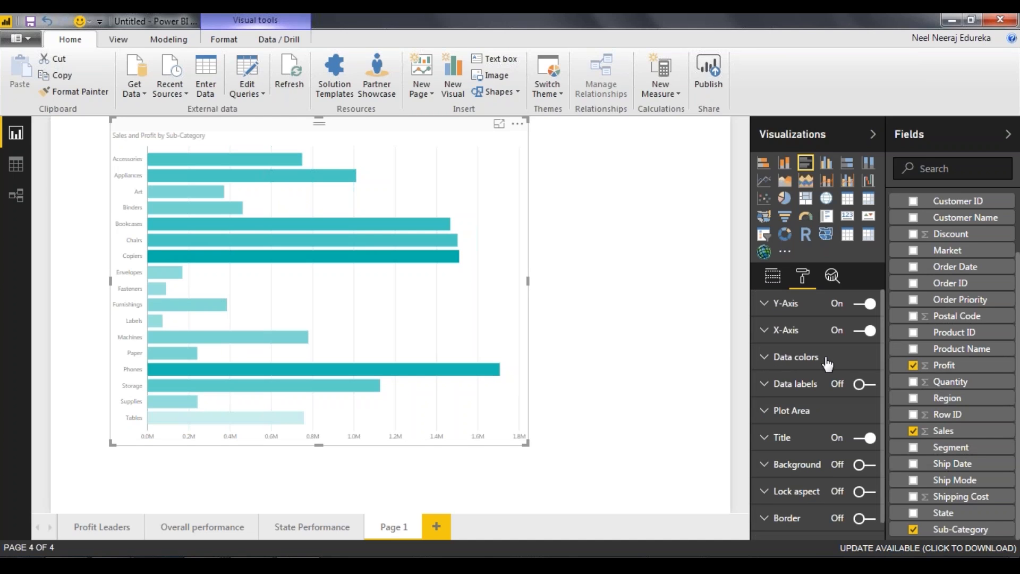
left_click(827, 363)
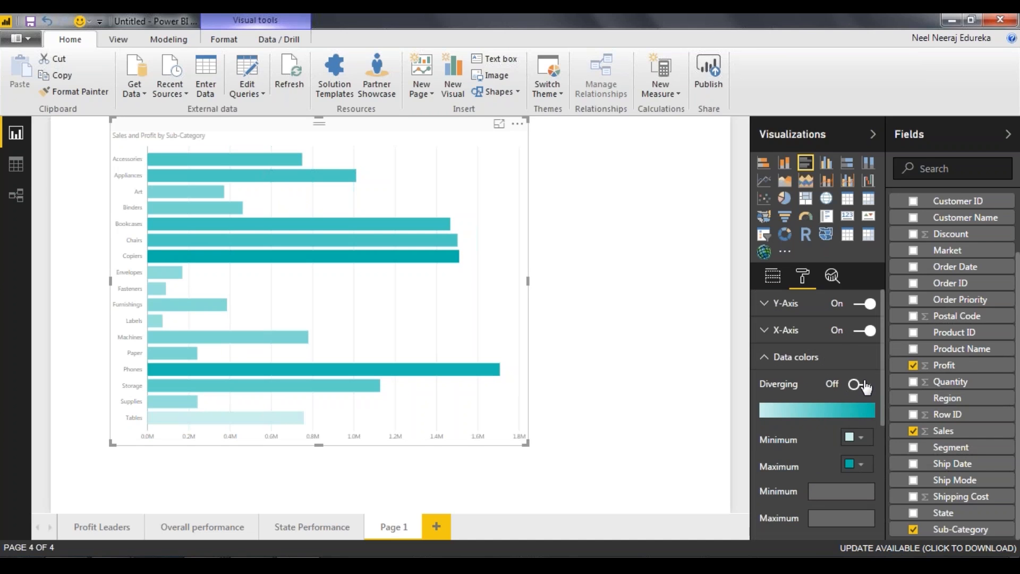
left_click(857, 384)
Set the diverging colors to light teal for minimum, medium teal for center and darkest teal for maximum.
left_click(855, 437)
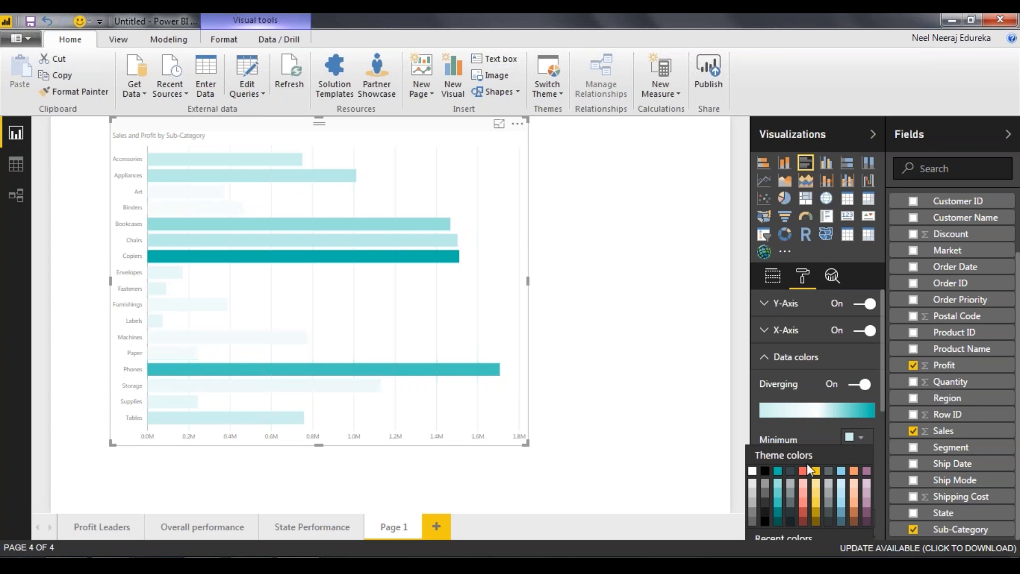
left_click(778, 483)
left_click(857, 465)
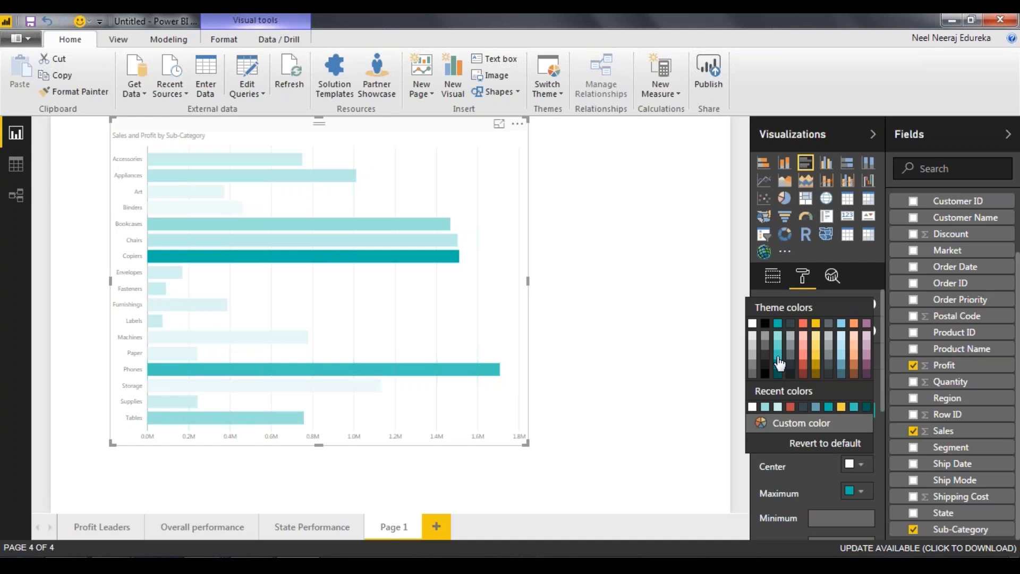
left_click(780, 366)
left_click(856, 490)
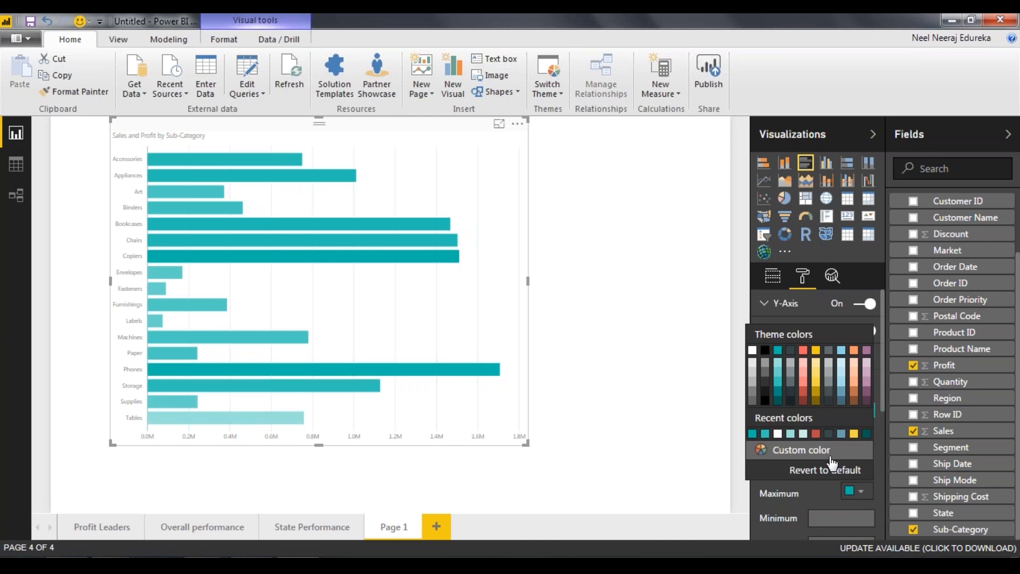
left_click(783, 406)
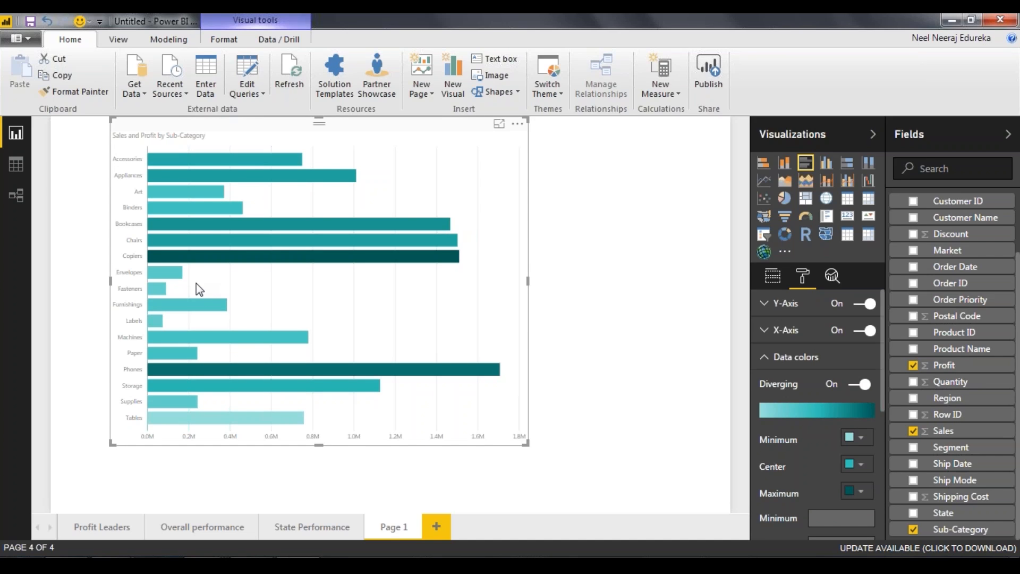
Check the Phones and Copiers bars and rename the page to Segment Performance.
mouse_move(456, 371)
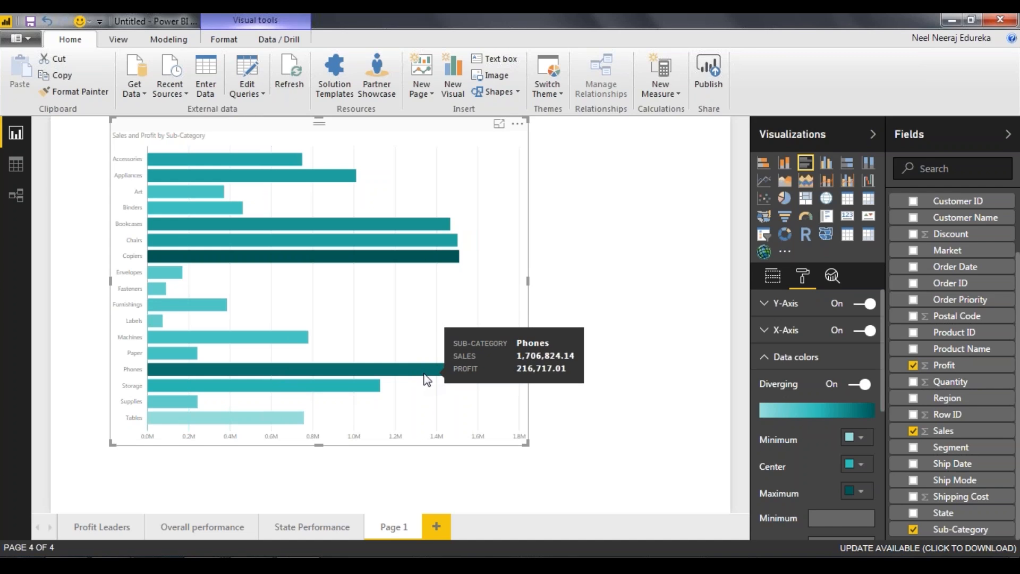
mouse_move(420, 261)
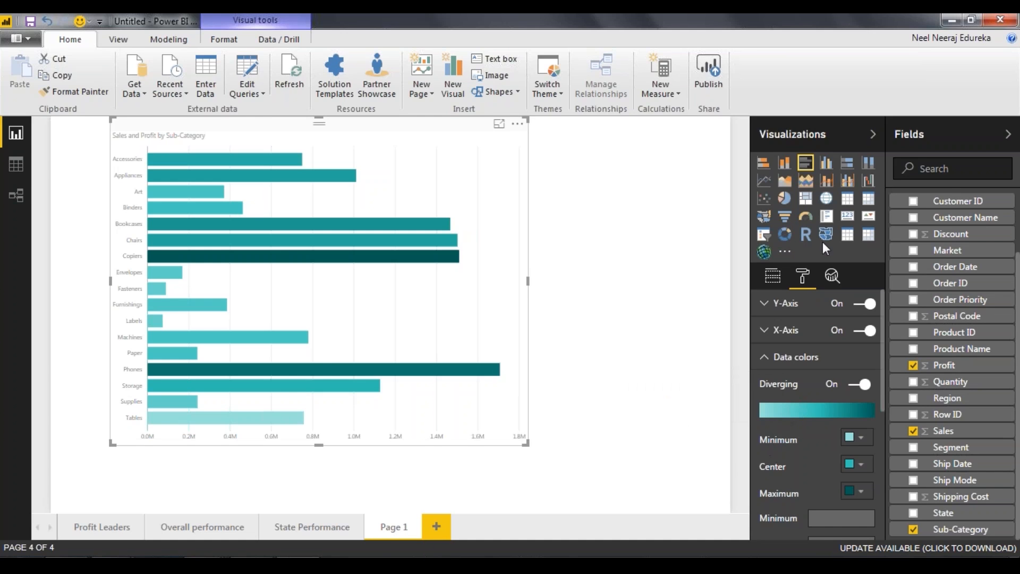
double_click(396, 527)
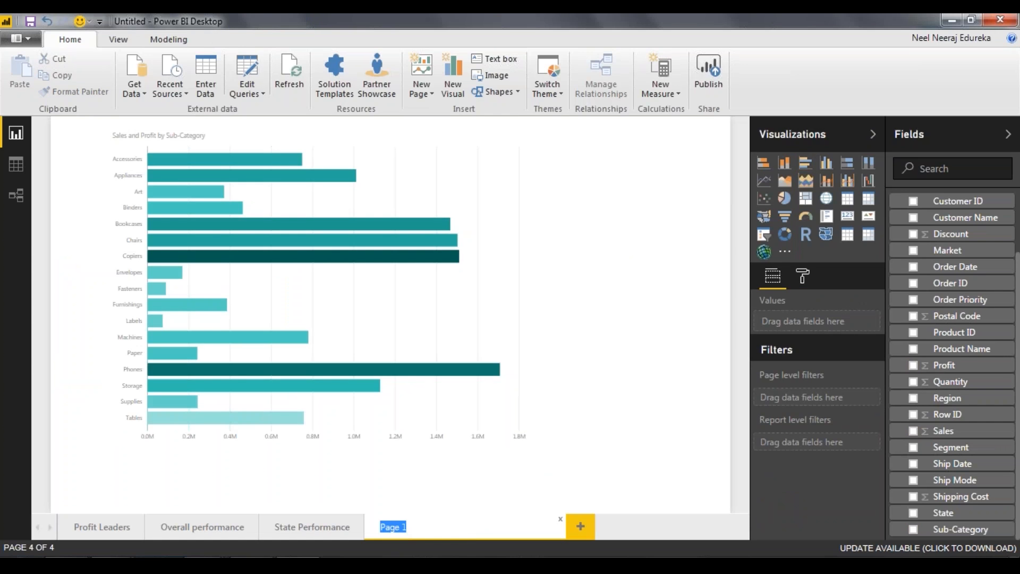
type("Segment Performance")
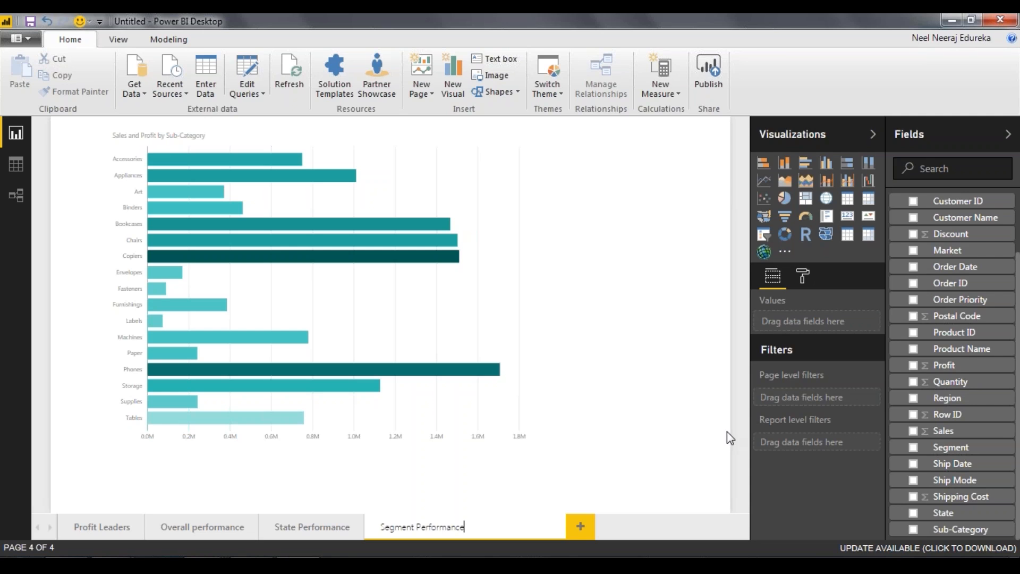
Switch to the slideshow, view the Insight 4 – Revenue Generation slide, and return to Power BI Desktop.
key("alt+Tab")
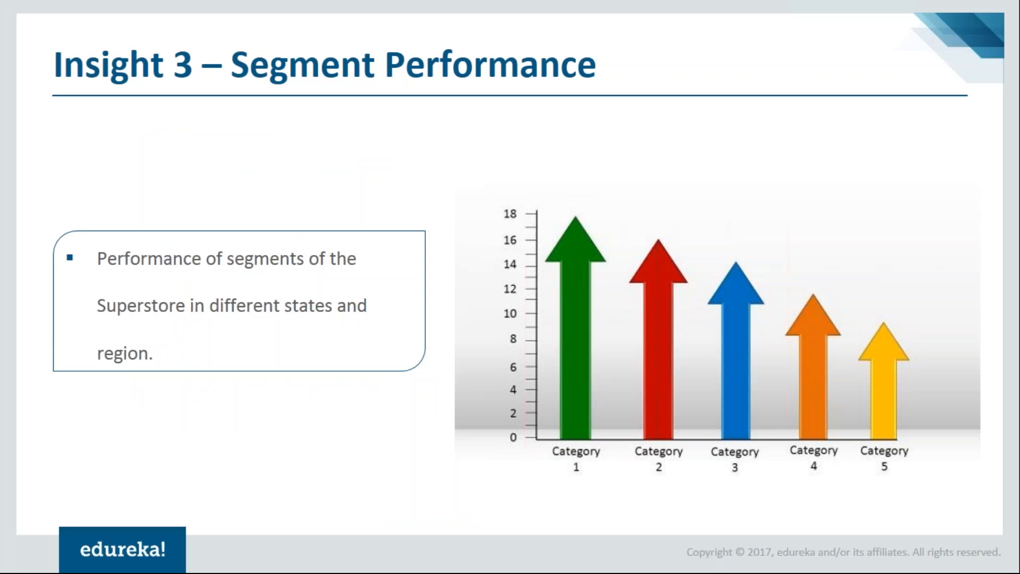
key("Right")
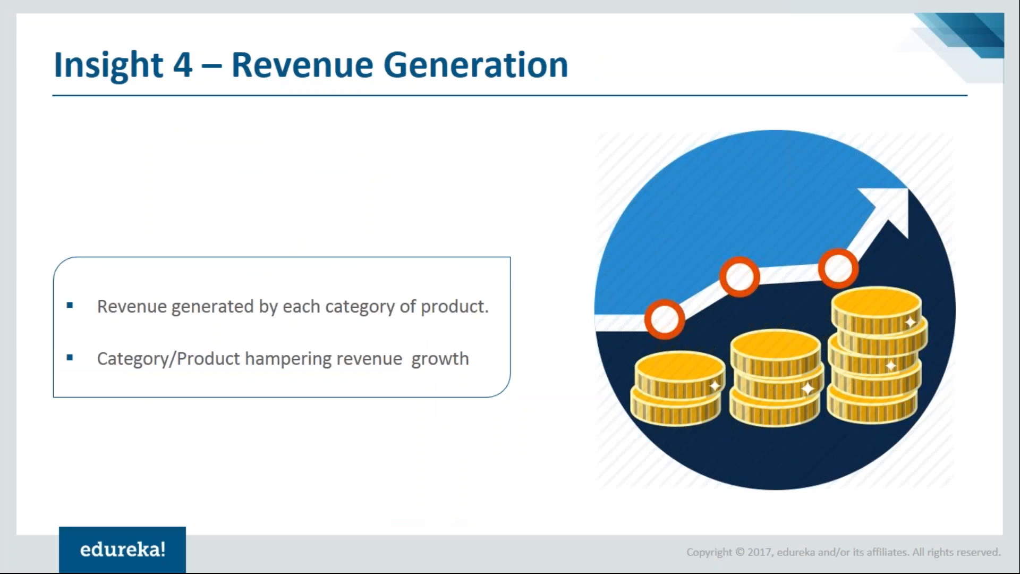
key("alt+Tab")
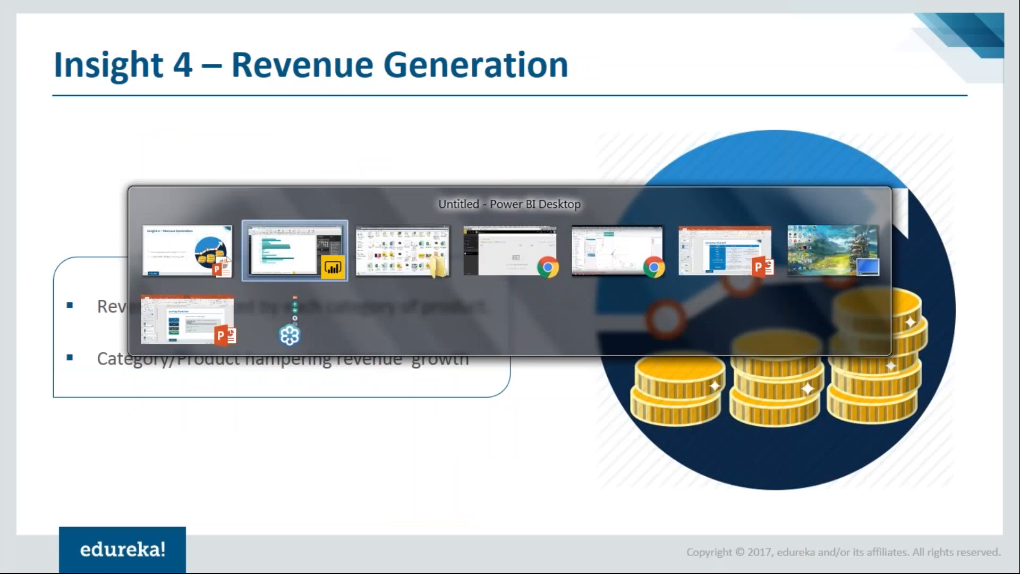
Add a new report page after Segment Performance and name it Revenue Generated.
left_click(499, 527)
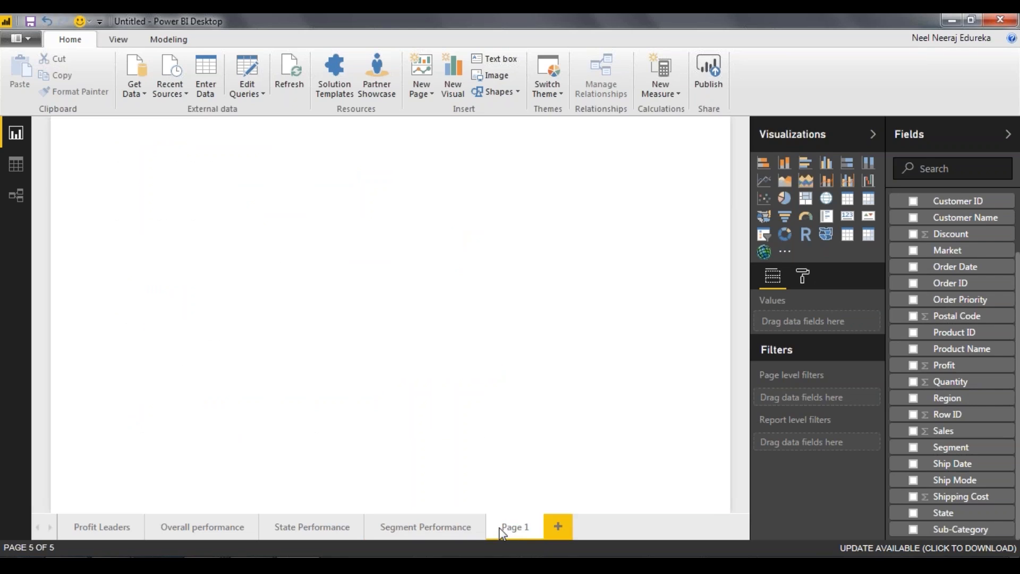
double_click(513, 526)
key("BackSpace")
type("Reven")
type("ue Ge")
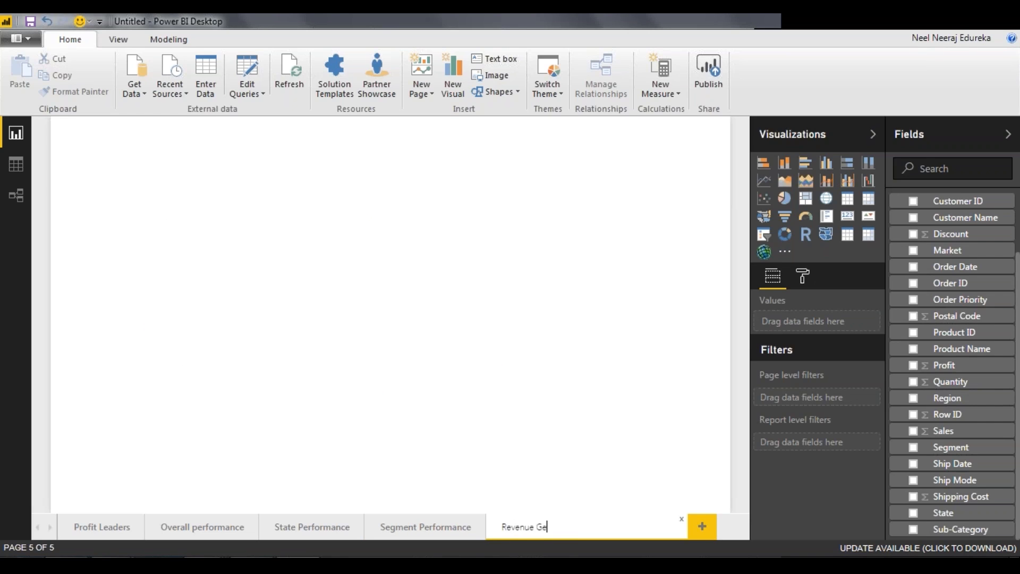
type("nerated")
left_click(605, 341)
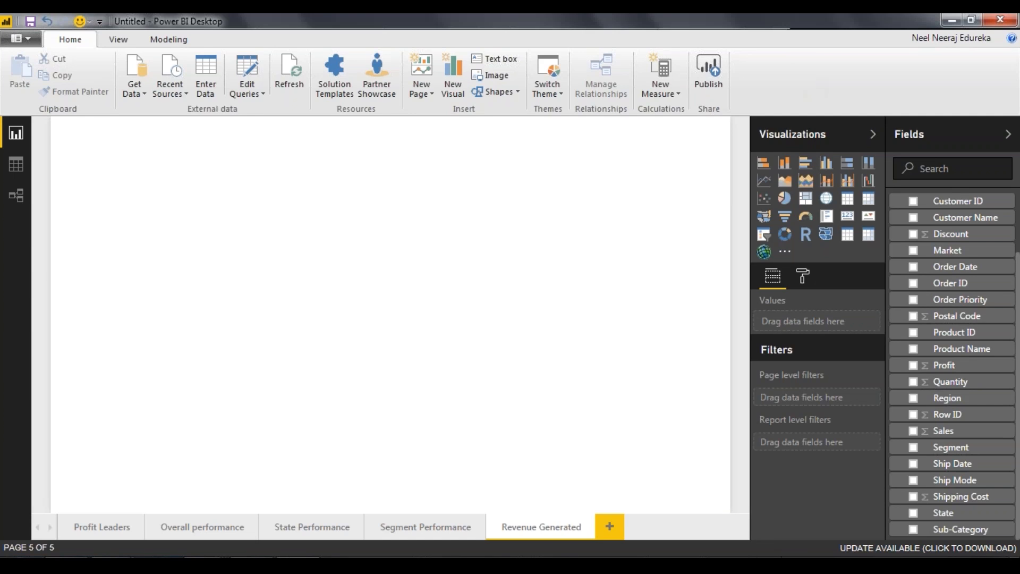
Place Category on the page as a table and add Sales and Profit to it.
scroll(937, 284, "up", 3)
left_click_drag(934, 226, 370, 213)
scroll(951, 316, "down", 3)
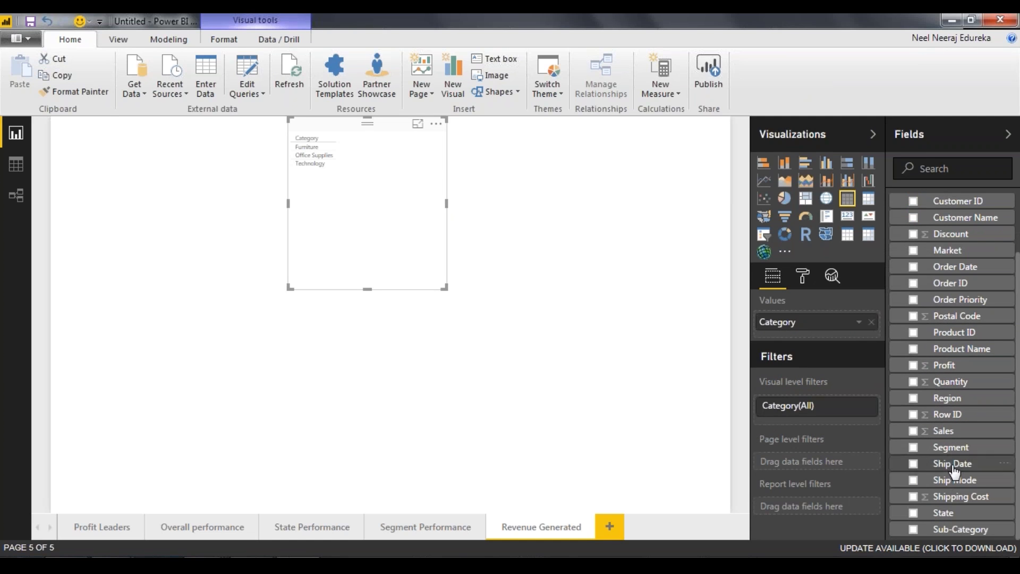
left_click(944, 431)
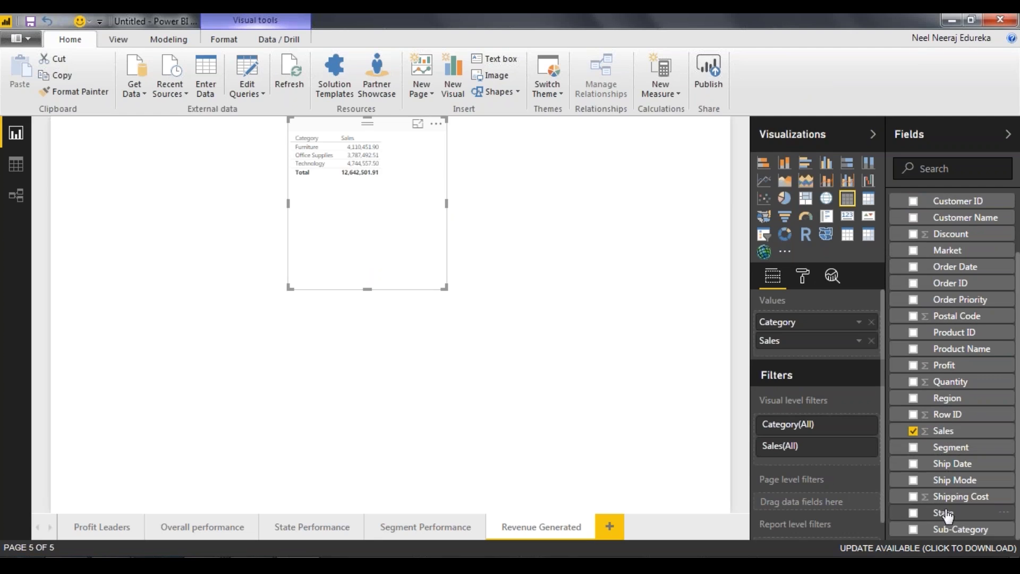
left_click(913, 366)
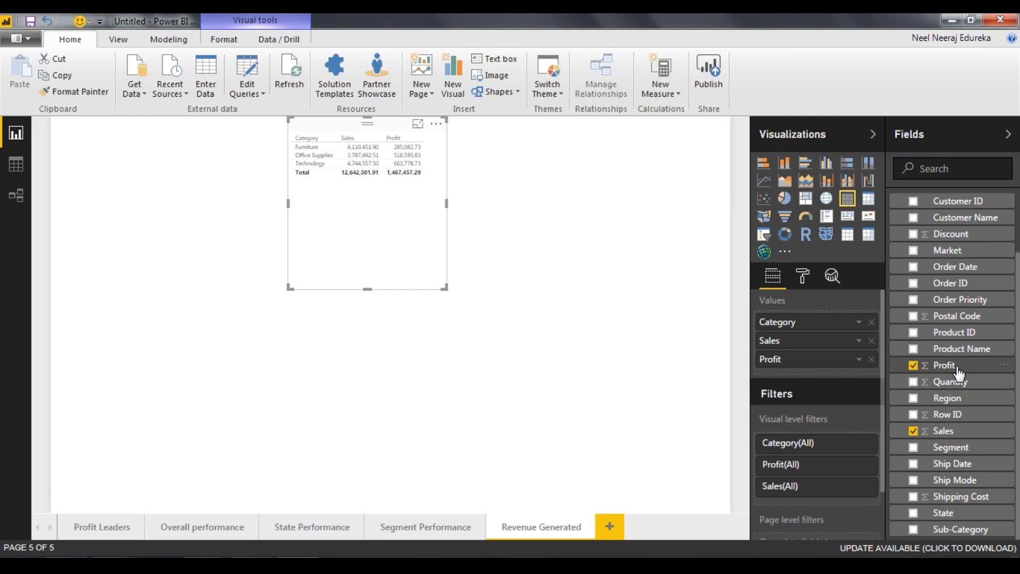
Add Order Date to the Category table and keep only its Year level.
left_click_drag(951, 267, 367, 235)
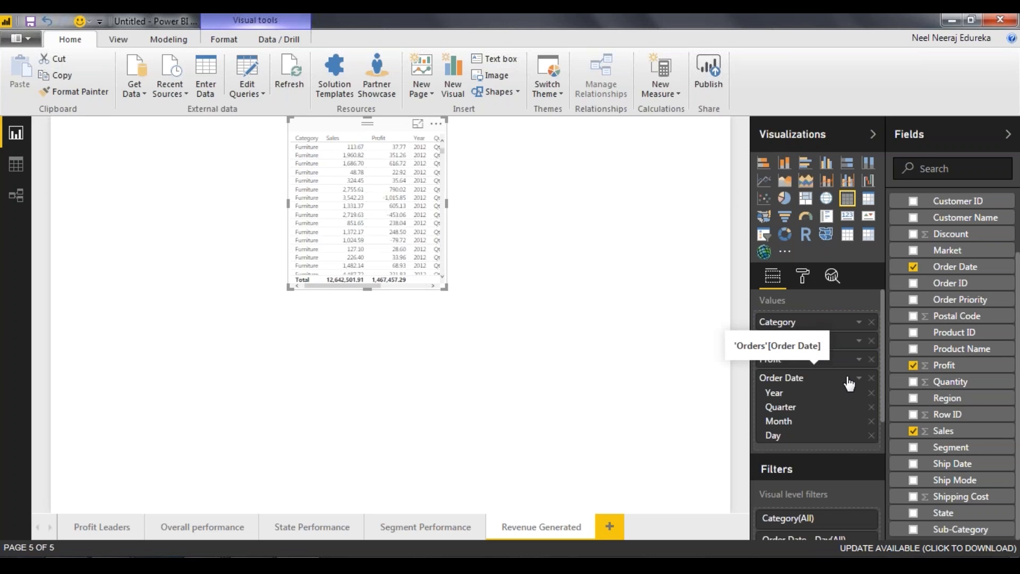
left_click(872, 406)
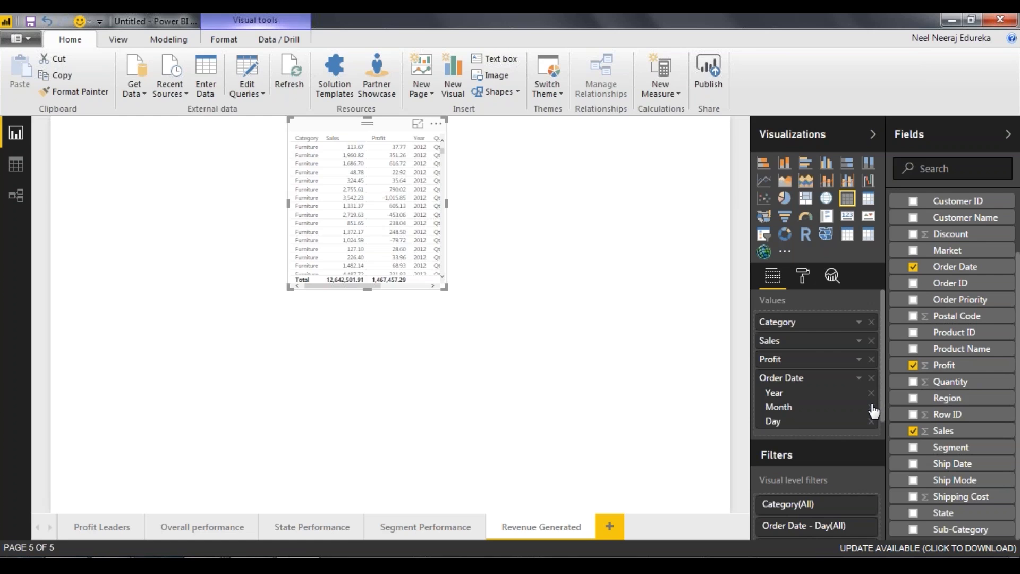
left_click(872, 407)
left_click(871, 407)
Shift the table toward the page's left edge, widened to about a third of the page, and convert it to a line chart.
left_click_drag(340, 127, 241, 136)
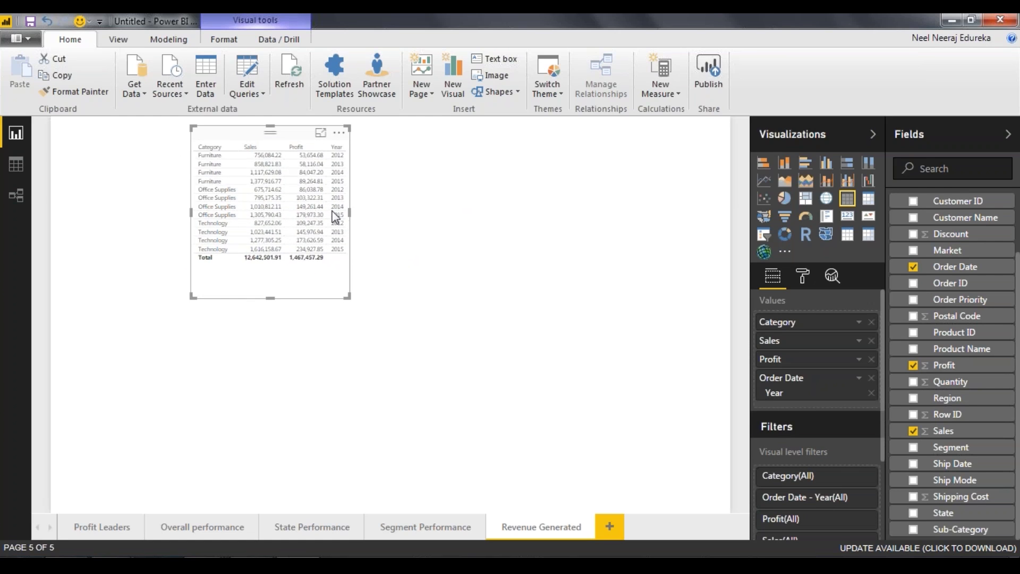
left_click_drag(350, 210, 413, 213)
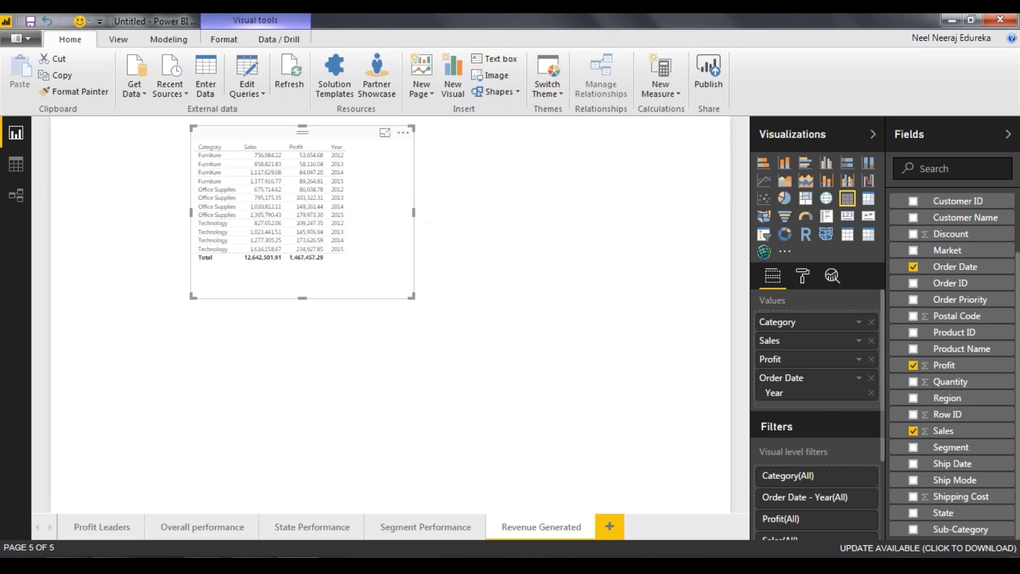
left_click(763, 182)
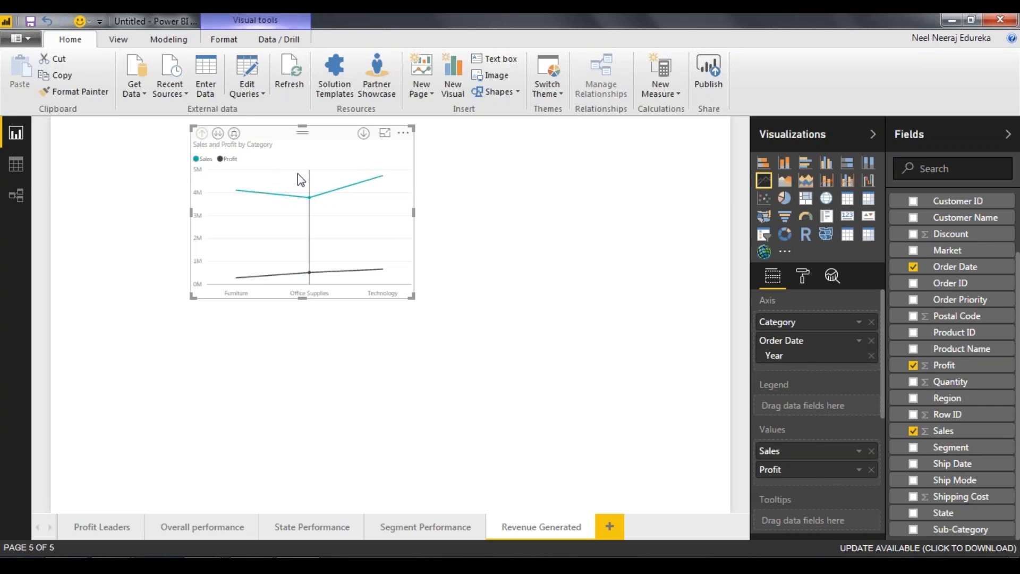
Examine Sales and Profit in the line chart in focus mode, comparing the Category and Year drill levels.
mouse_move(237, 198)
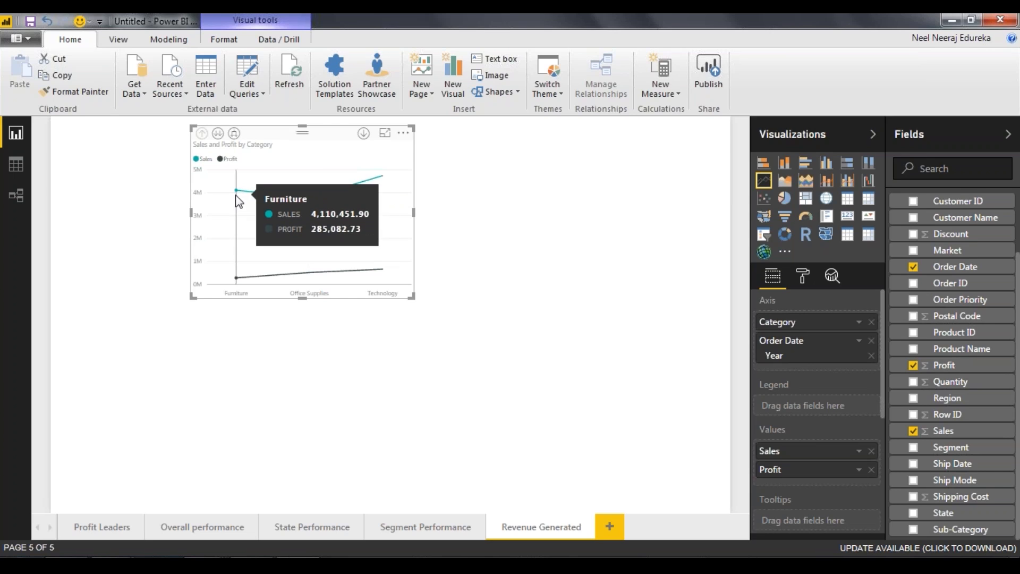
mouse_move(359, 214)
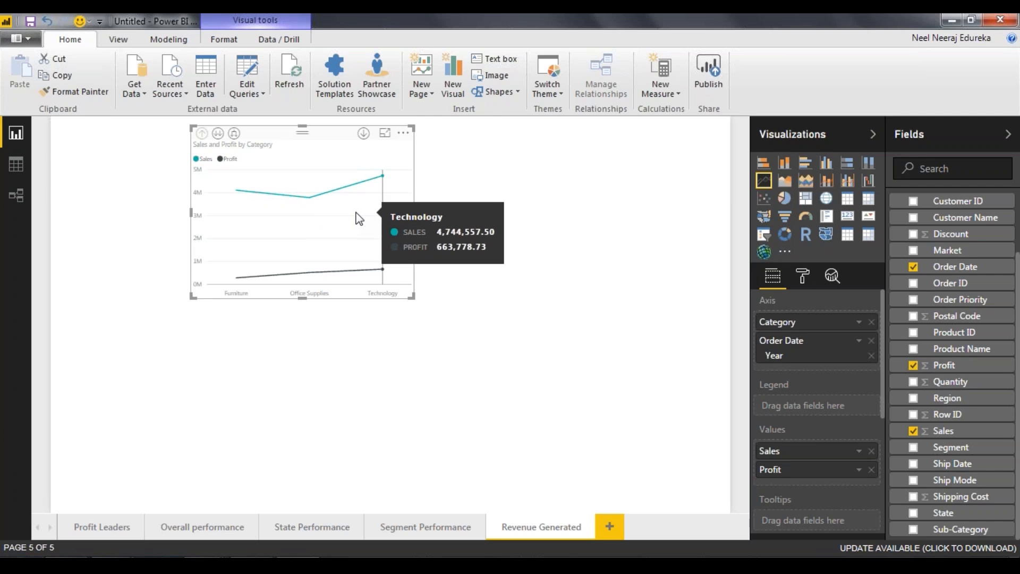
mouse_move(299, 226)
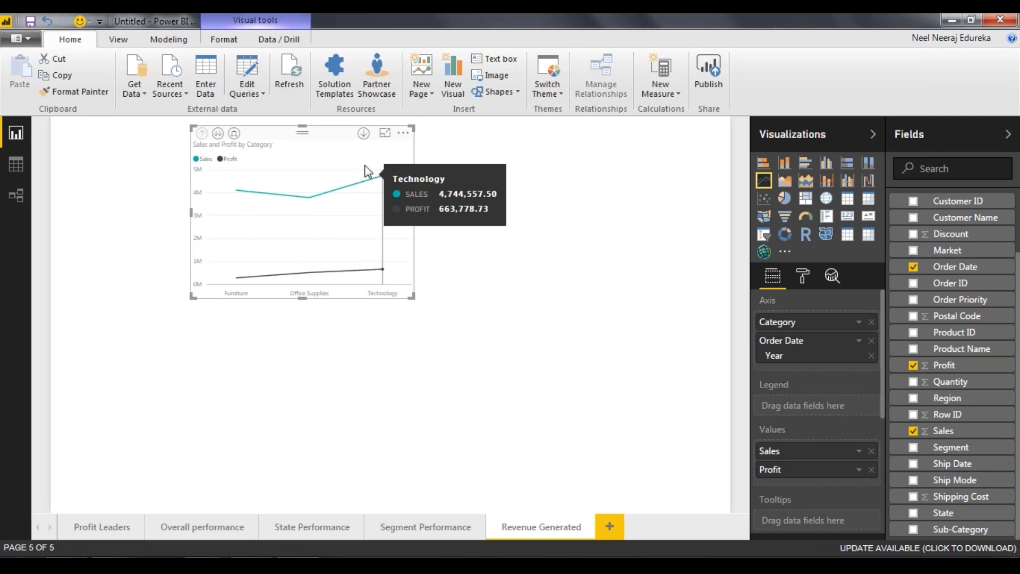
left_click(385, 132)
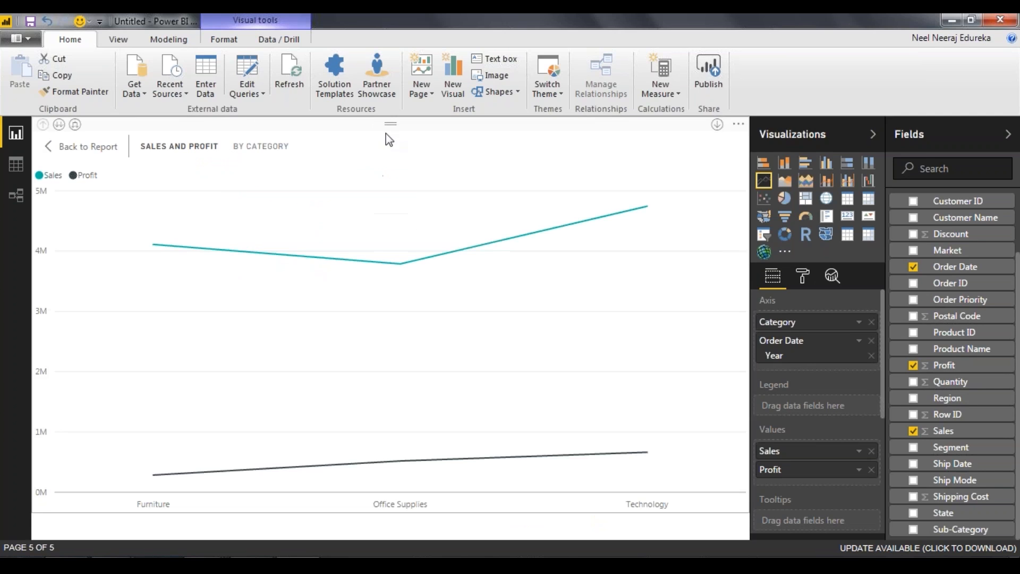
left_click(58, 125)
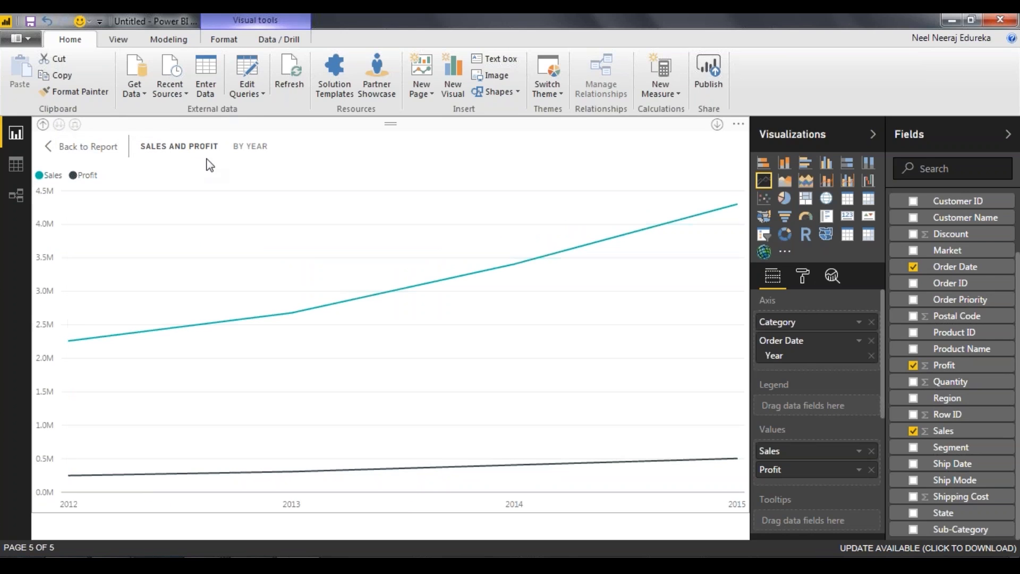
mouse_move(72, 323)
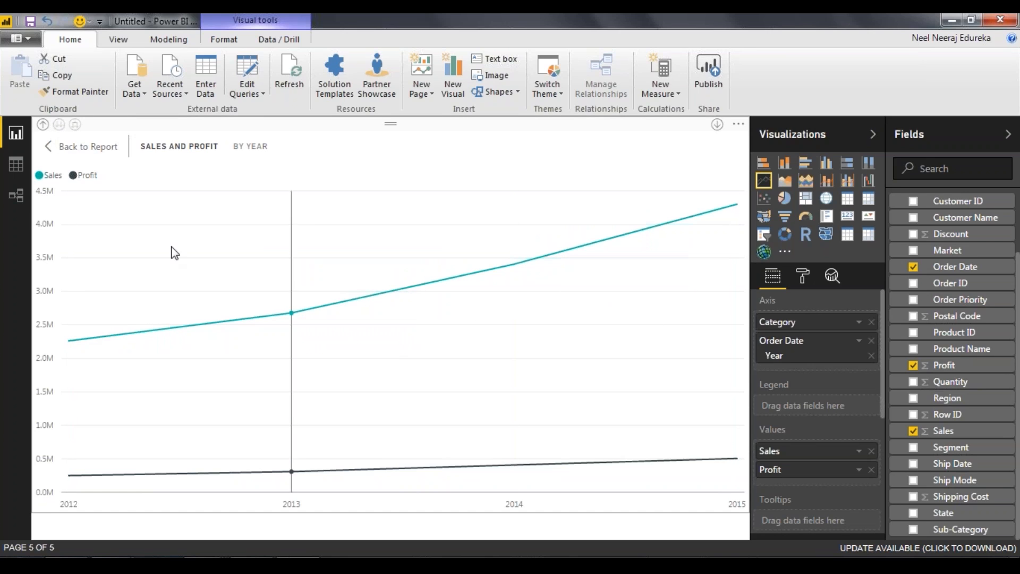
left_click(43, 126)
mouse_move(145, 237)
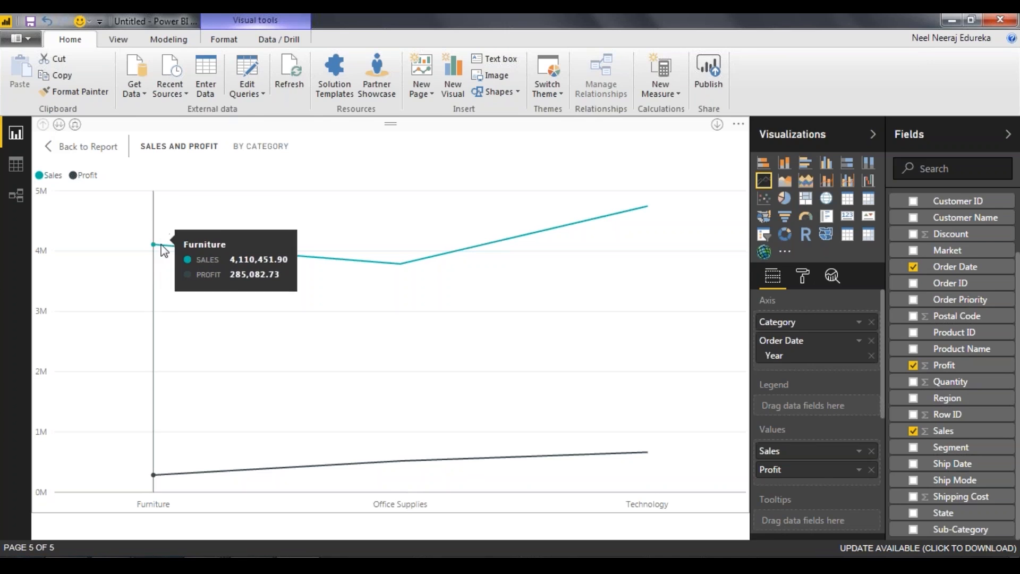
mouse_move(653, 252)
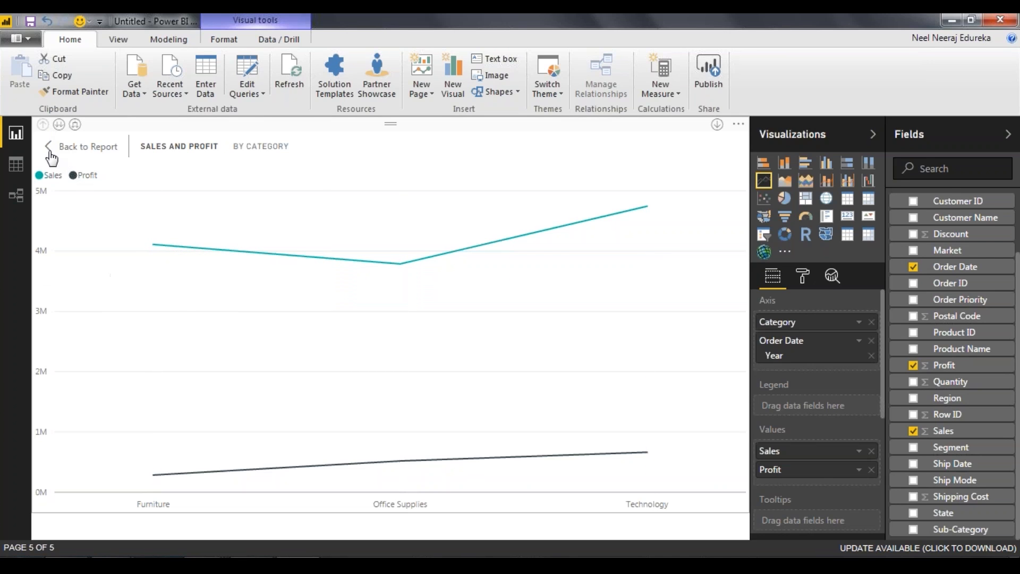
Put Order Date's Year first on the line chart's axis and remove Category from the axis.
left_click_drag(830, 325, 829, 406)
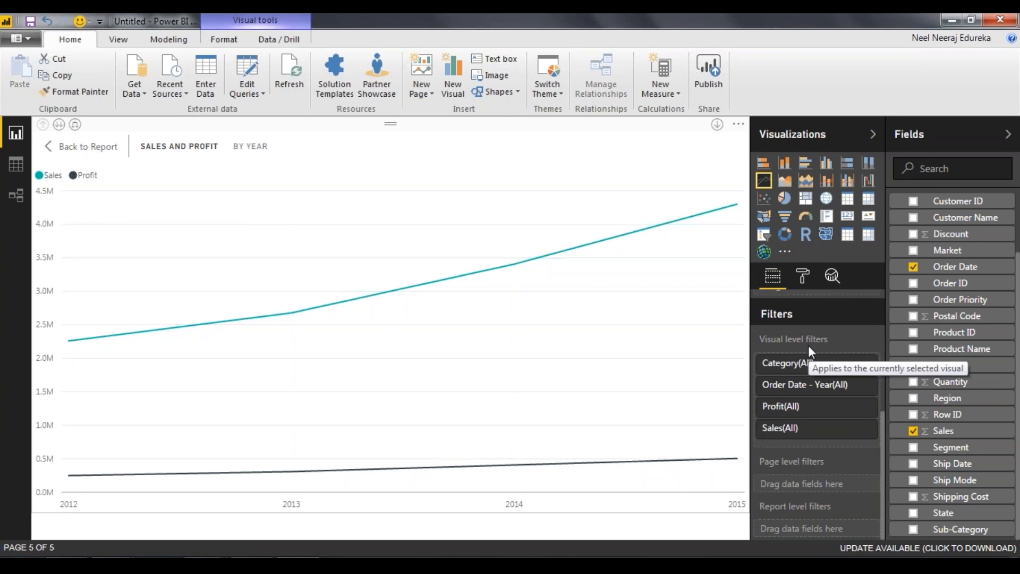
scroll(811, 351, "up", 5)
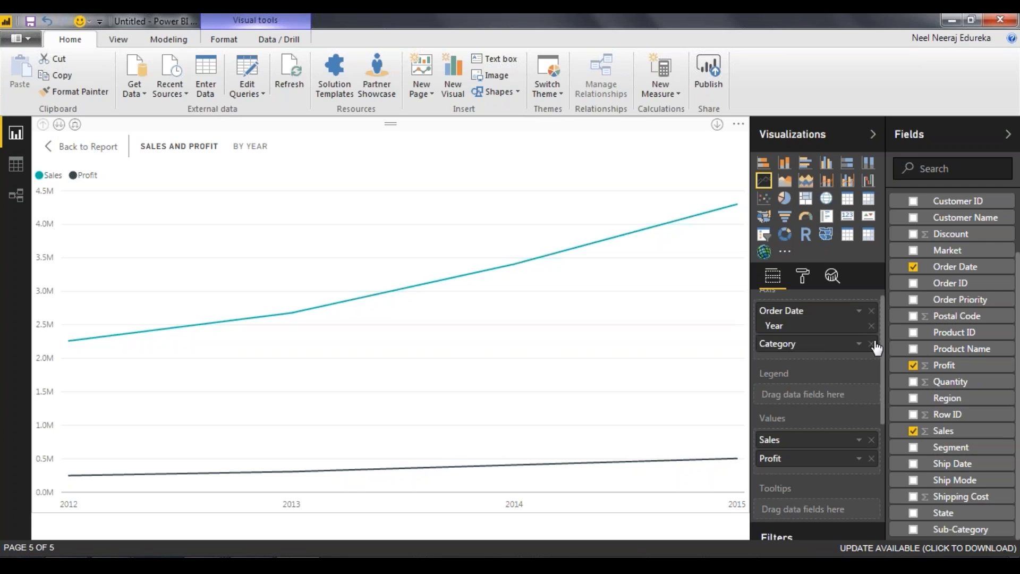
left_click(871, 343)
scroll(848, 357, "down", 5)
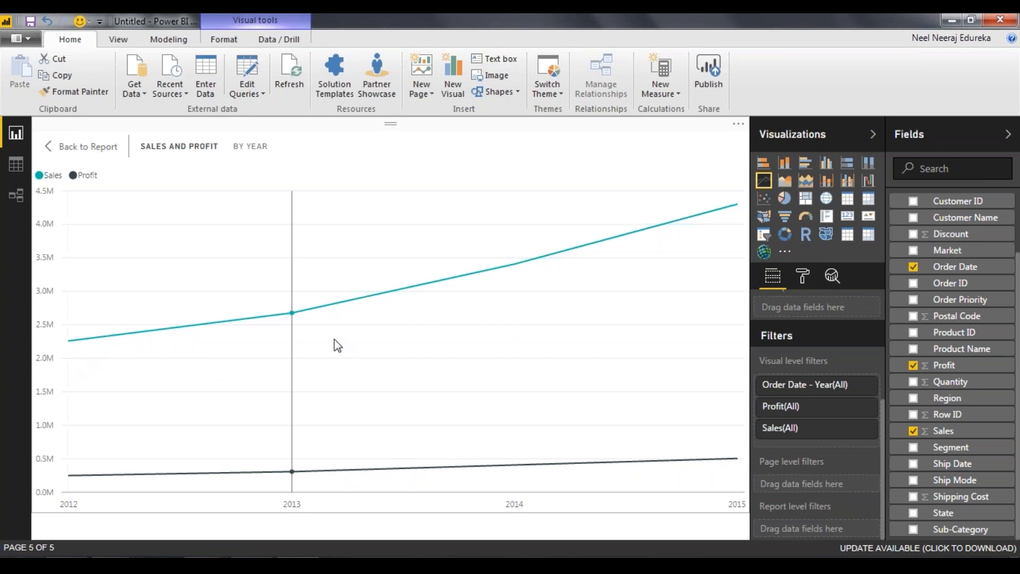
mouse_move(337, 345)
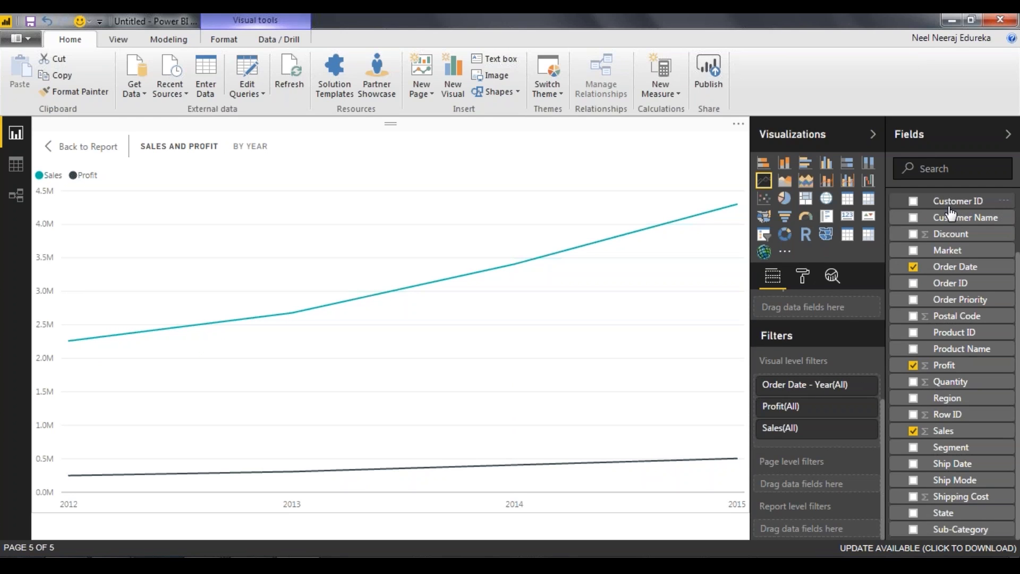
Add Category to the line chart's visual level filters with basic filtering.
scroll(933, 248, "up", 2)
left_click_drag(940, 222, 810, 449)
scroll(804, 490, "down", 3)
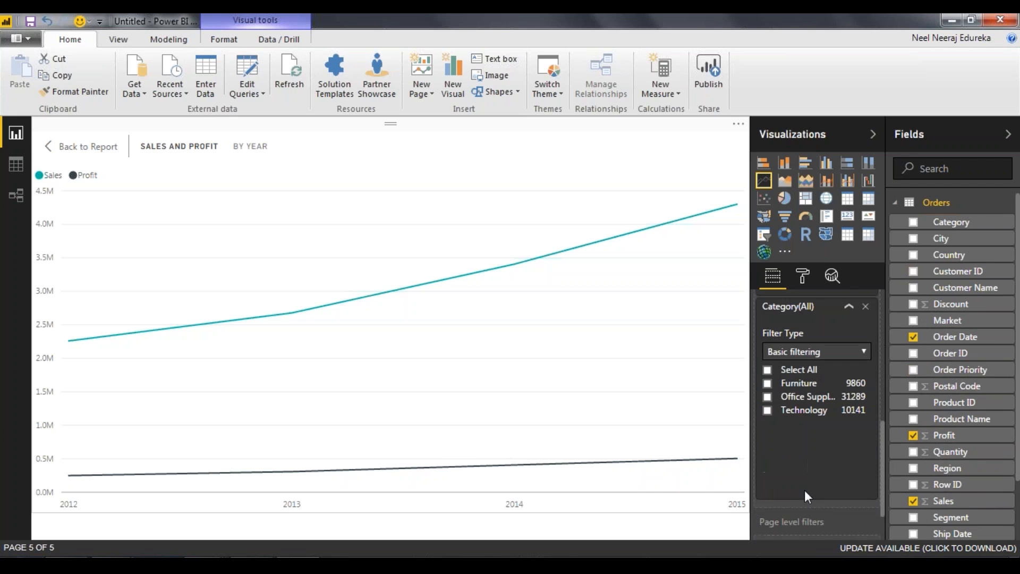
Compare yearly Sales and Profit for Furniture, Office Supplies and both using the Category filter, and clear the selection.
left_click(767, 377)
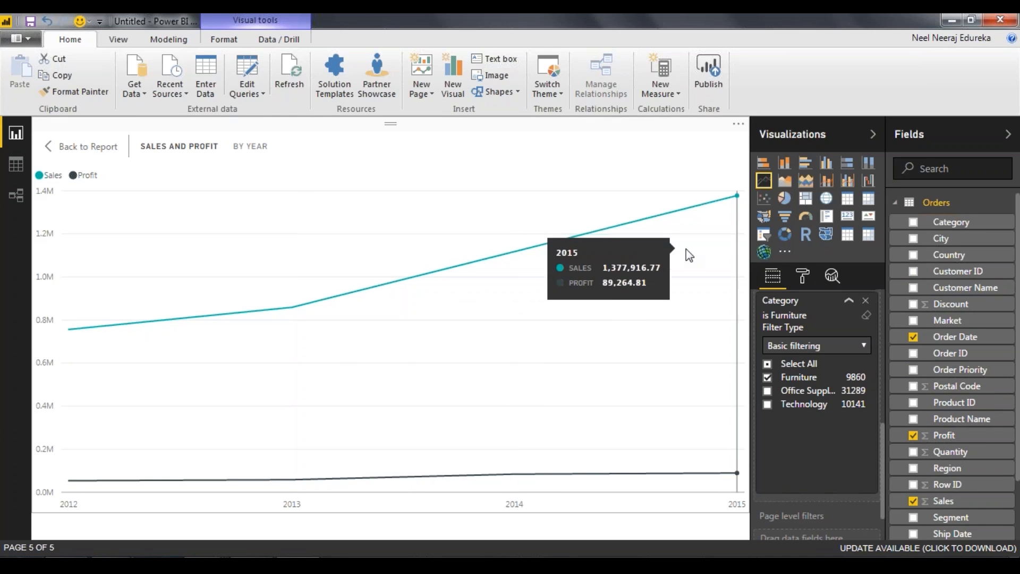
left_click(767, 377)
left_click(767, 391)
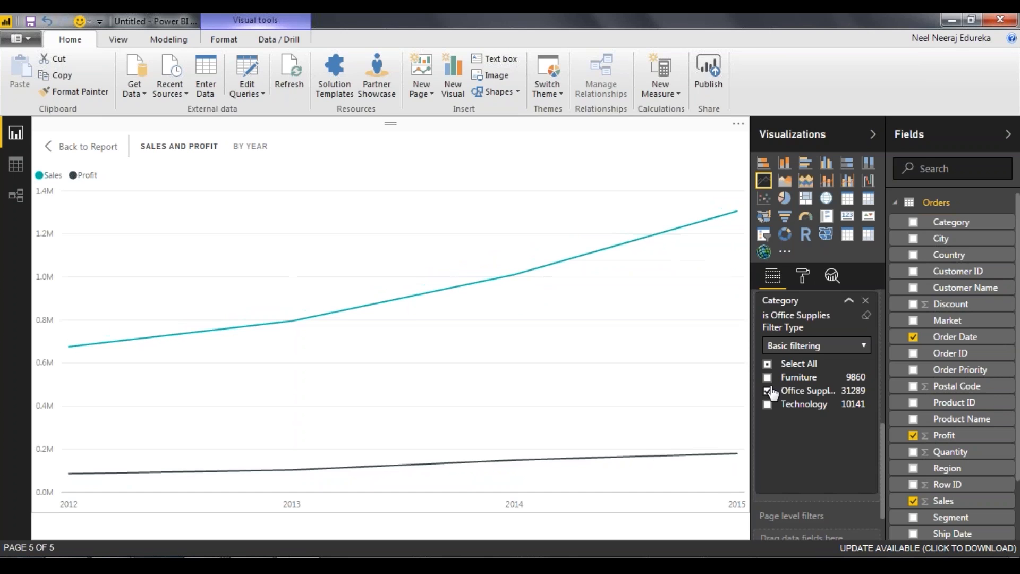
left_click(767, 378)
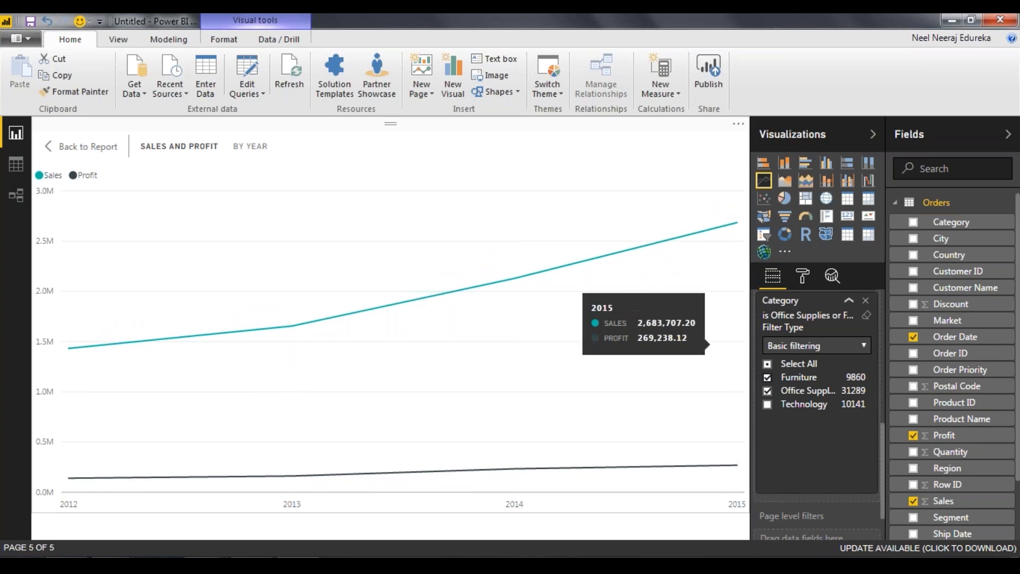
left_click(768, 378)
left_click(768, 389)
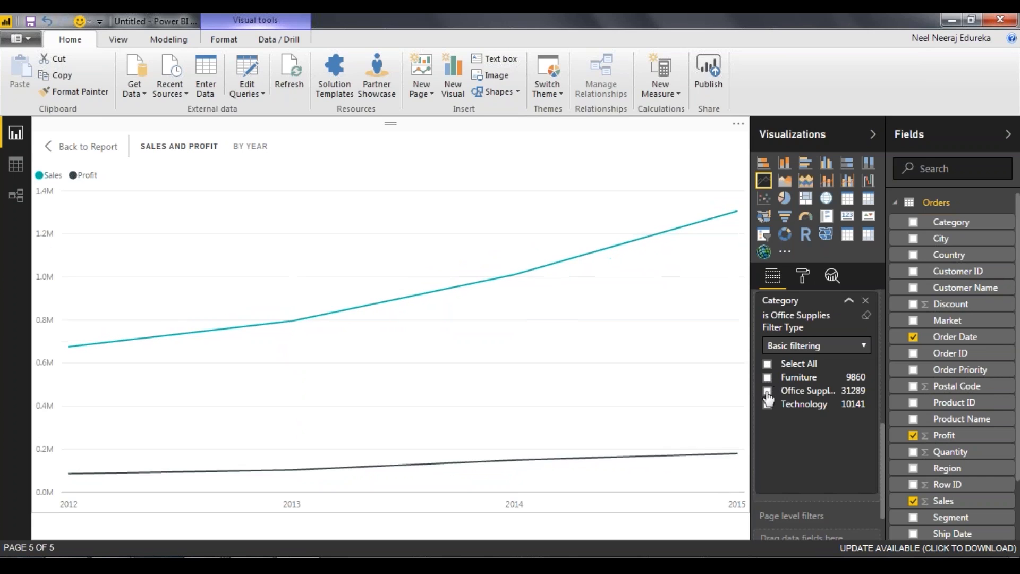
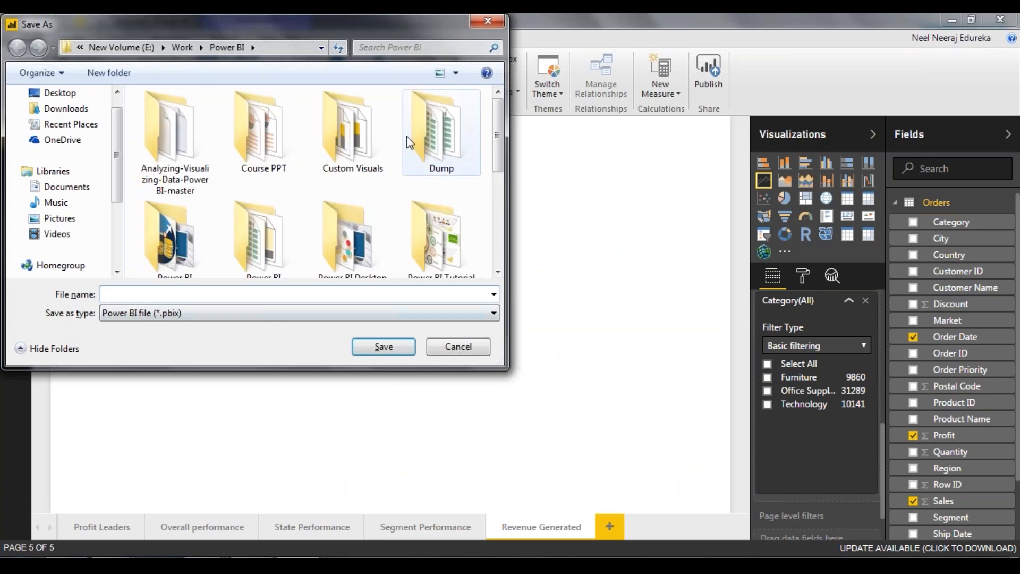
Save the report as My First Dashboard in the Power BI Dashboard folder.
scroll(409, 143, "down", 2)
scroll(265, 212, "up", 2)
double_click(192, 237)
left_click(229, 294)
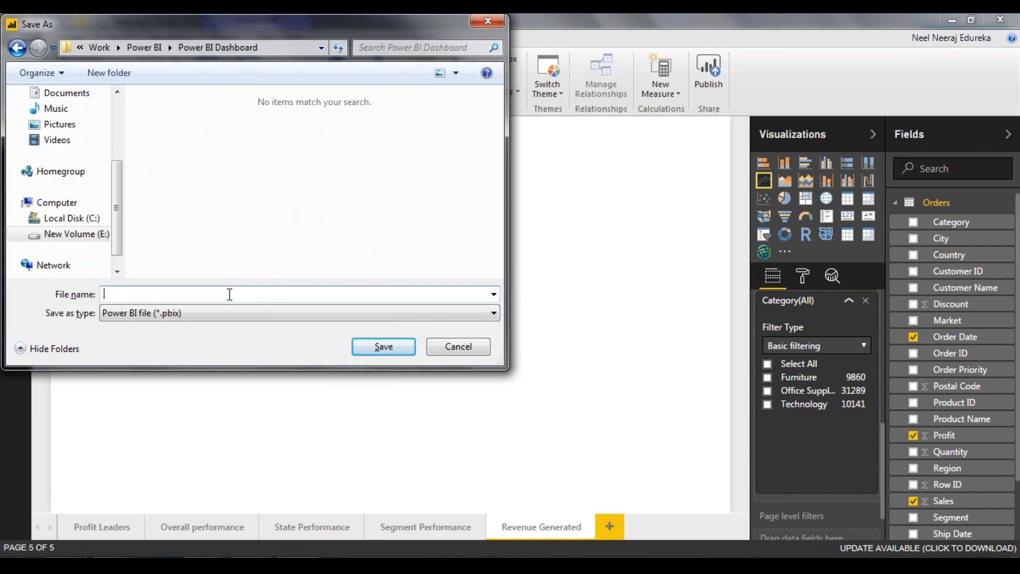
type("My First Dashboard")
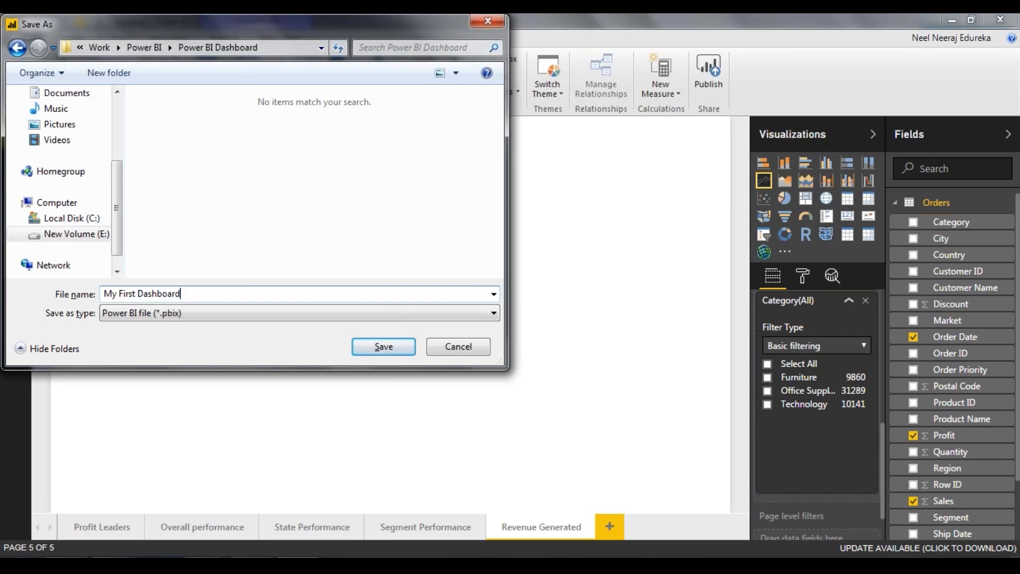
left_click(384, 346)
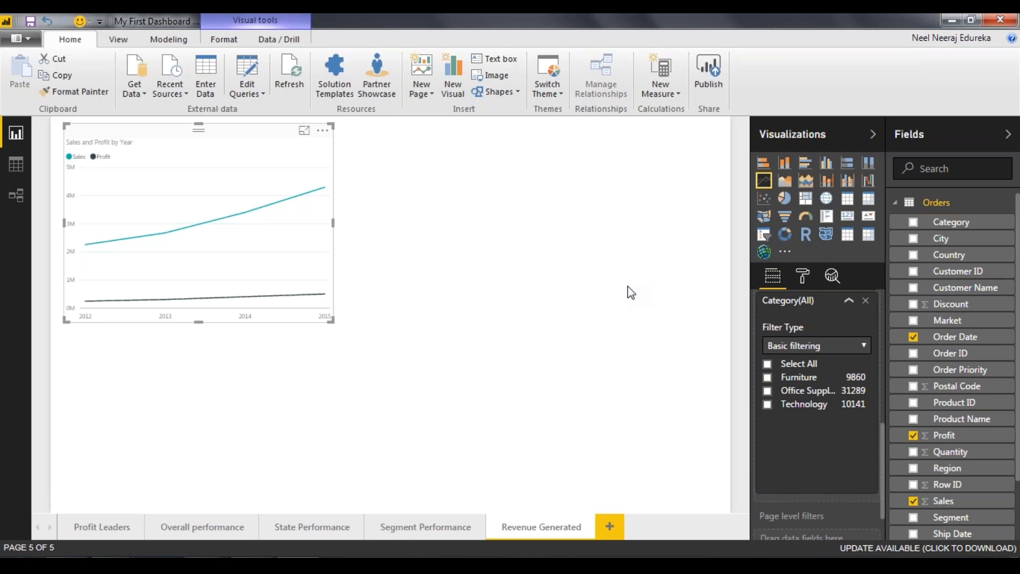
Publish the saved report to Power BI on the web and open it in the browser.
left_click(708, 80)
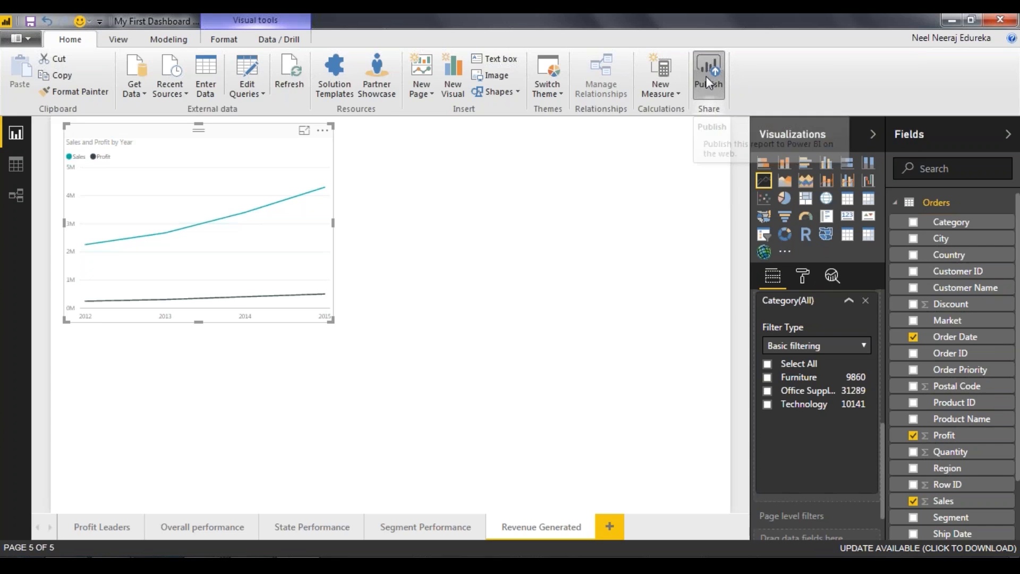
left_click(706, 75)
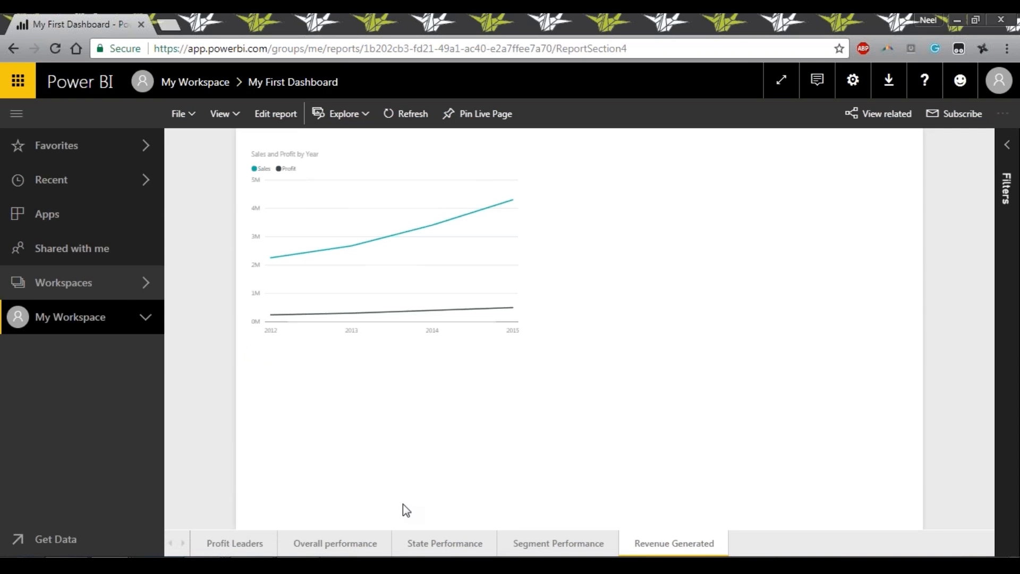
Look through the published report's Overall performance, State Performance, Segment Performance and Revenue Generated pages.
left_click(322, 544)
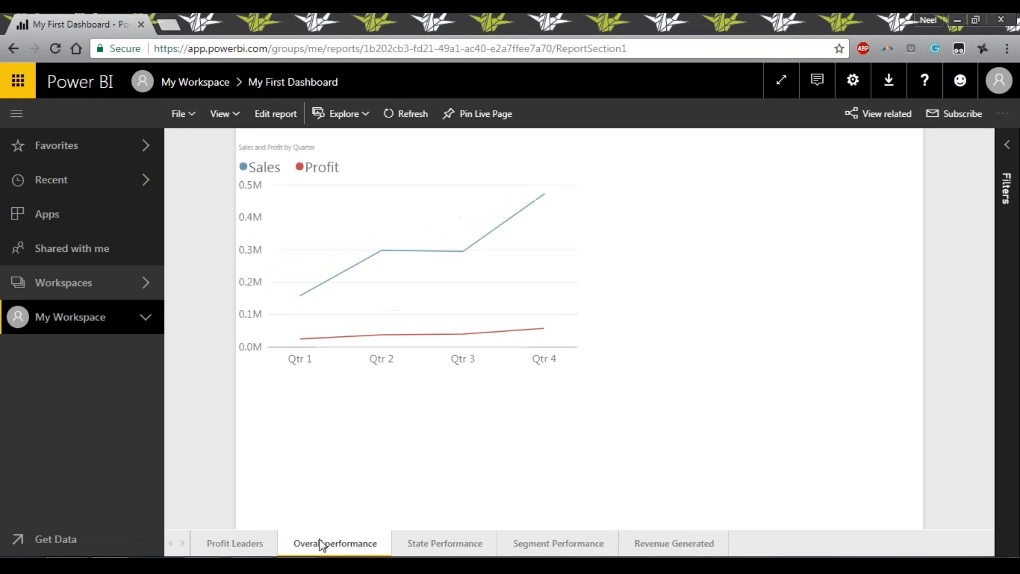
left_click(463, 543)
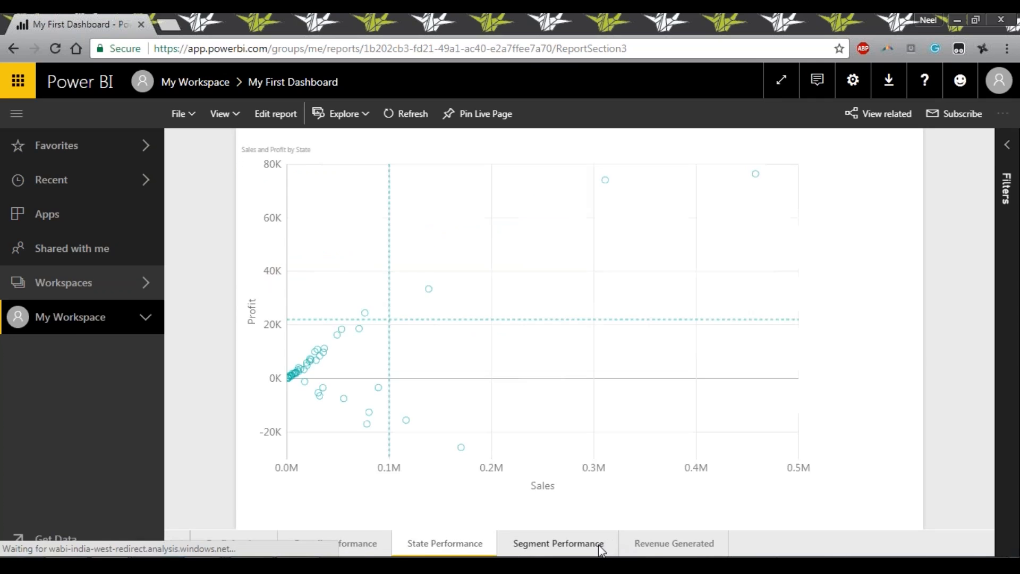
left_click(606, 544)
left_click(694, 547)
Open the Overall performance page for editing and clear the Central America filter on Region from its line chart.
left_click(337, 543)
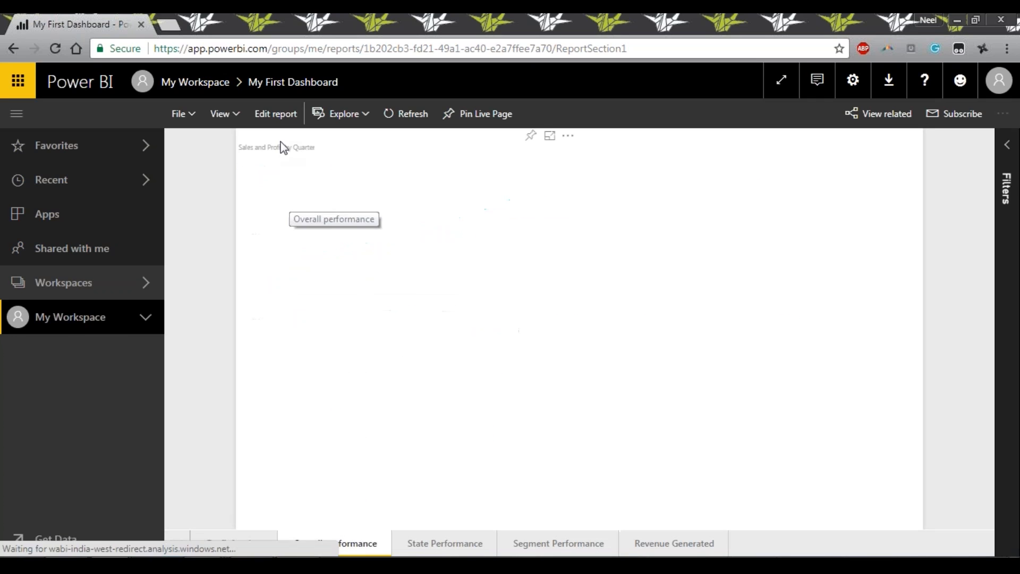
left_click(279, 113)
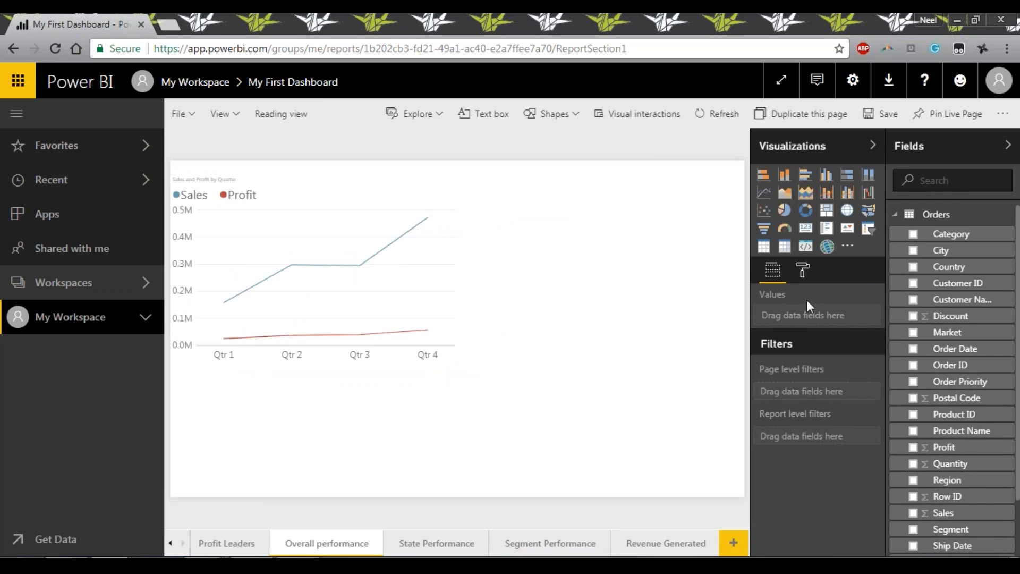
scroll(935, 334, "down", 2)
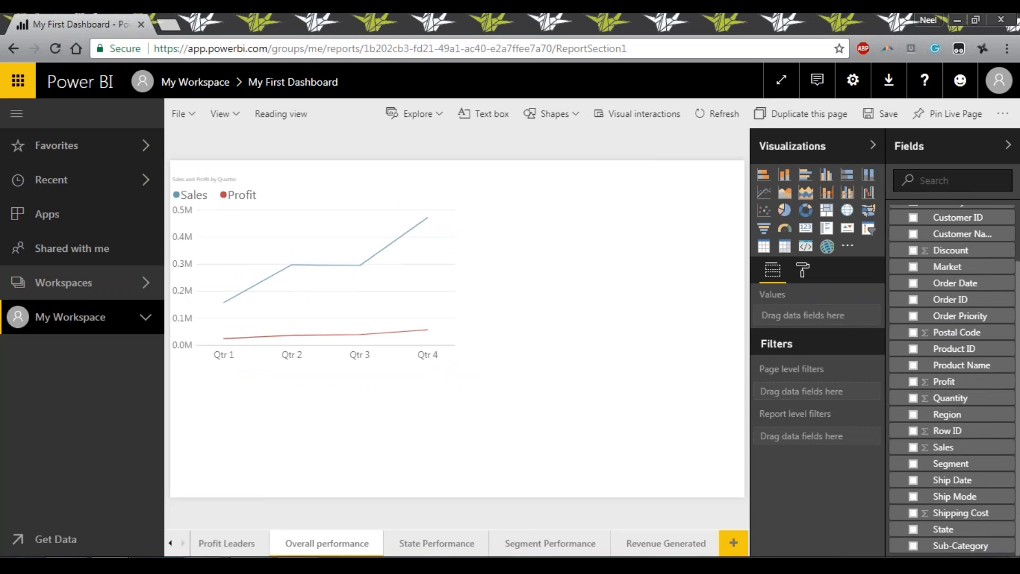
mouse_move(456, 329)
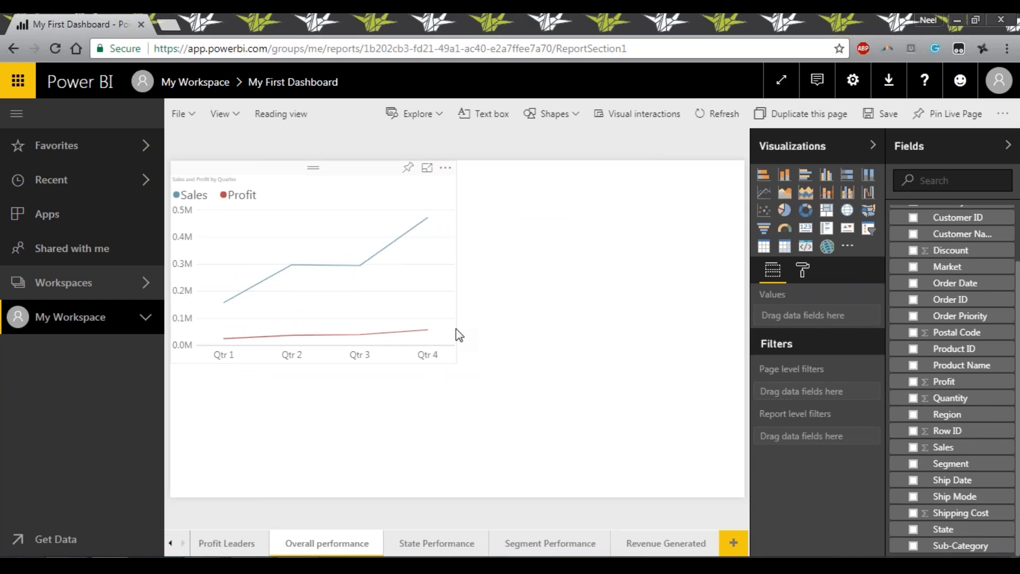
mouse_move(394, 252)
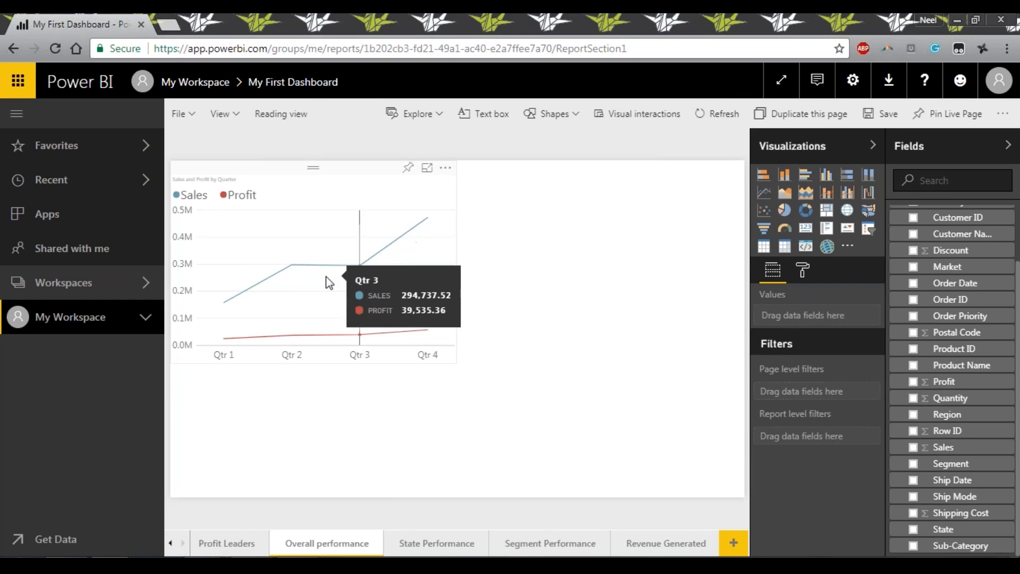
left_click(386, 328)
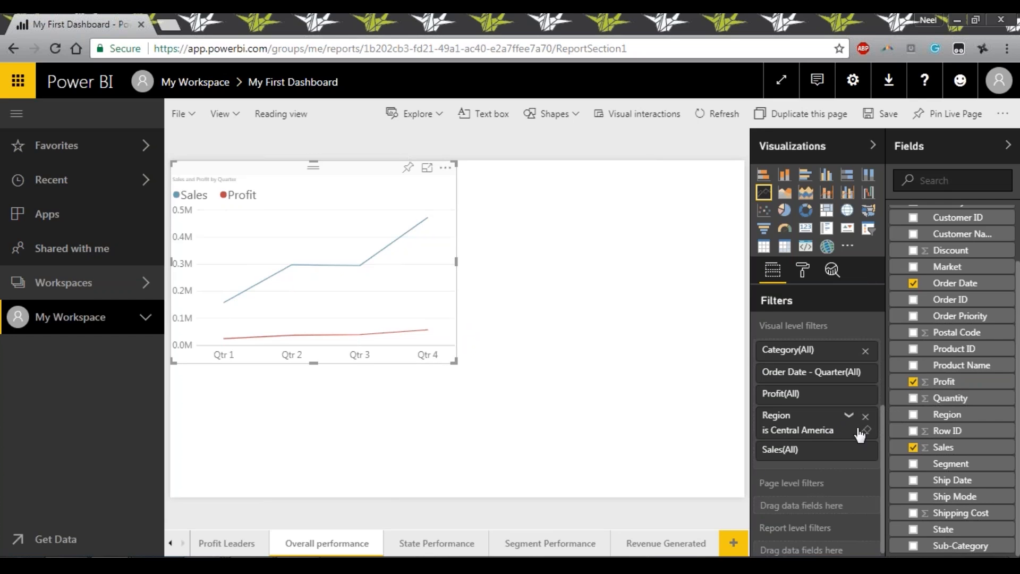
left_click(866, 422)
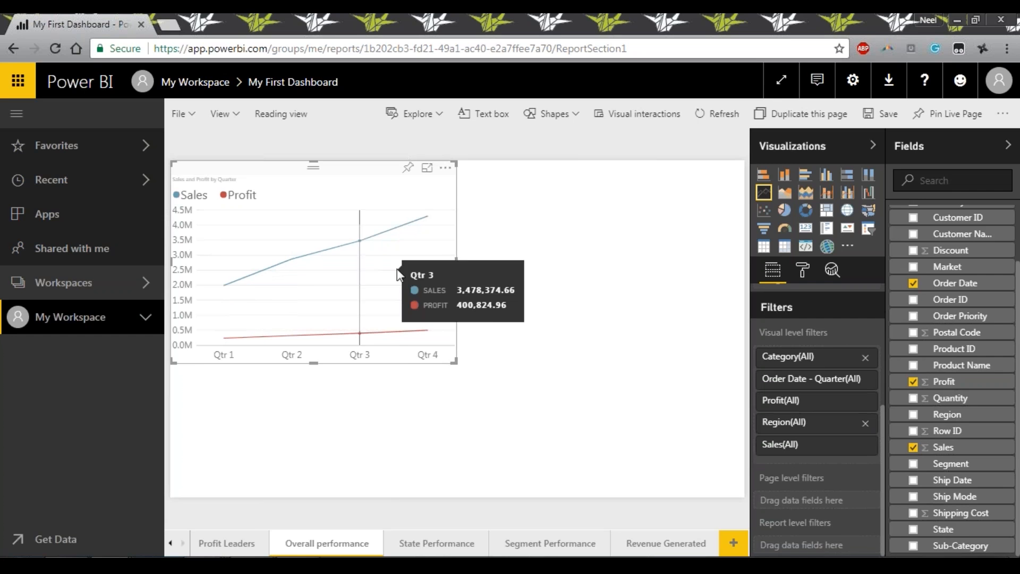
Examine the Profit Leaders map up close, comparing Profit at the Country and State drill levels.
left_click(254, 537)
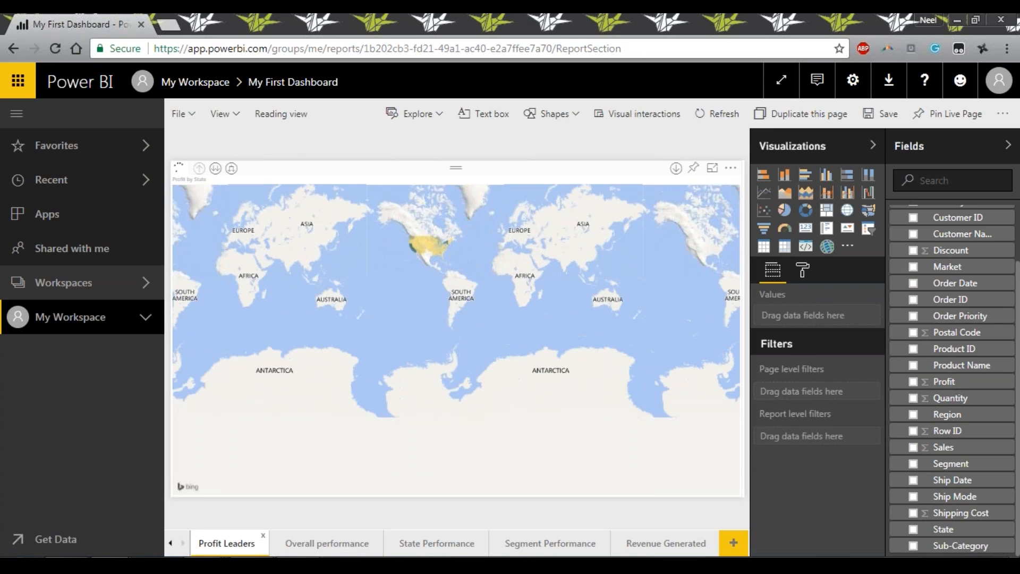
scroll(412, 247, "up", 6)
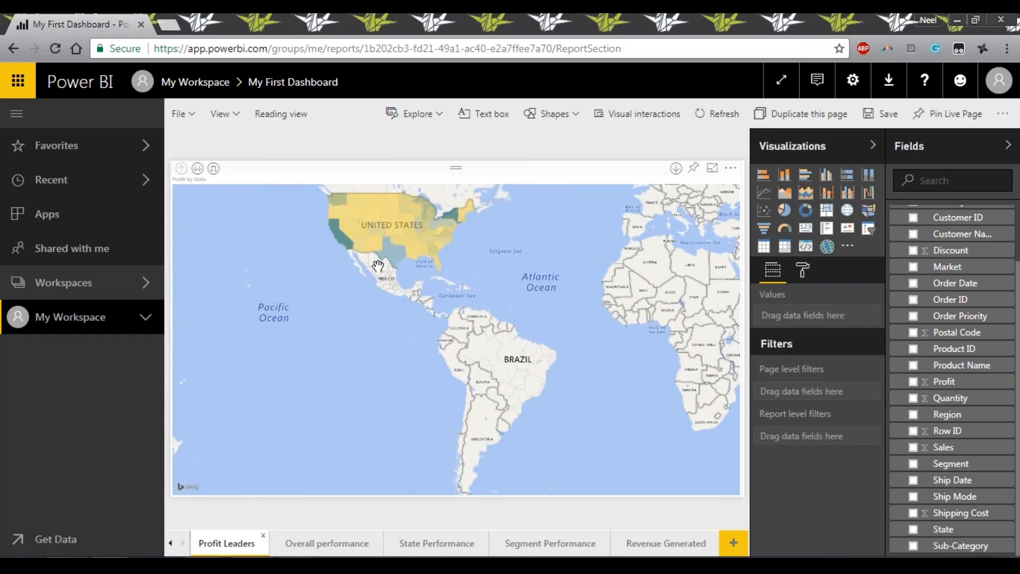
left_click_drag(412, 247, 468, 478)
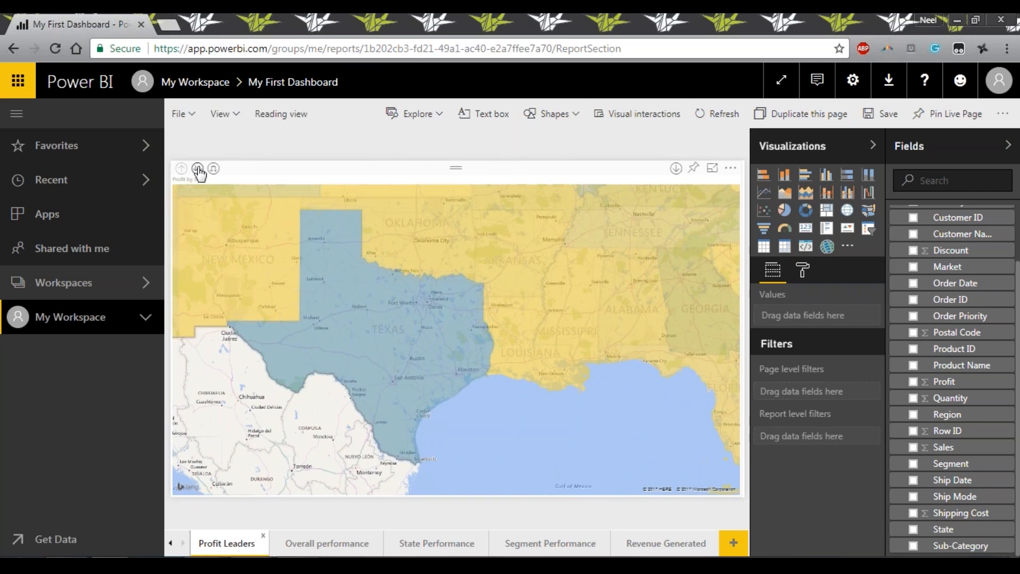
left_click(198, 169)
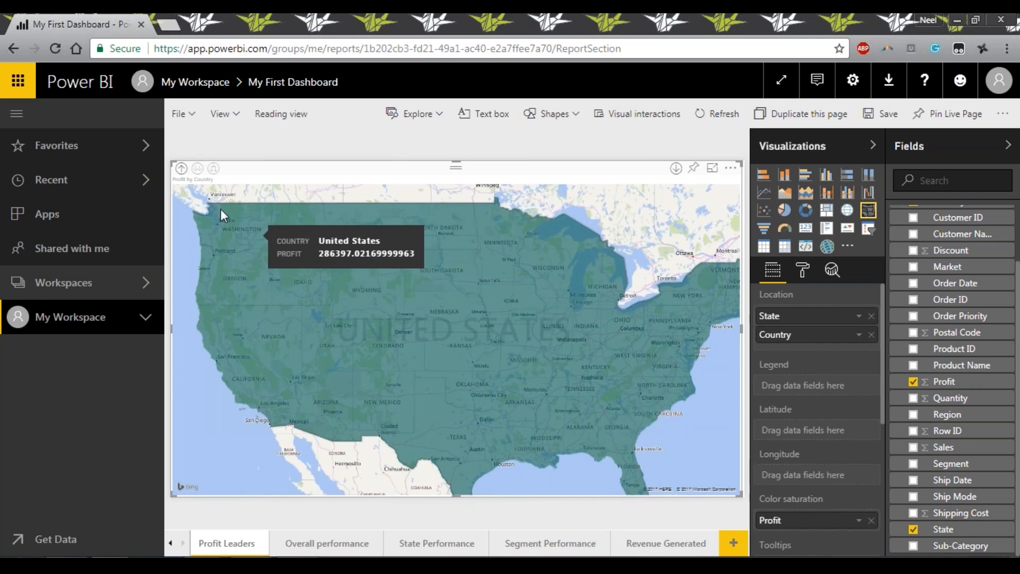
left_click(182, 171)
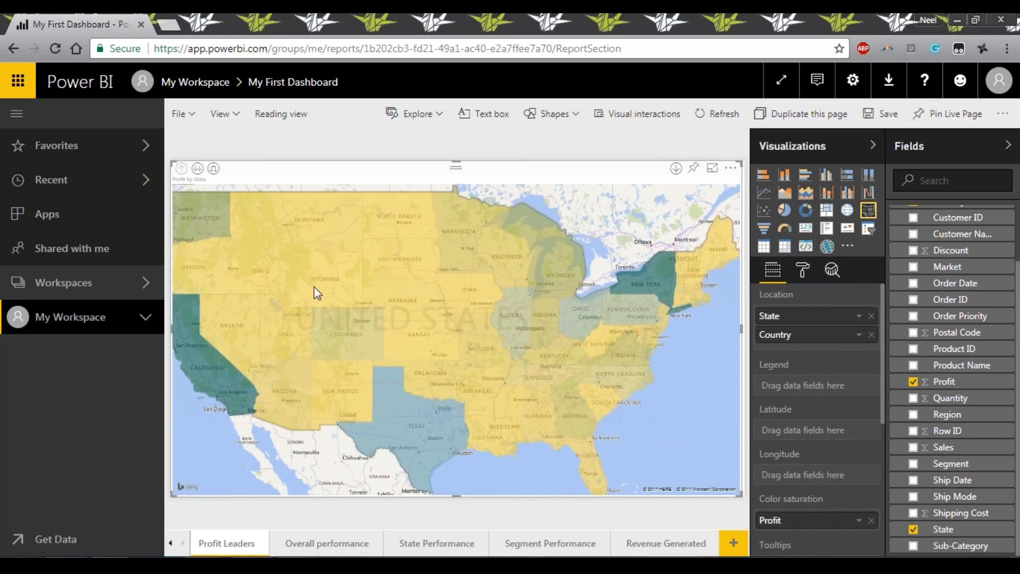
mouse_move(509, 448)
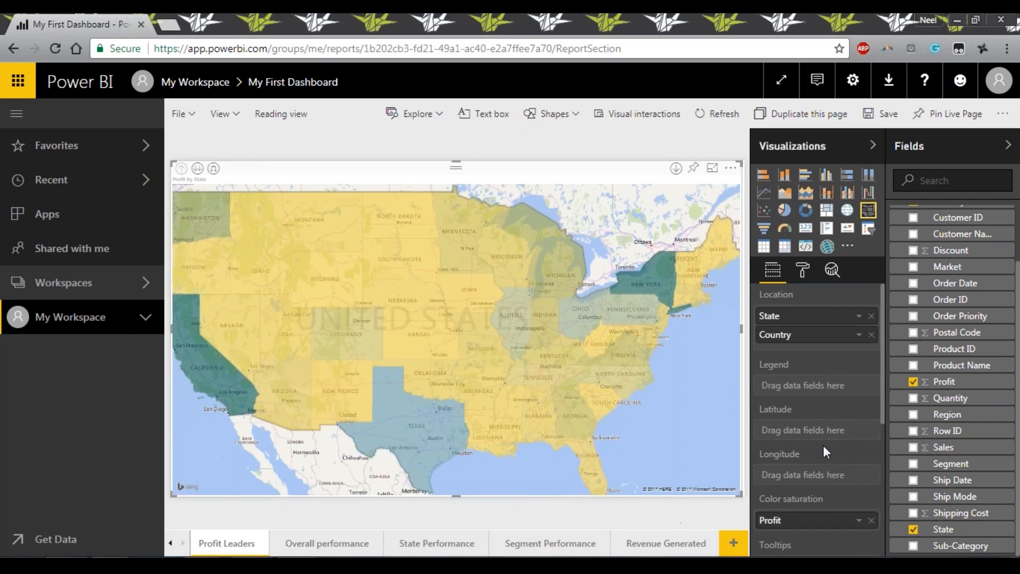
Clear the United States filter on Country from the profit map and drill the map to the Country level.
scroll(823, 445, "down", 5)
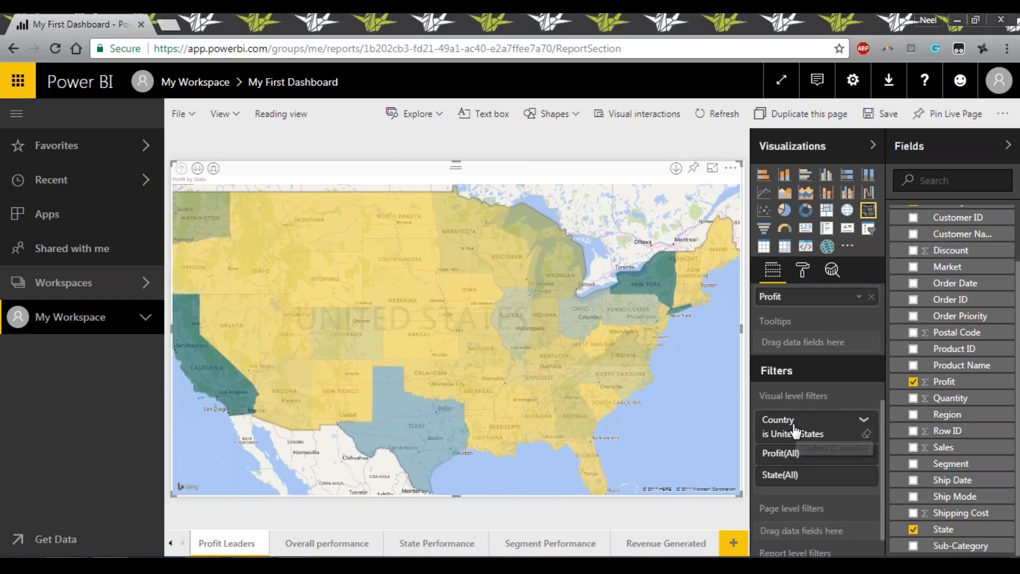
scroll(400, 326, "down", 1)
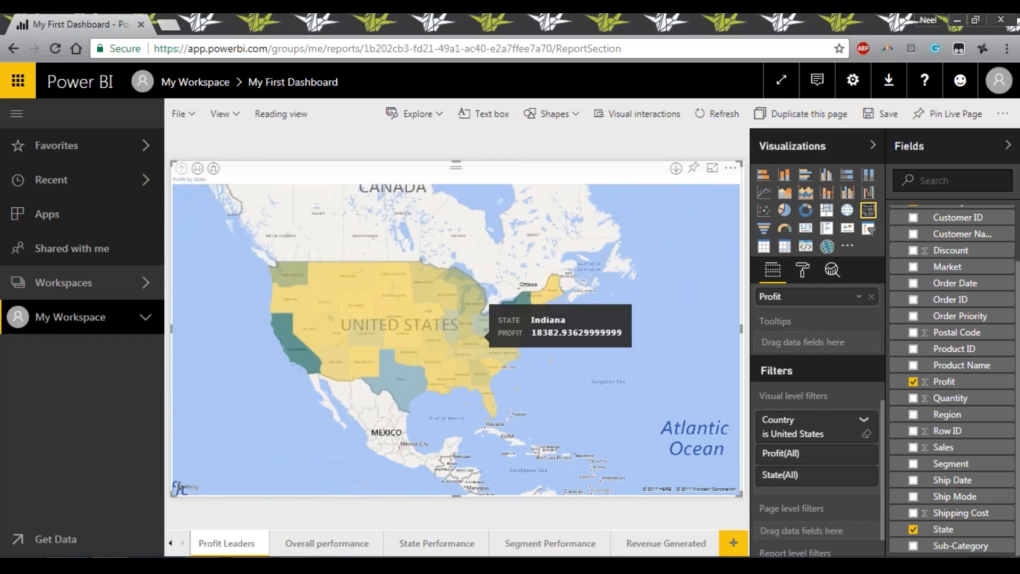
left_click(858, 419)
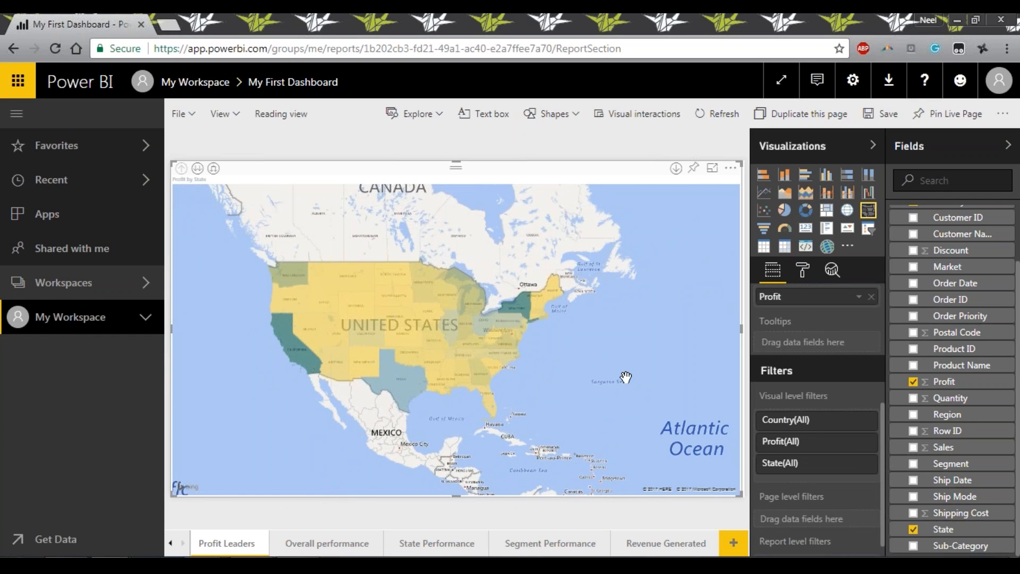
scroll(513, 351, "down", 2)
left_click_drag(552, 389, 447, 402)
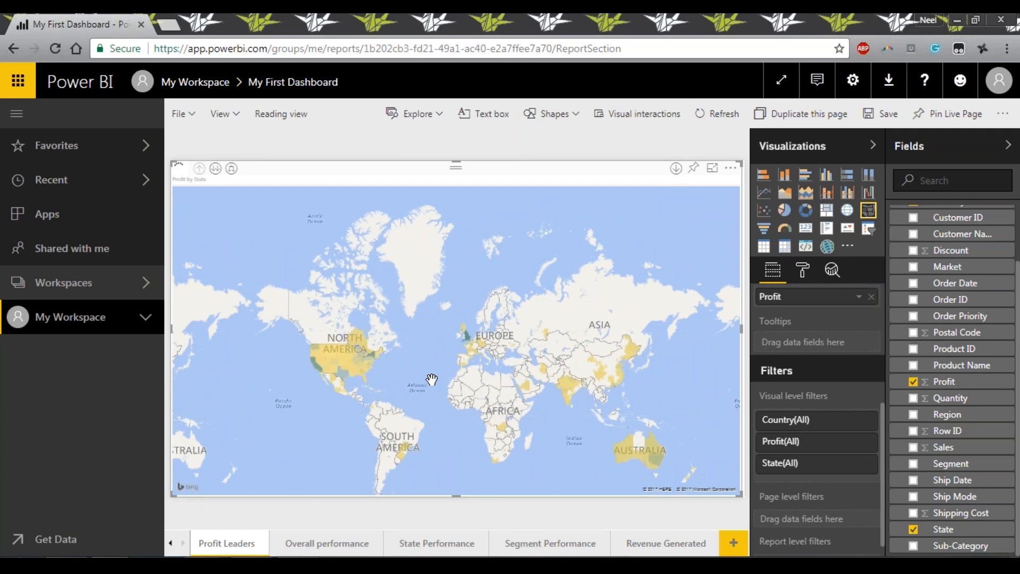
left_click(216, 168)
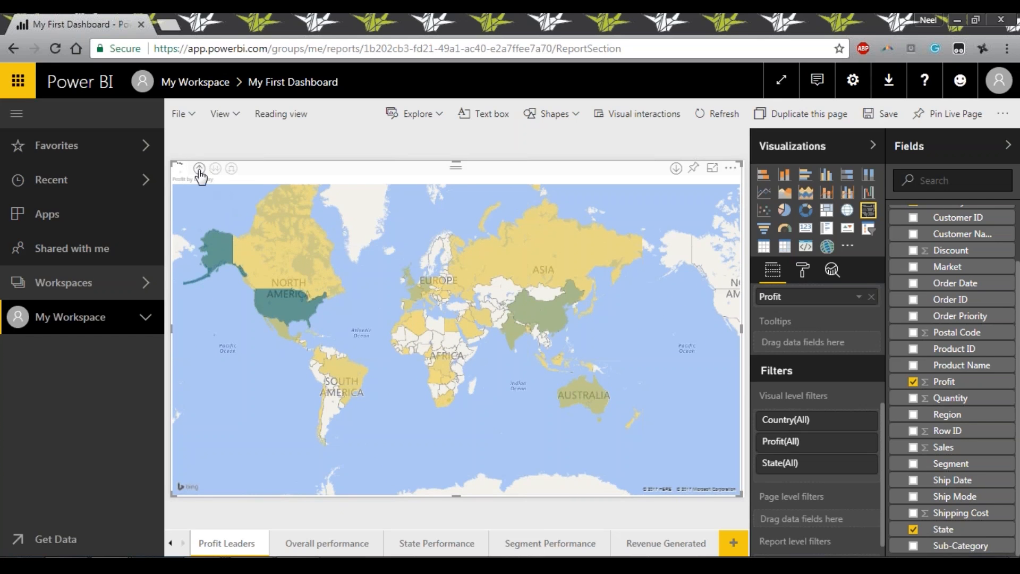
Check which dashboards, reports and datasets My Workspace contains, and look at the available app workspaces.
left_click_drag(200, 171, 201, 171)
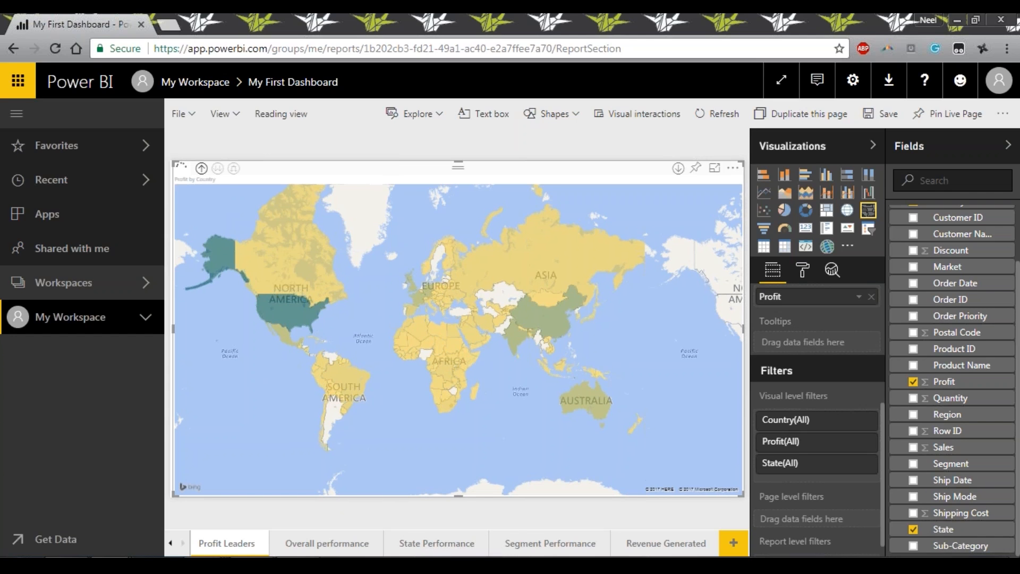
left_click(145, 322)
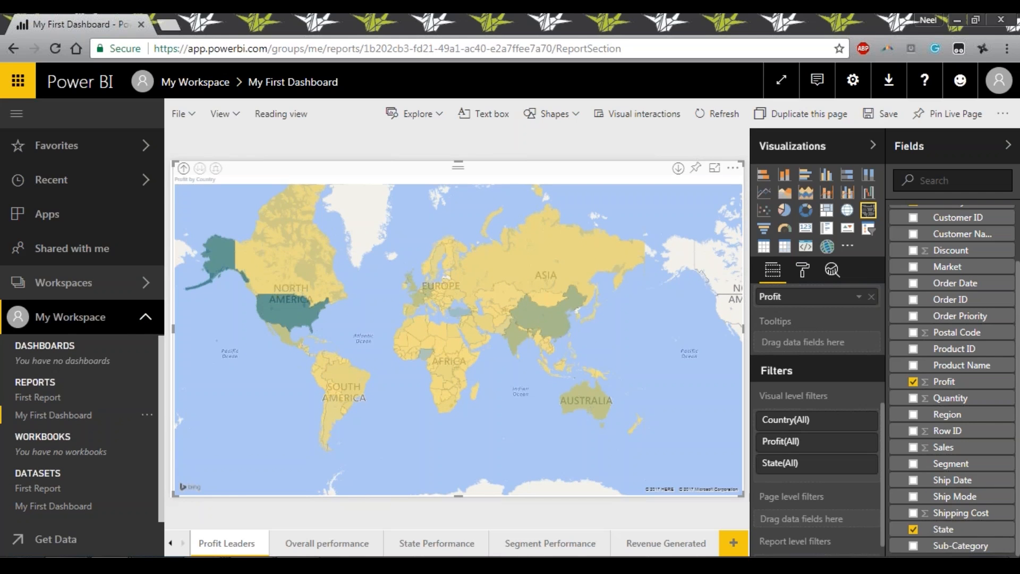
left_click(147, 321)
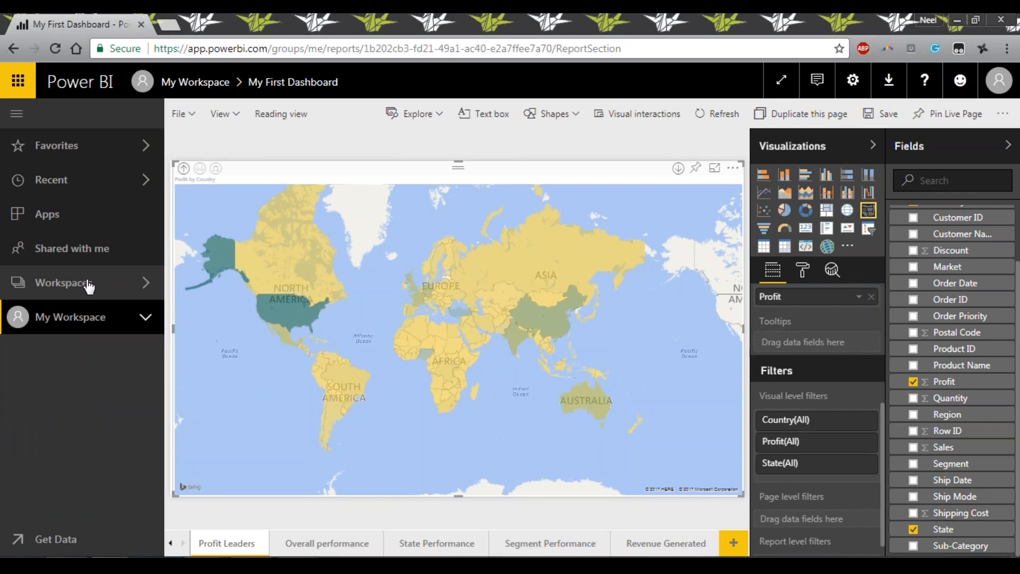
left_click(145, 291)
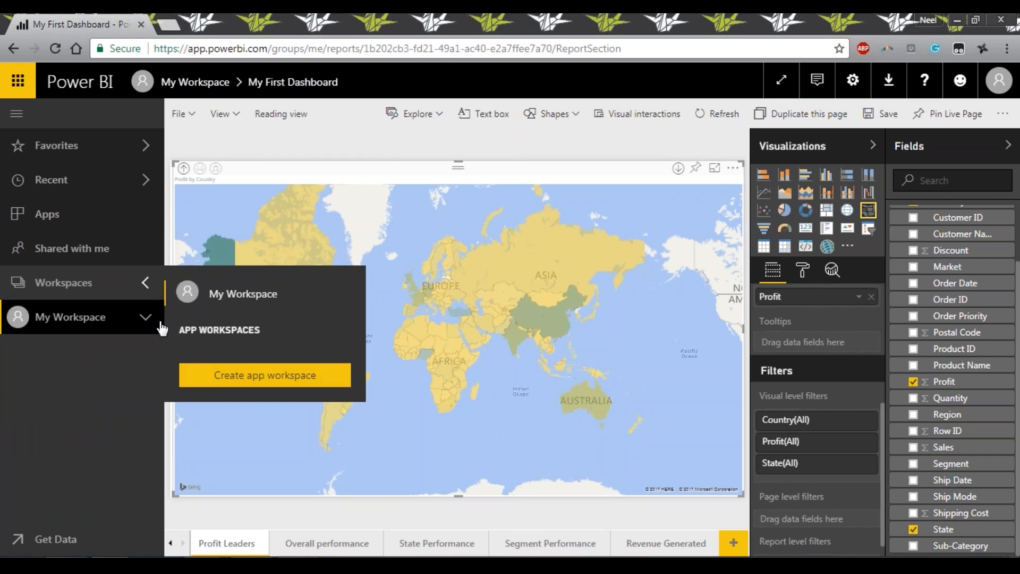
left_click(149, 289)
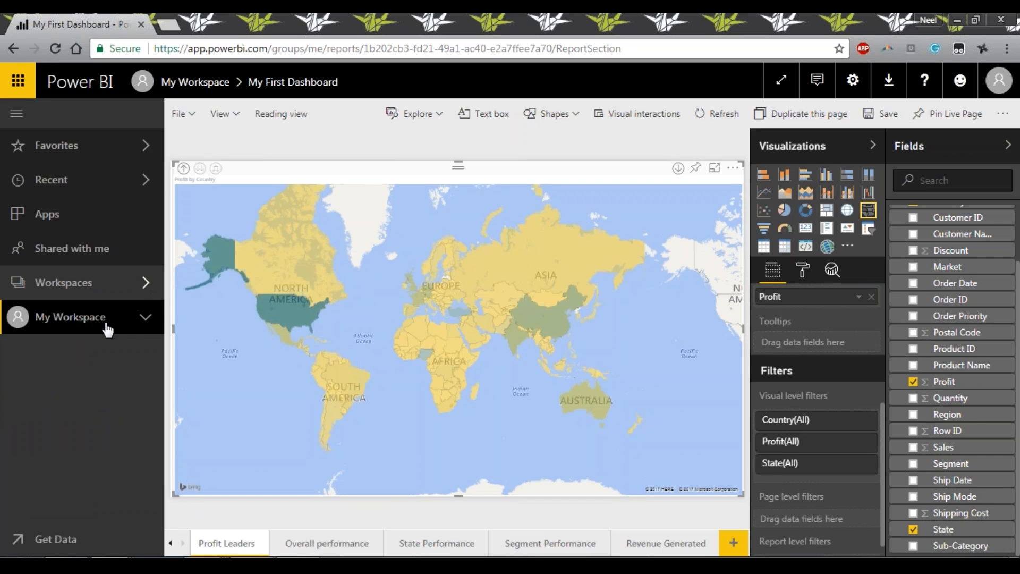
left_click(145, 318)
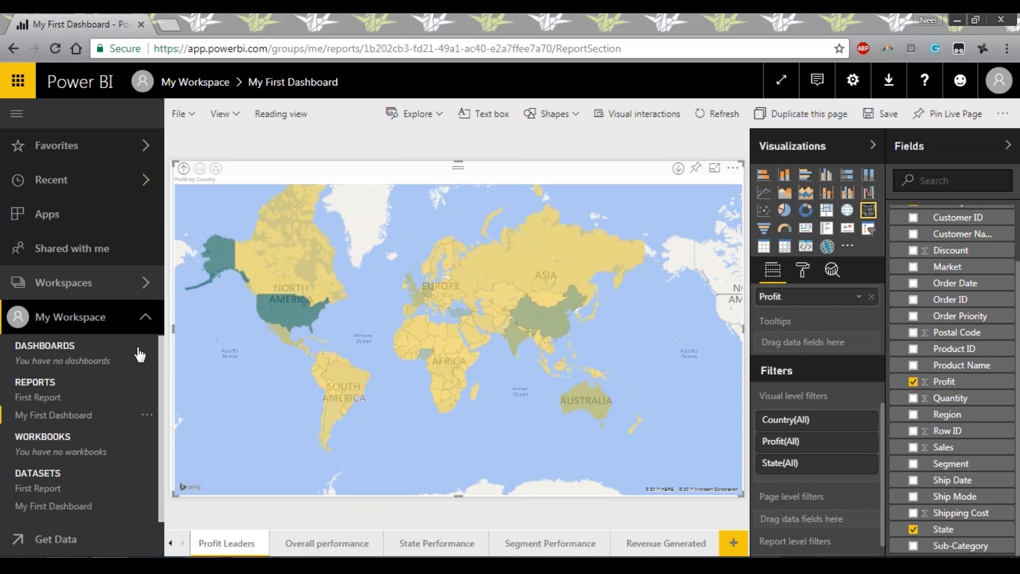
left_click(148, 318)
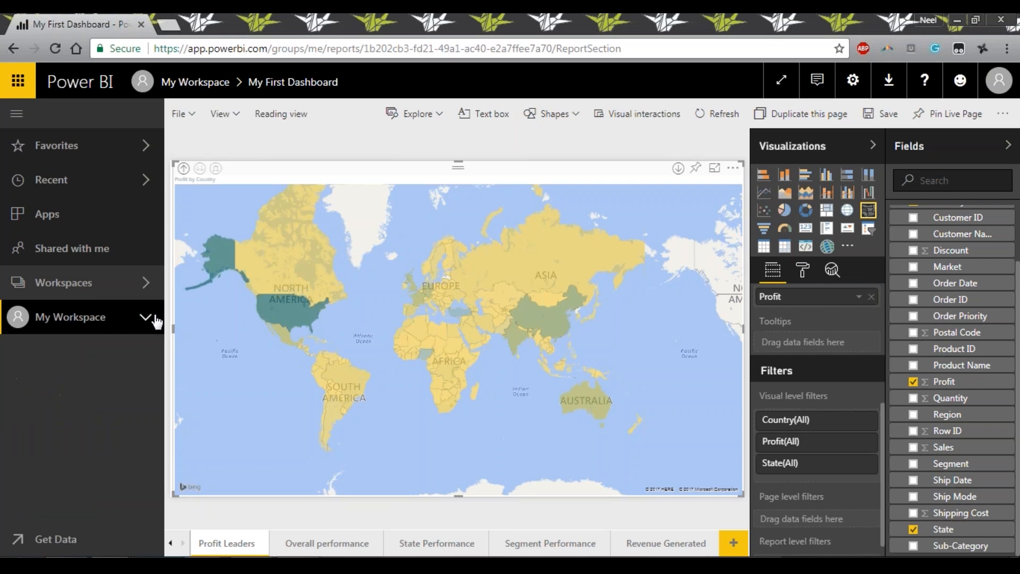
Pin the Overall performance page's Sales and Profit by Quarter line chart to a new dashboard named My First Dashboard.
left_click(338, 547)
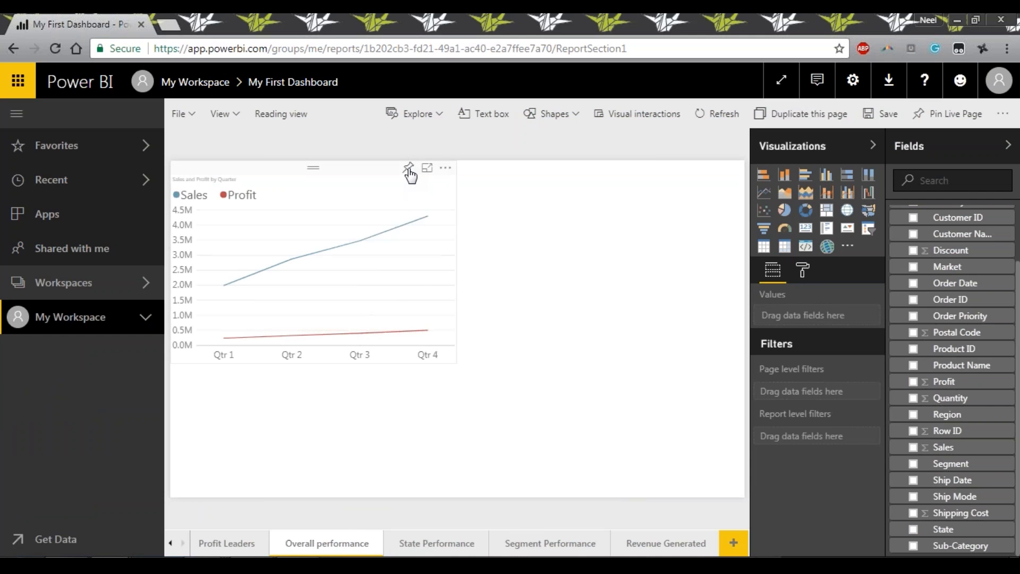
left_click(408, 169)
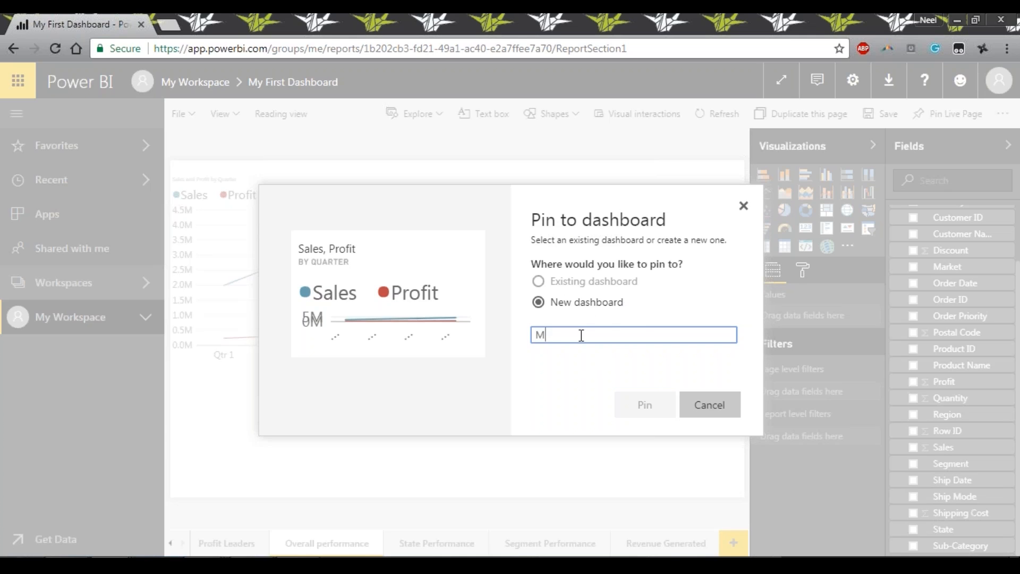
type("y First Dashboard")
left_click(644, 404)
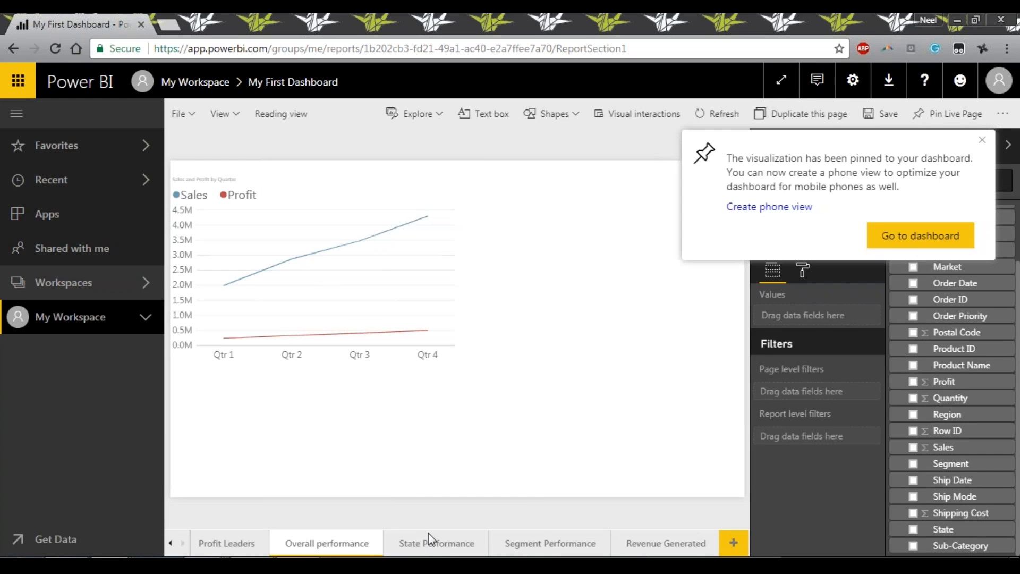
Pin the State Performance page's Sales and Profit scatter chart to the existing My First Dashboard.
left_click(434, 540)
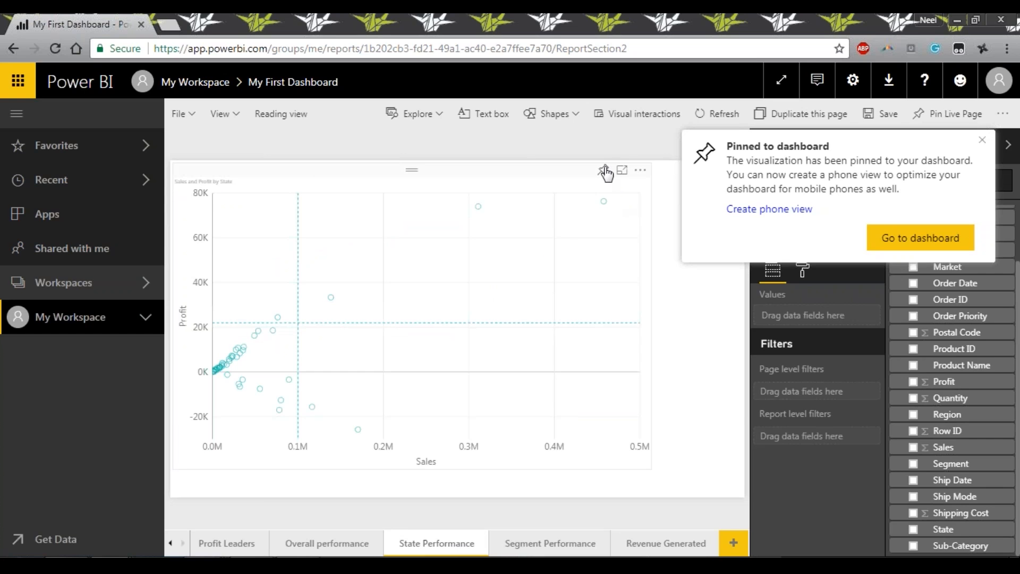
left_click(606, 172)
left_click(645, 405)
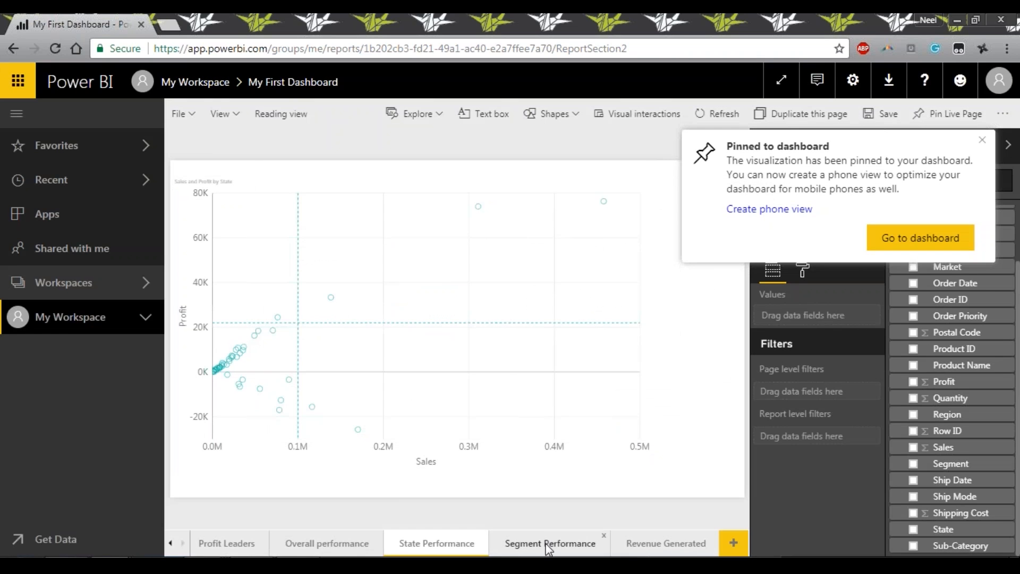
Pin the Segment Performance page's Sales and Profit by Sub-Category bar chart to the existing My First Dashboard.
left_click(547, 546)
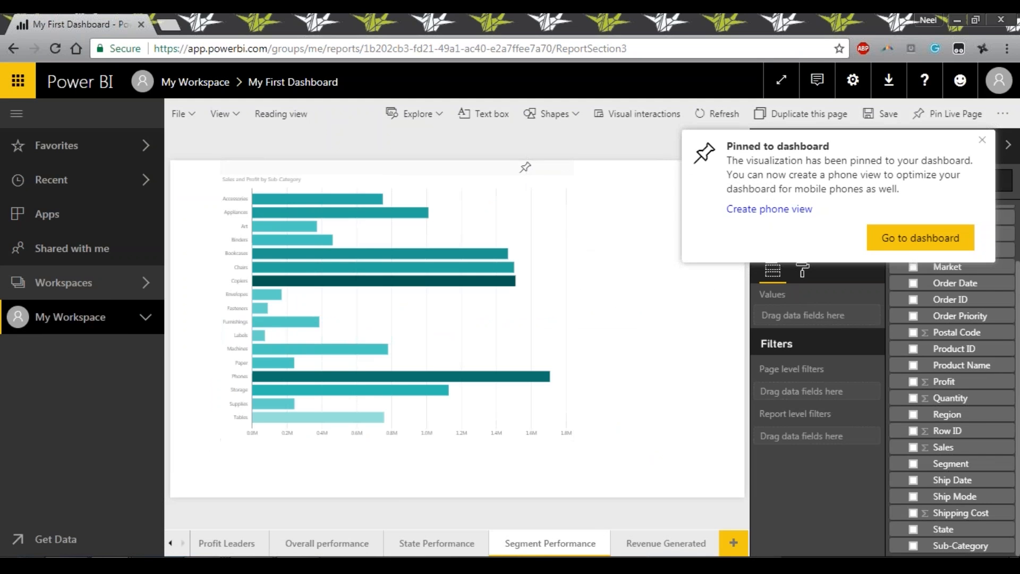
left_click(524, 167)
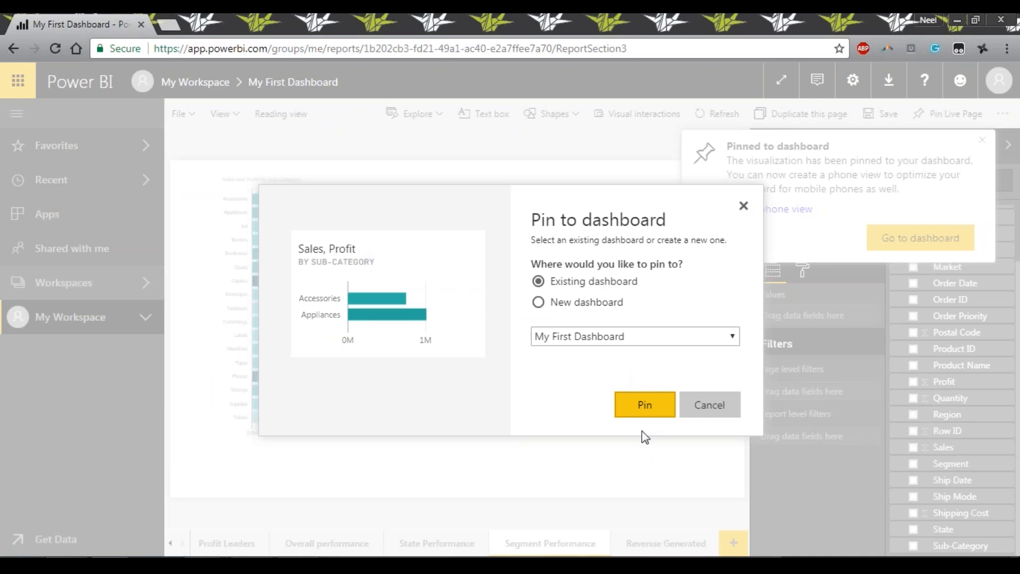
left_click(666, 339)
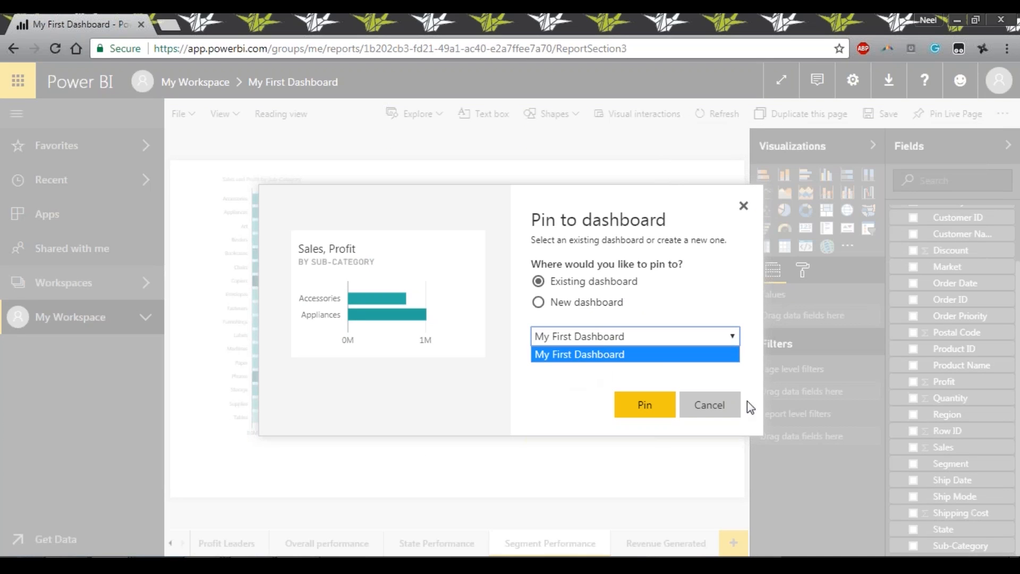
left_click(636, 417)
left_click(638, 419)
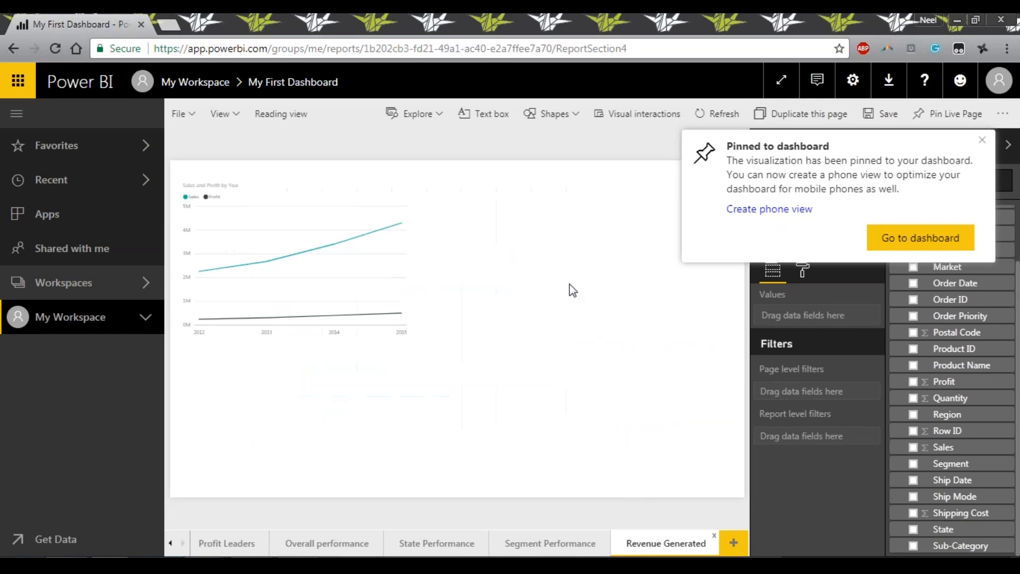
Pin the Revenue Generated page's Sales and Profit by Year line chart to My First Dashboard.
mouse_move(376, 192)
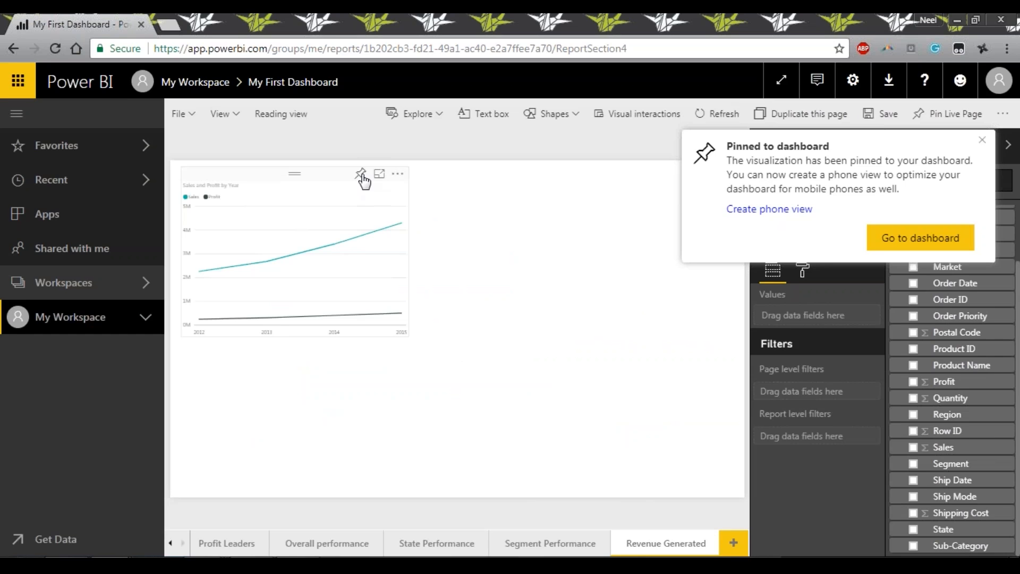
left_click(361, 174)
left_click(656, 416)
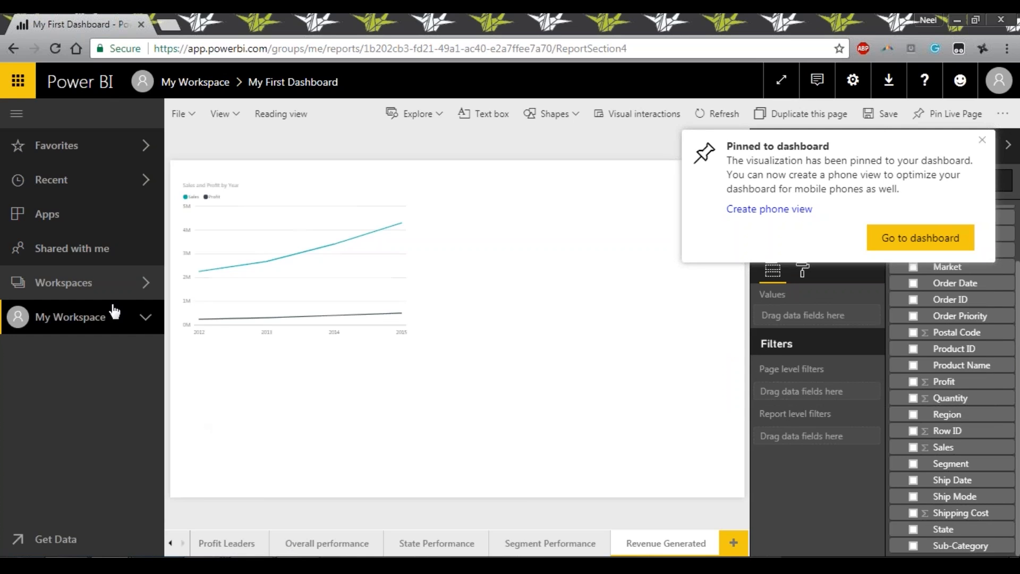
Open My First Dashboard from the workspace's dashboards, saving the report's changes, and look over the pinned tiles.
left_click(138, 323)
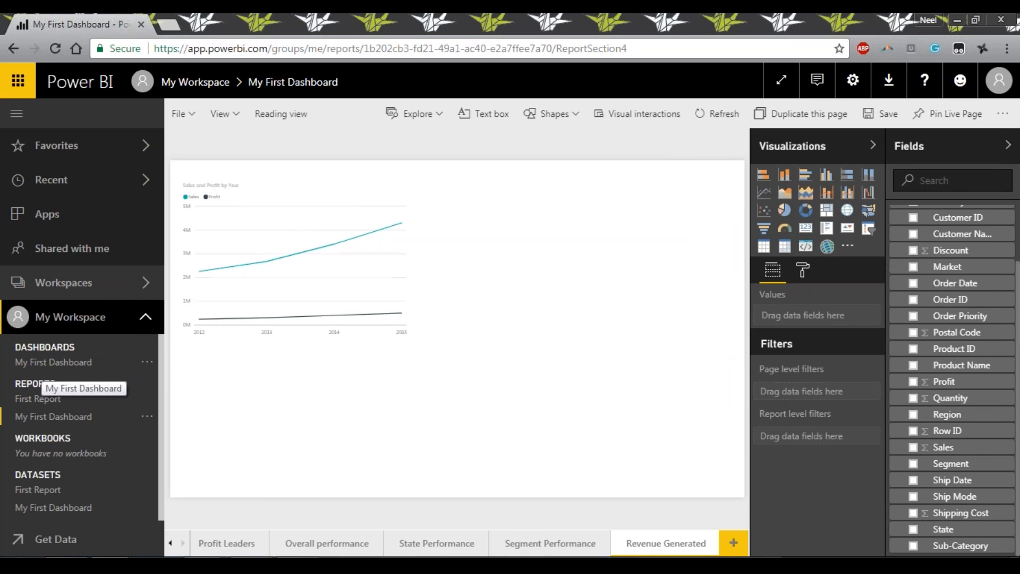
left_click(43, 361)
left_click(564, 355)
scroll(563, 362, "down", 3)
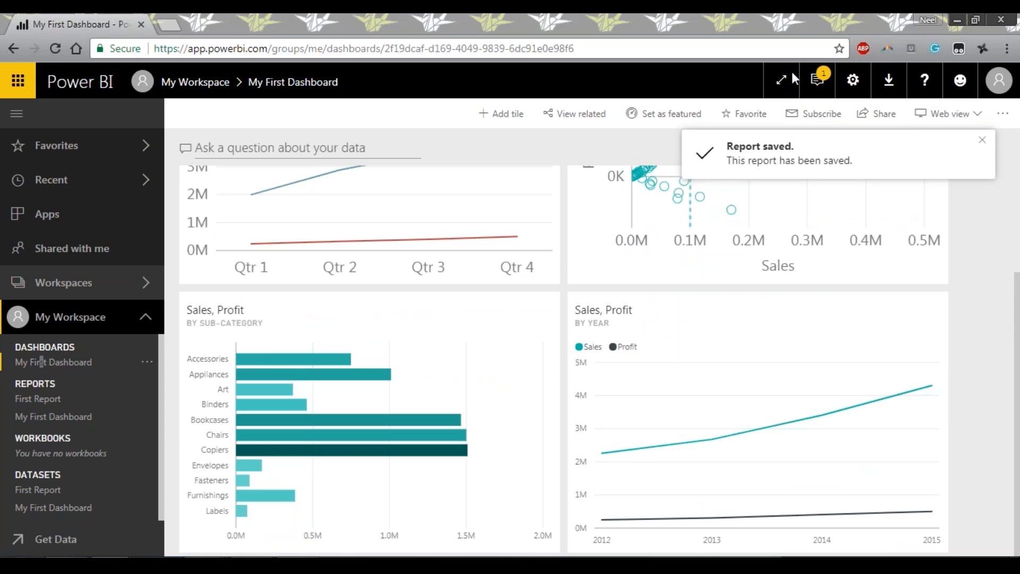
scroll(635, 412, "up", 3)
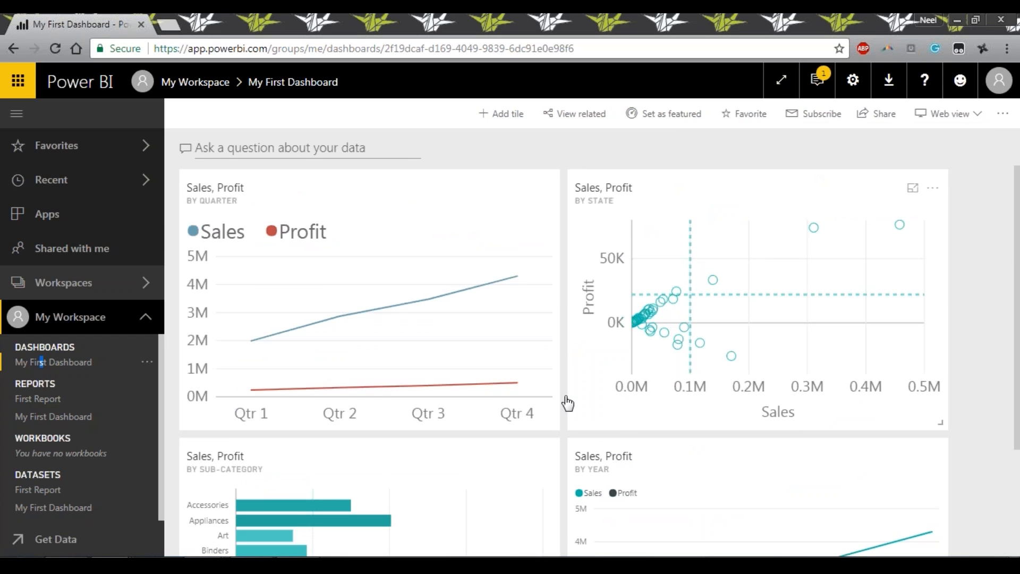
scroll(397, 234, "down", 3)
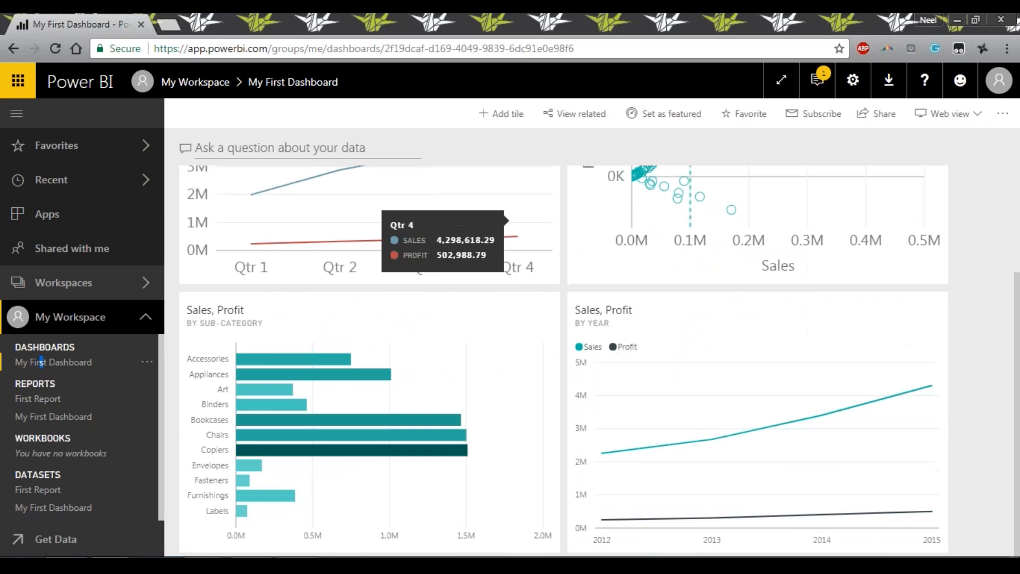
Preview the dashboard's tiles in the phone view and return to the web view.
left_click(948, 113)
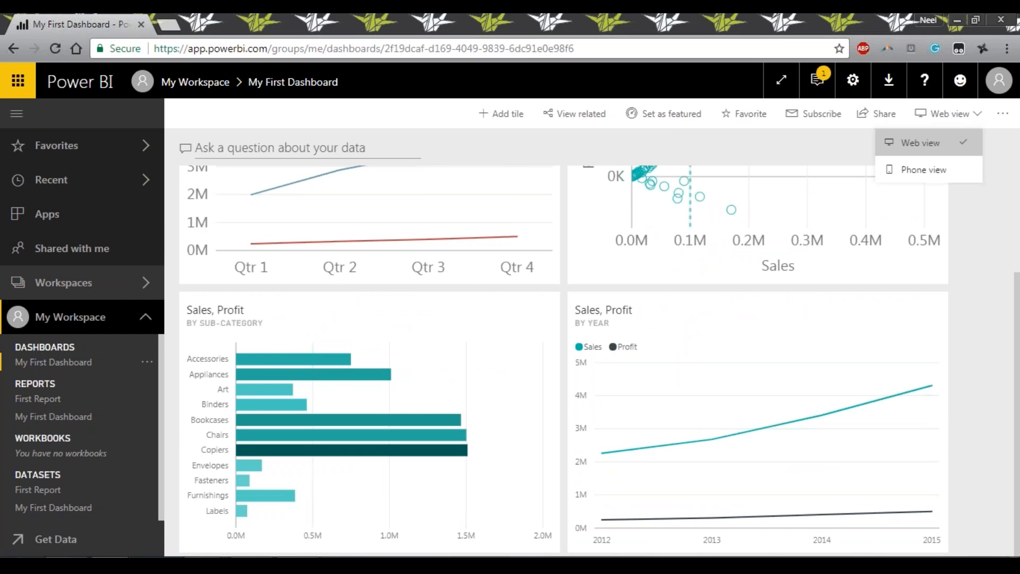
left_click(949, 176)
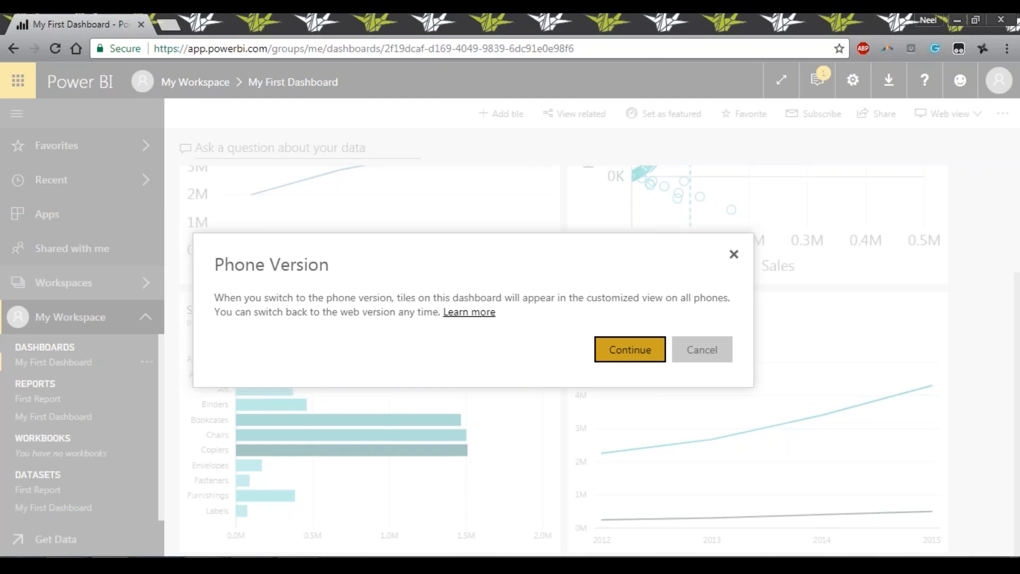
left_click(630, 349)
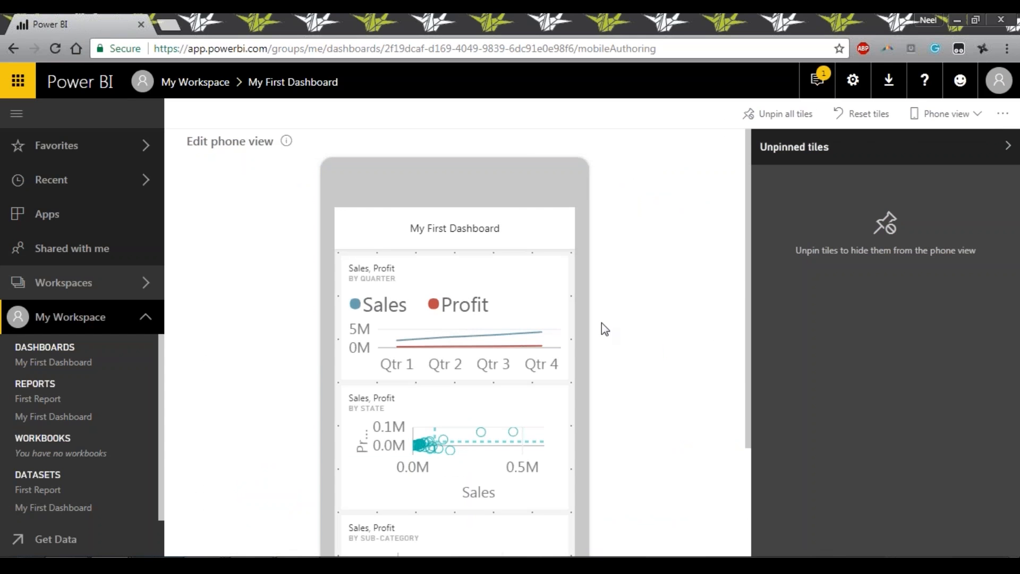
scroll(509, 325, "down", 3)
scroll(541, 391, "down", 3)
scroll(541, 390, "up", 6)
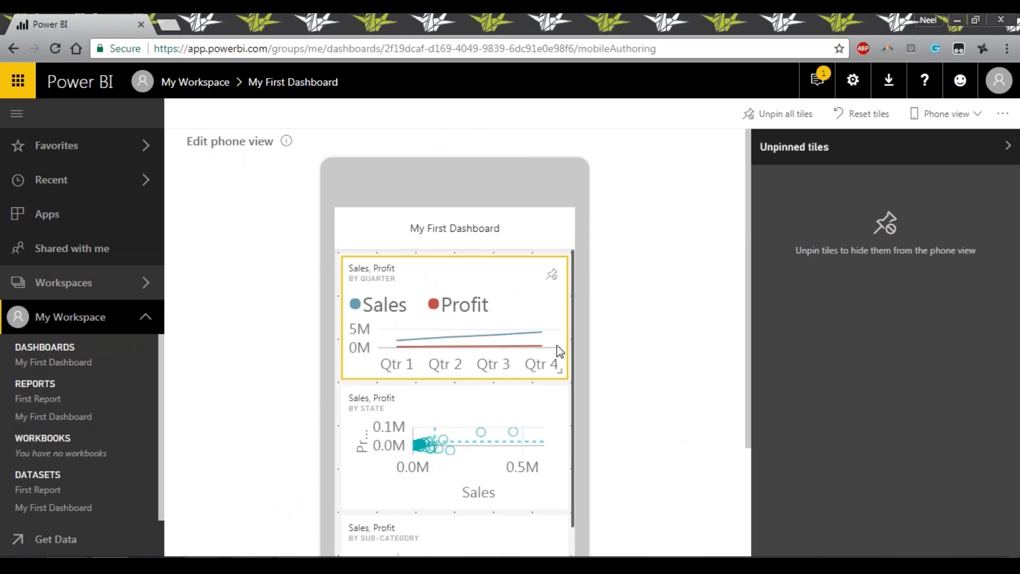
left_click(931, 114)
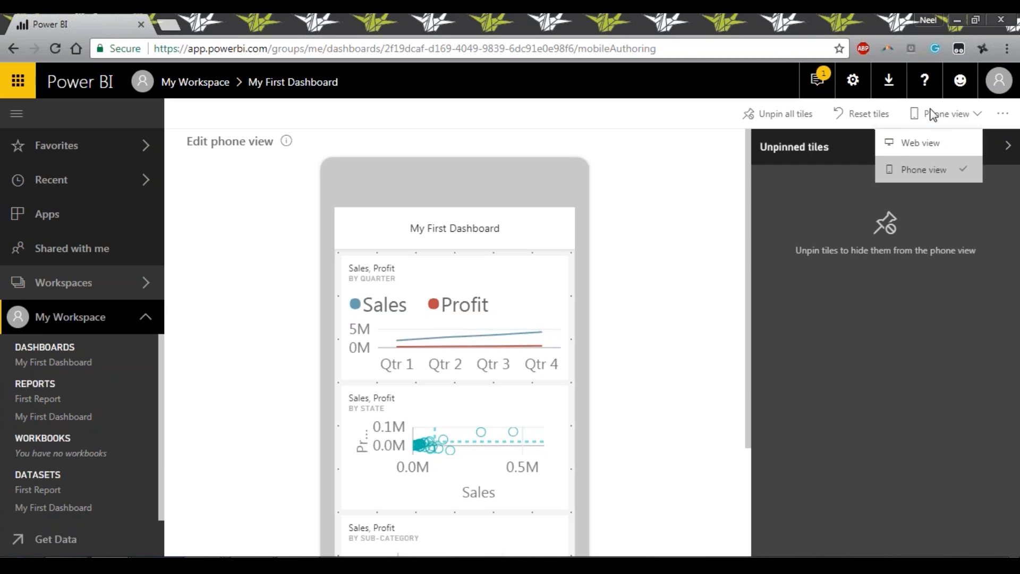
left_click(906, 150)
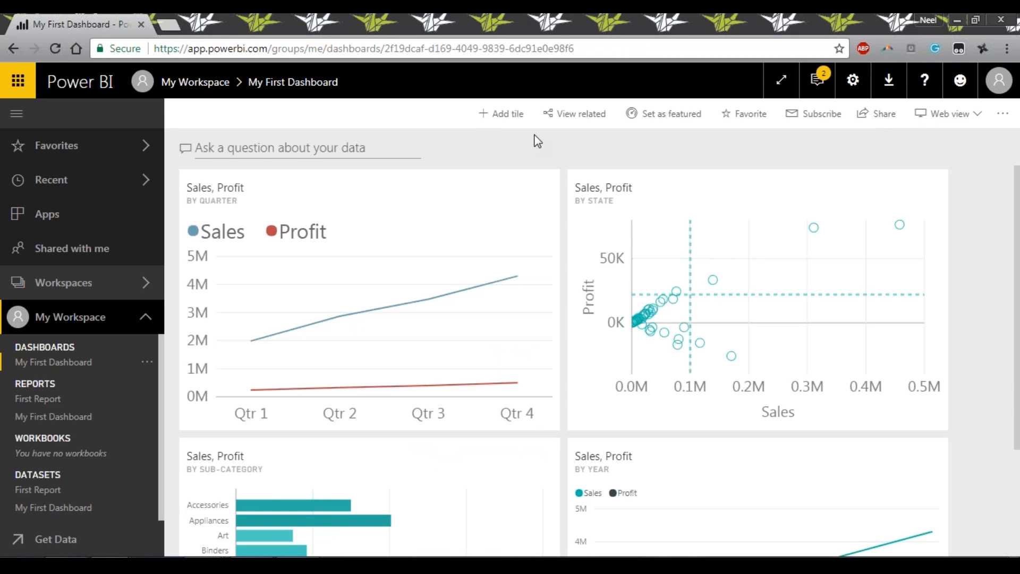
Set My First Dashboard as the featured dashboard and look over its tiles.
left_click(690, 116)
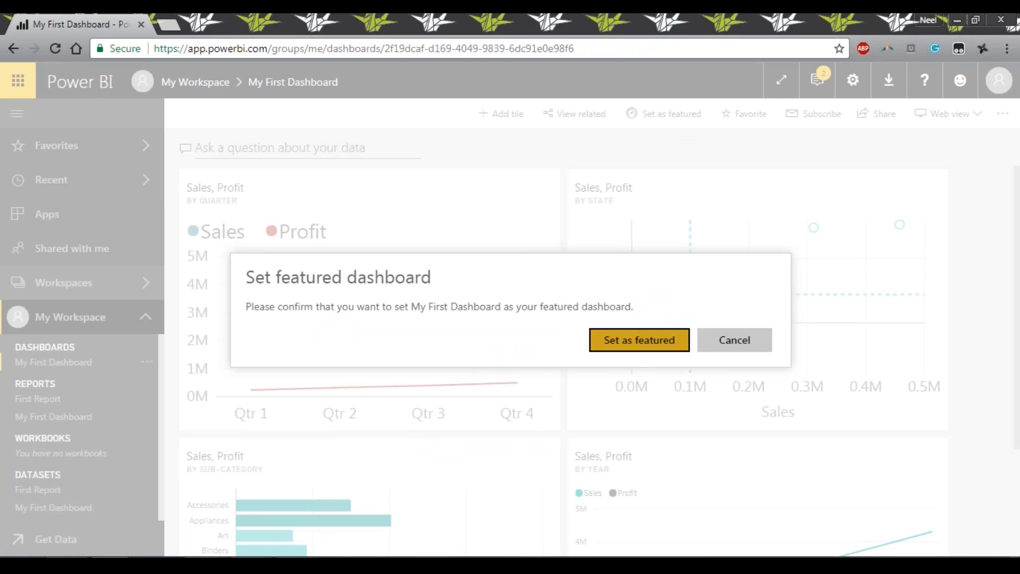
key("Return")
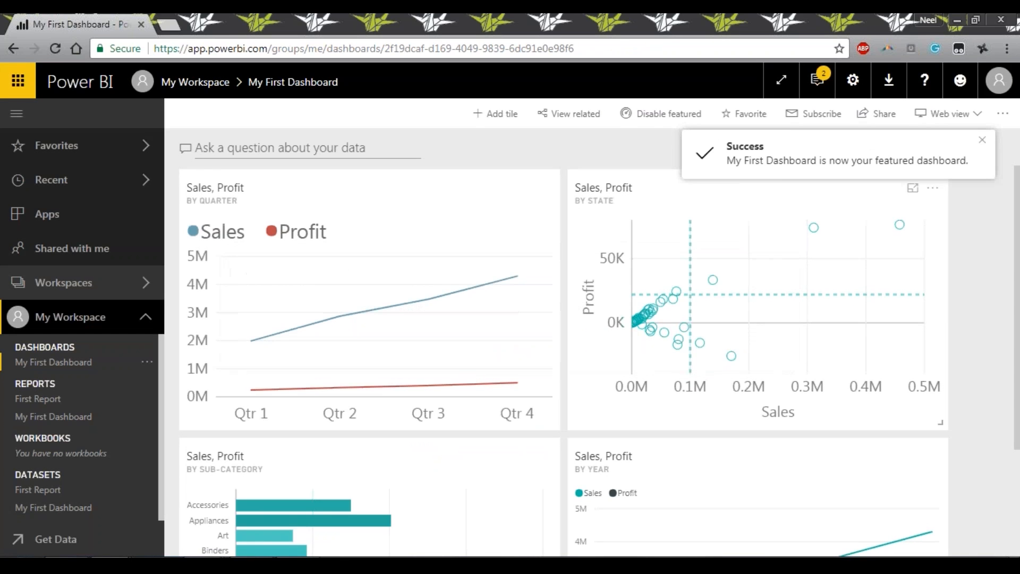
scroll(467, 262, "down", 3)
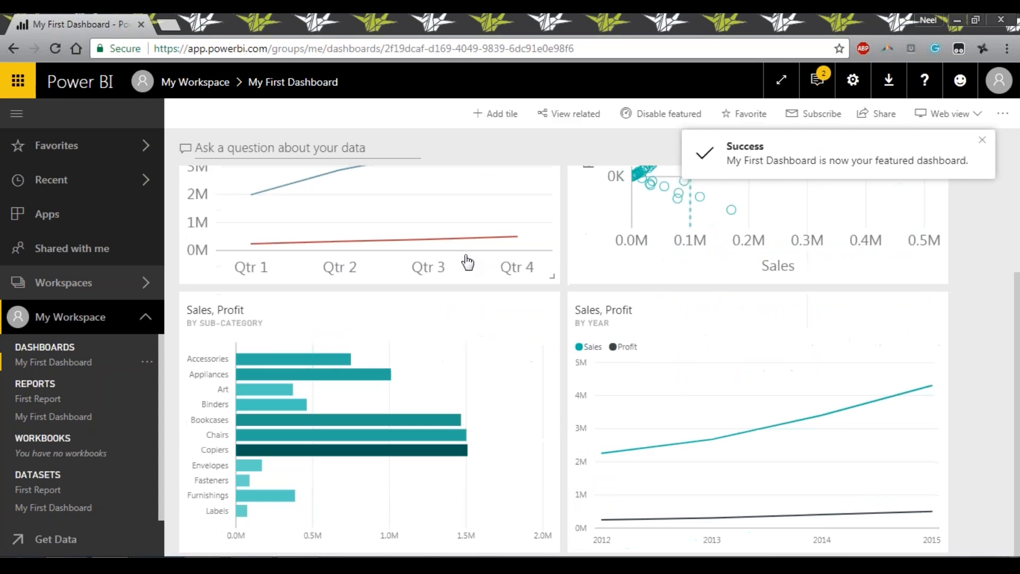
scroll(467, 263, "up", 3)
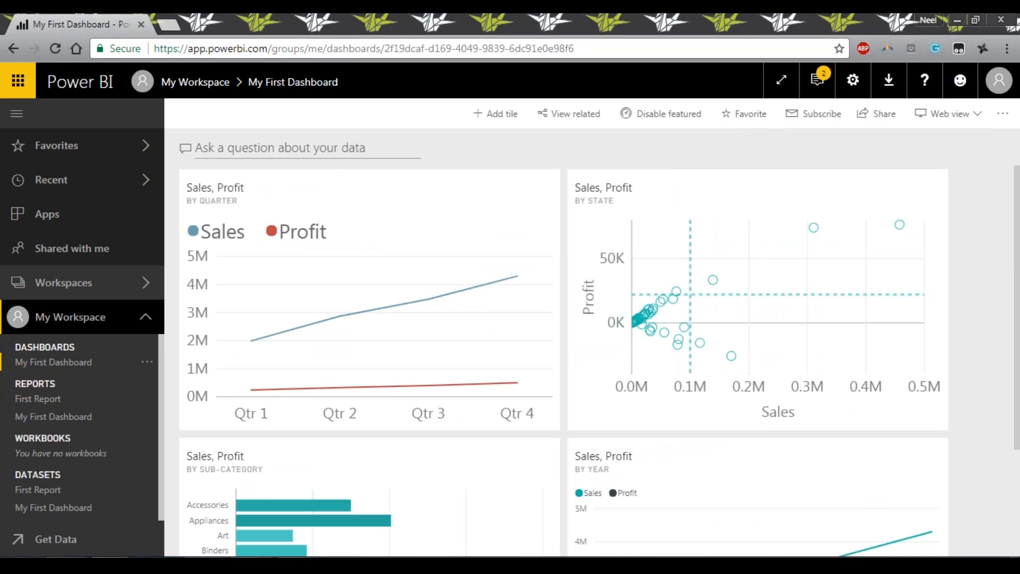
Try to share the dashboard, dismissing the Power BI Pro upgrade offer.
left_click(875, 115)
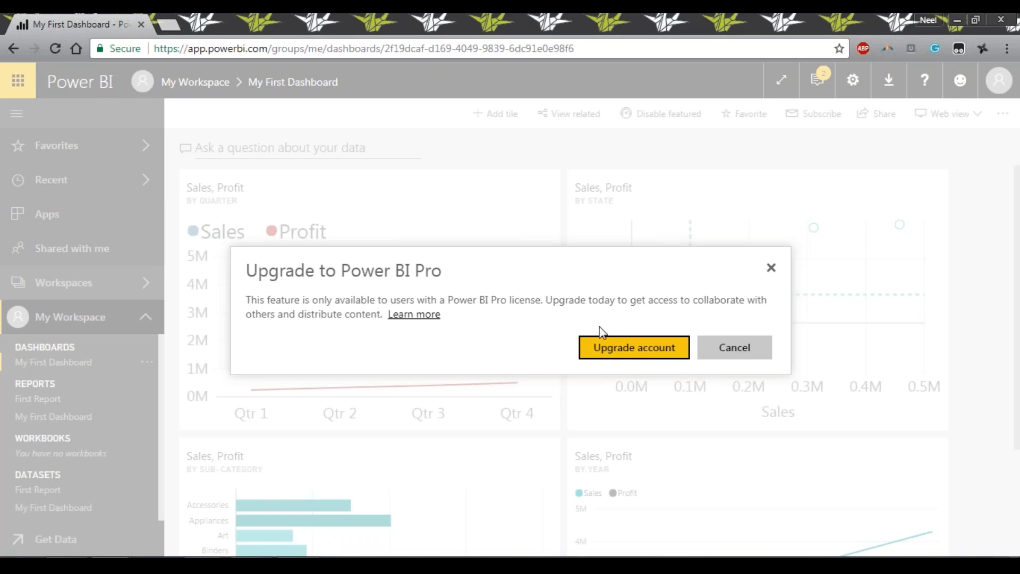
left_click(741, 350)
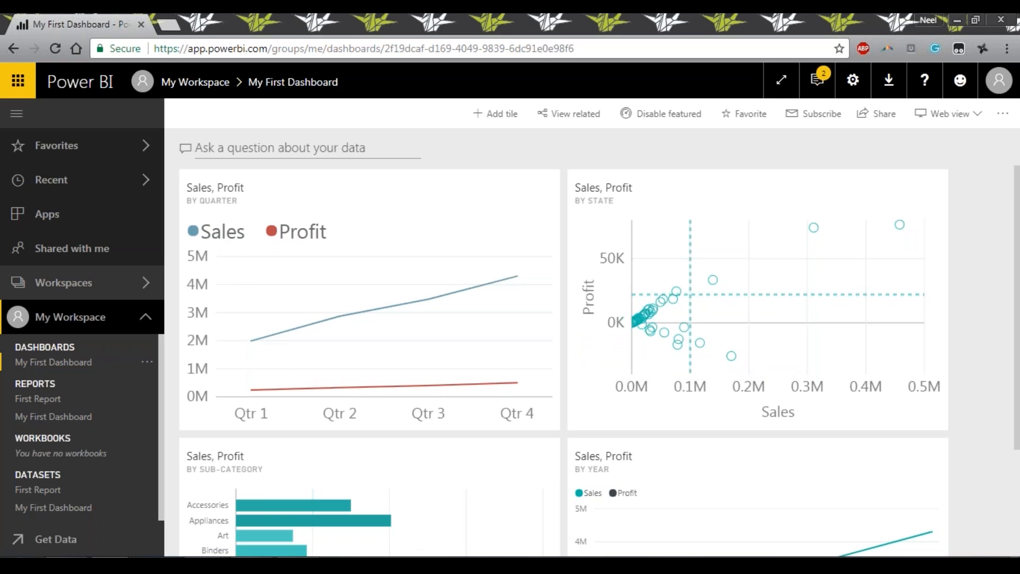
Ask the dashboard's Q&A "which state has highest sale" and look through the resulting sales by state chart.
scroll(668, 312, "down", 3)
left_click_drag(668, 312, 601, 402)
left_click(293, 147)
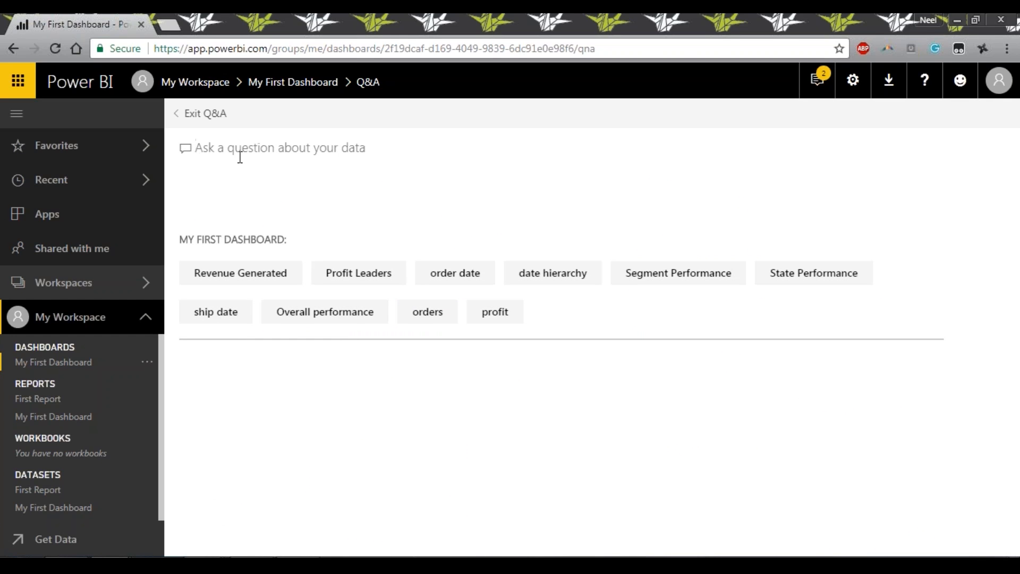
type("which state has ")
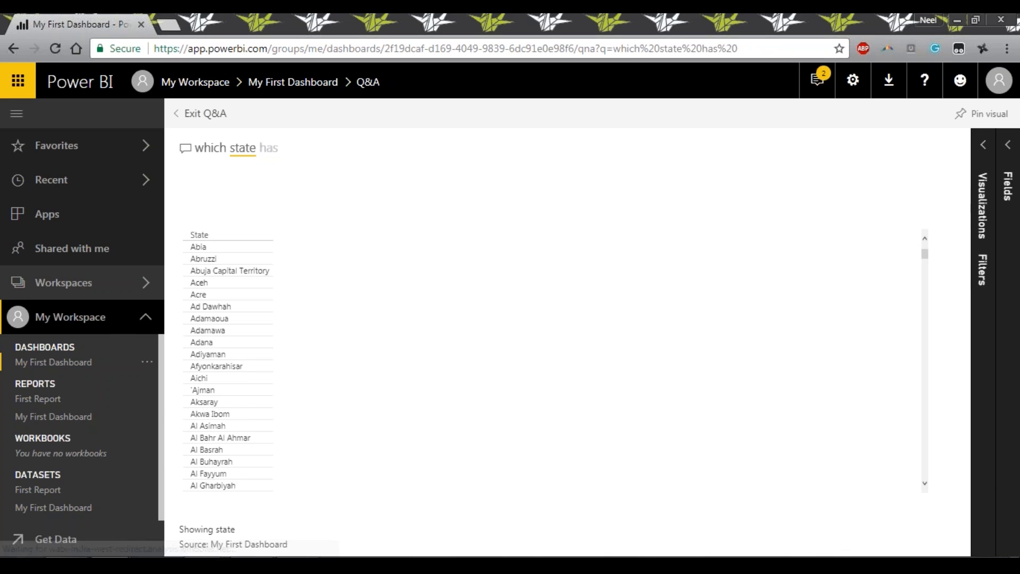
type("highest")
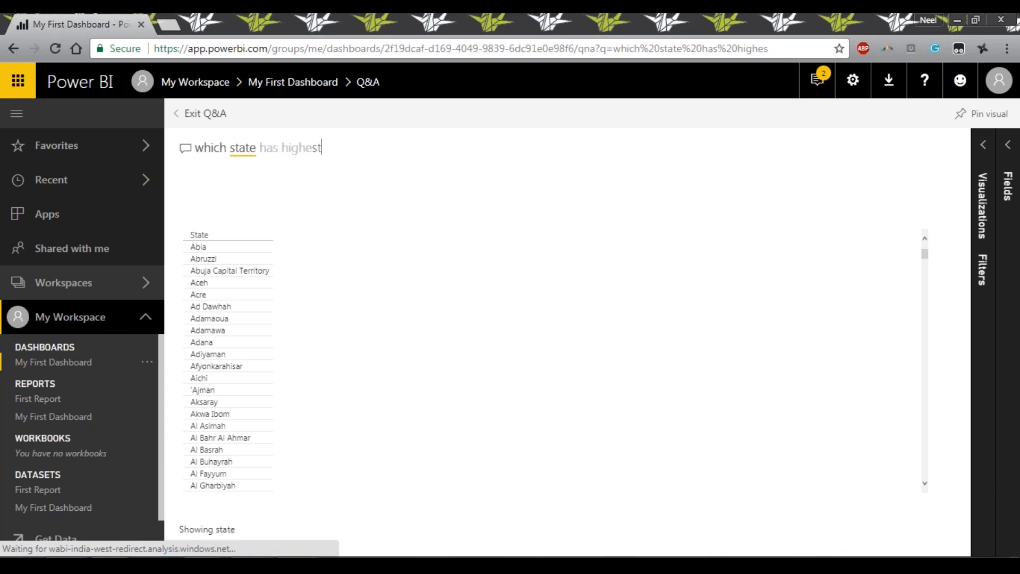
type(" sale")
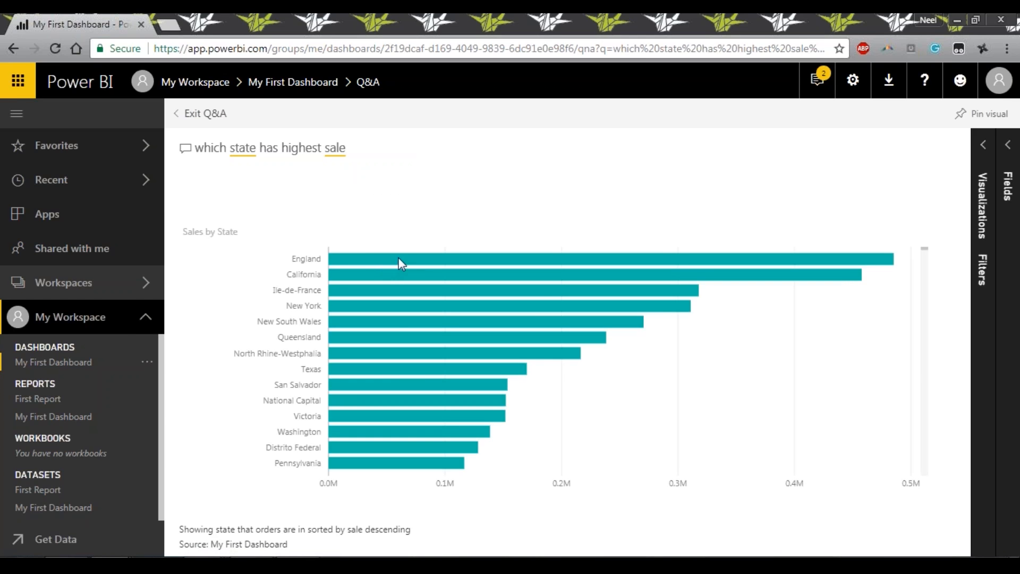
scroll(426, 259, "down", 5)
scroll(430, 283, "down", 15)
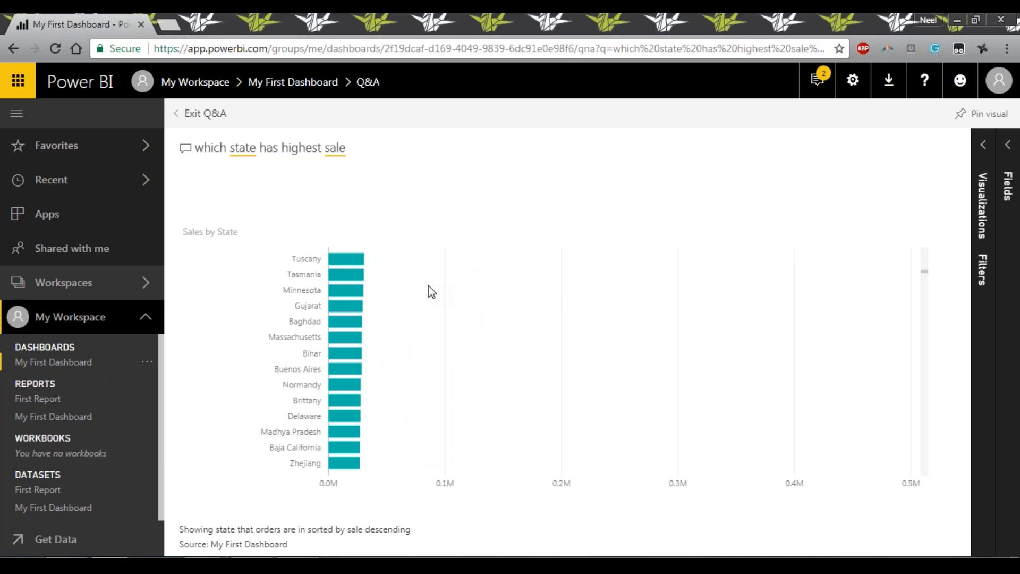
scroll(425, 287, "up", 20)
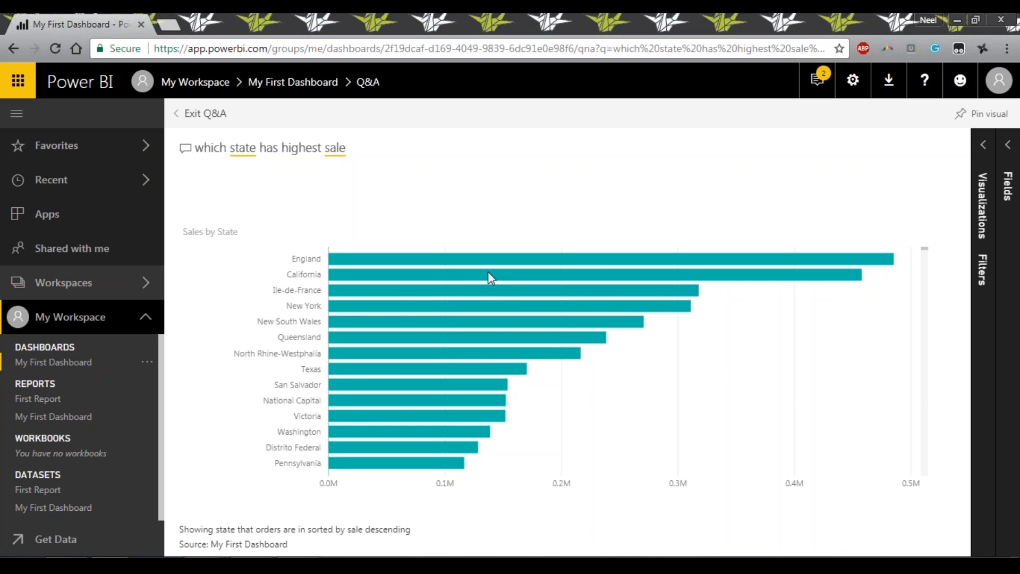
scroll(447, 269, "down", 15)
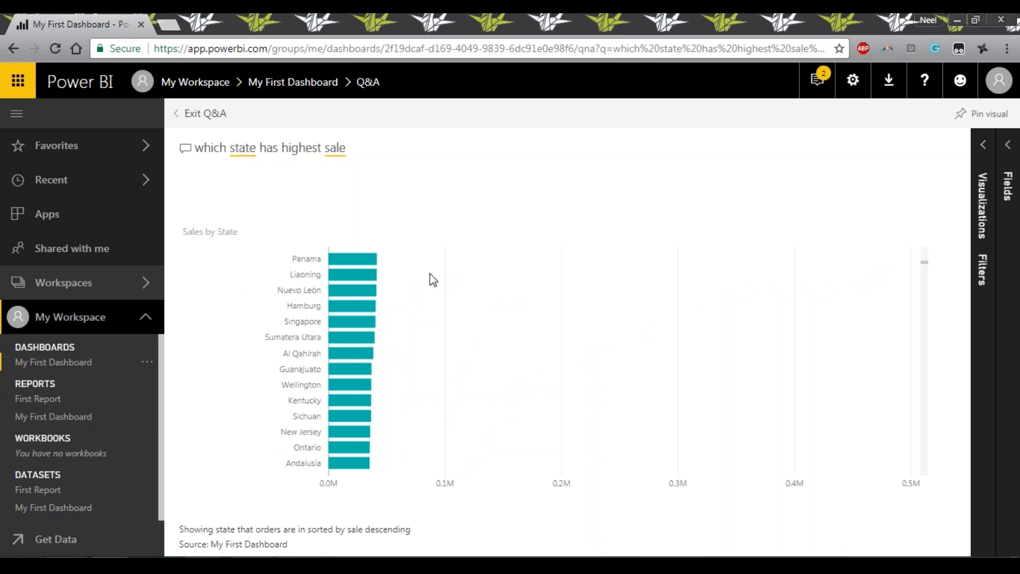
scroll(433, 280, "down", 15)
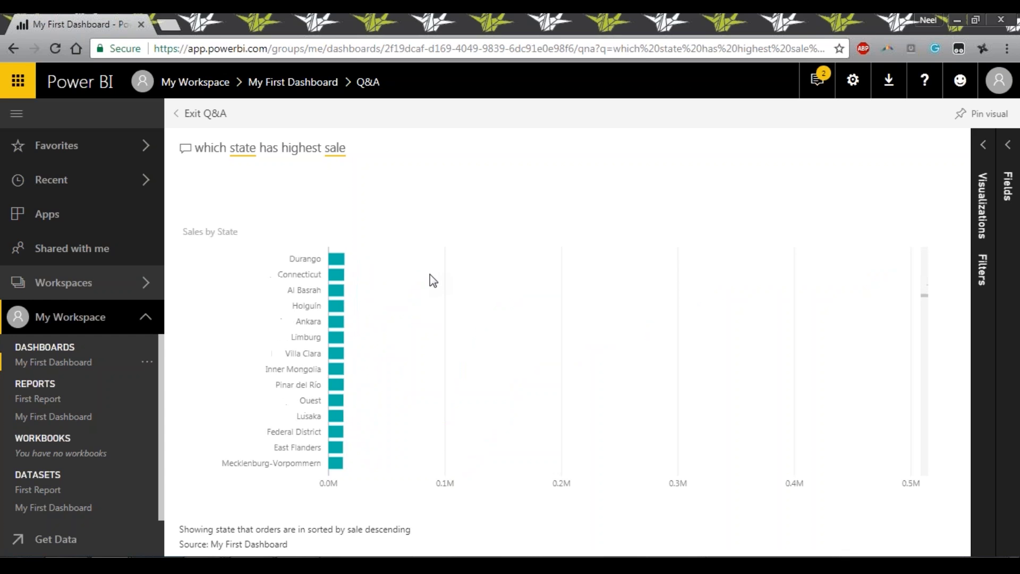
scroll(431, 279, "up", 5)
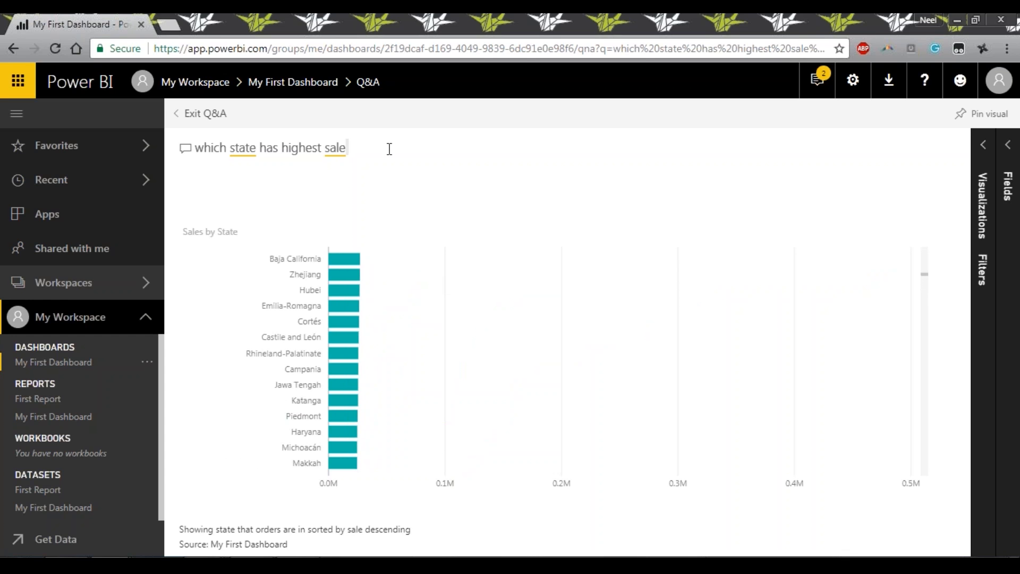
Change the Q&A question to "which state has highest profit".
key("BackSpace")
key("BackSpace")
key("BackSpace")
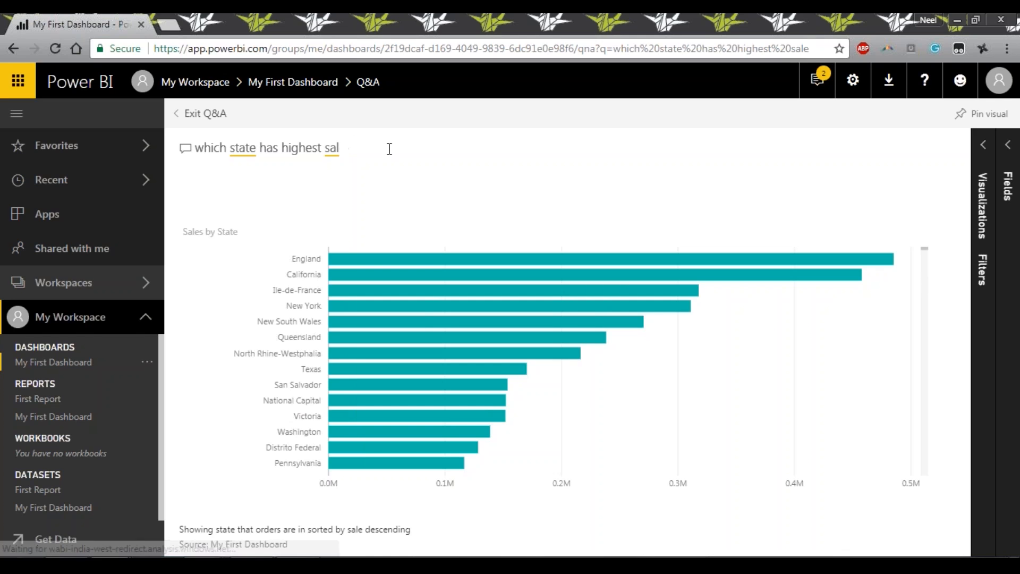
key("BackSpace")
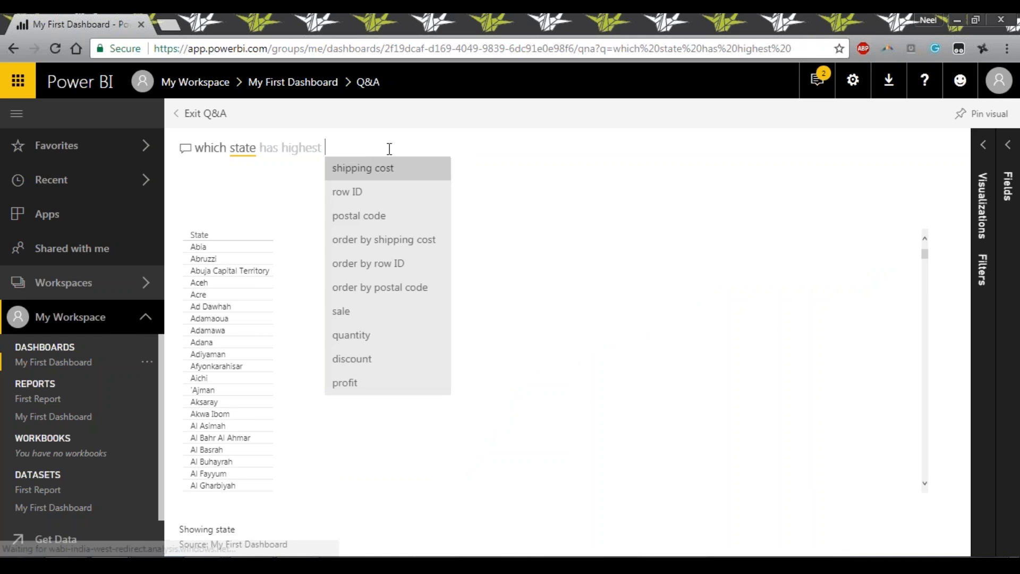
type("profit")
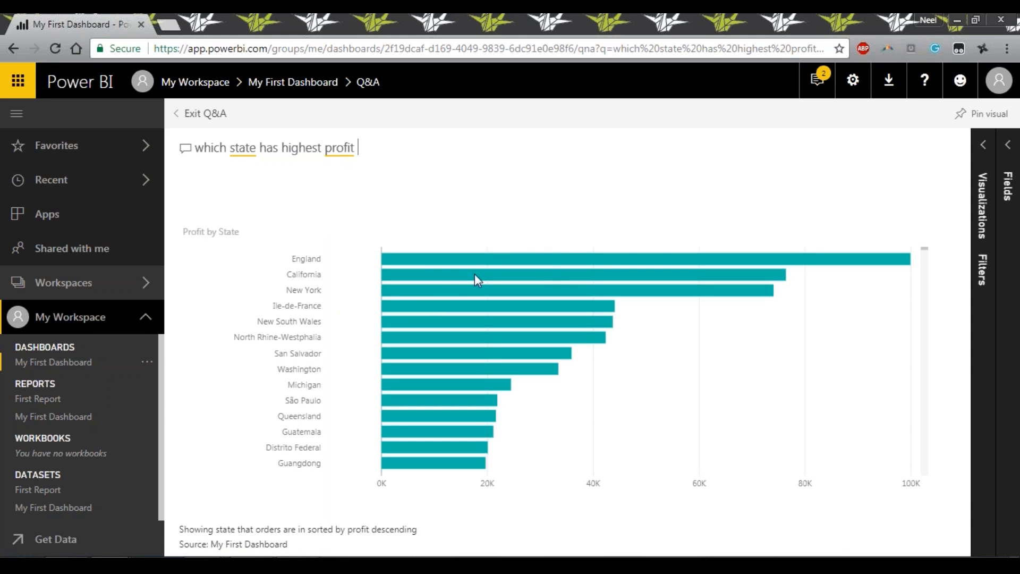
mouse_move(466, 273)
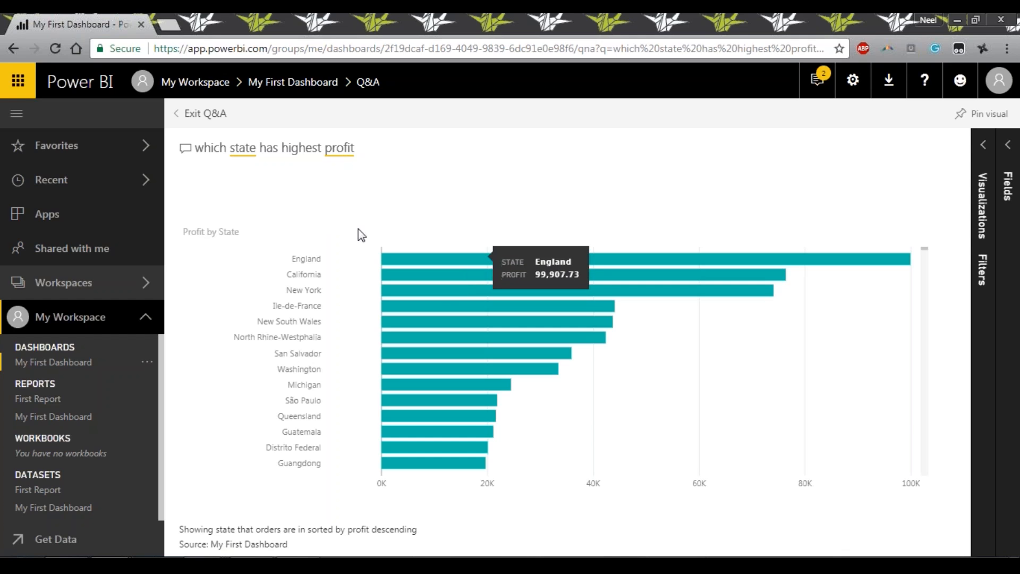
Extend the Q&A question to "which state has highest profit and sales" and inspect the points of the scatter chart.
type("and ")
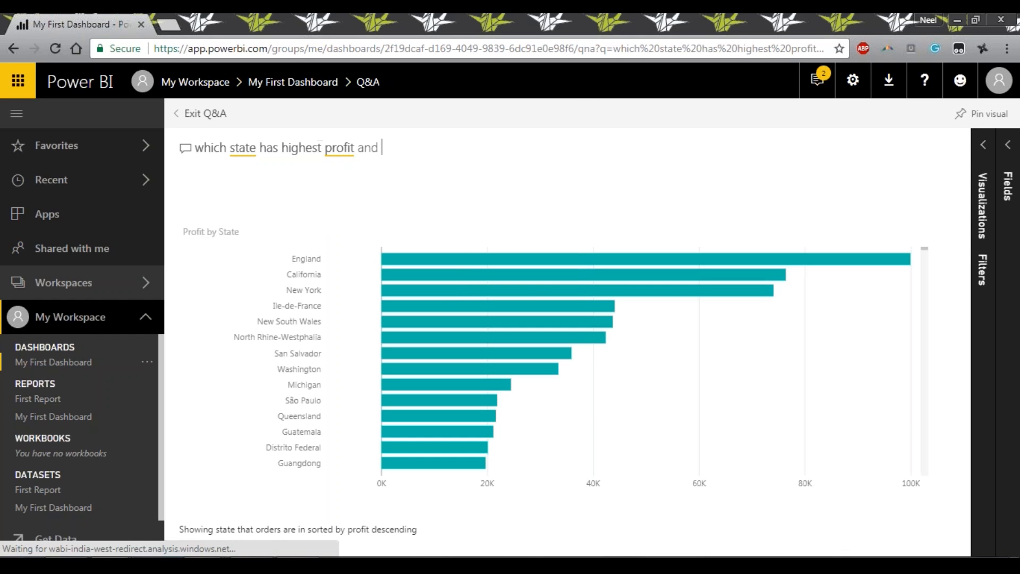
type("sales")
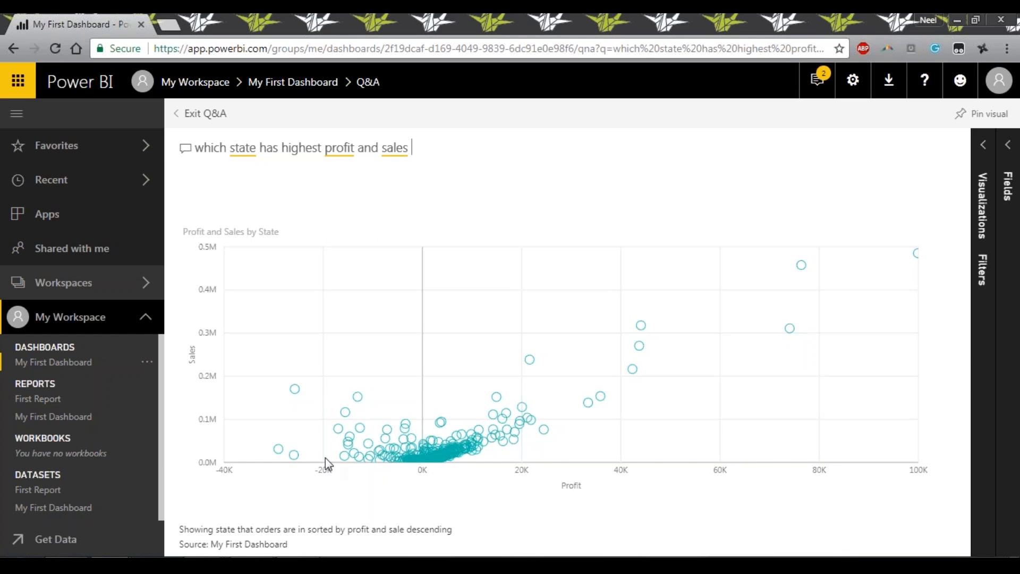
mouse_move(478, 444)
mouse_move(644, 330)
Clear the question and exit Q&A back to My First Dashboard.
left_click_drag(431, 155, 194, 150)
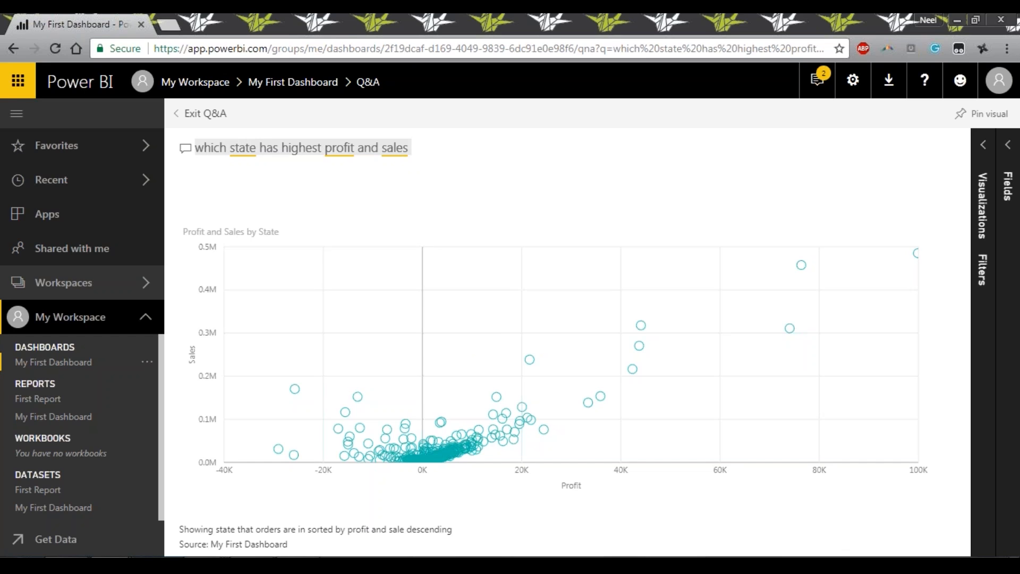
key("BackSpace")
left_click(205, 113)
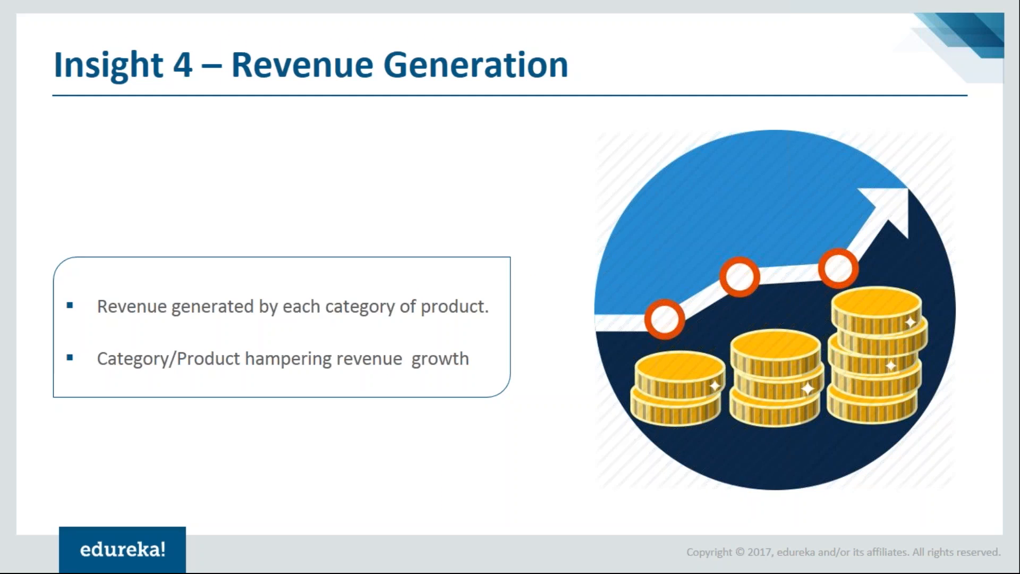
key("Right")
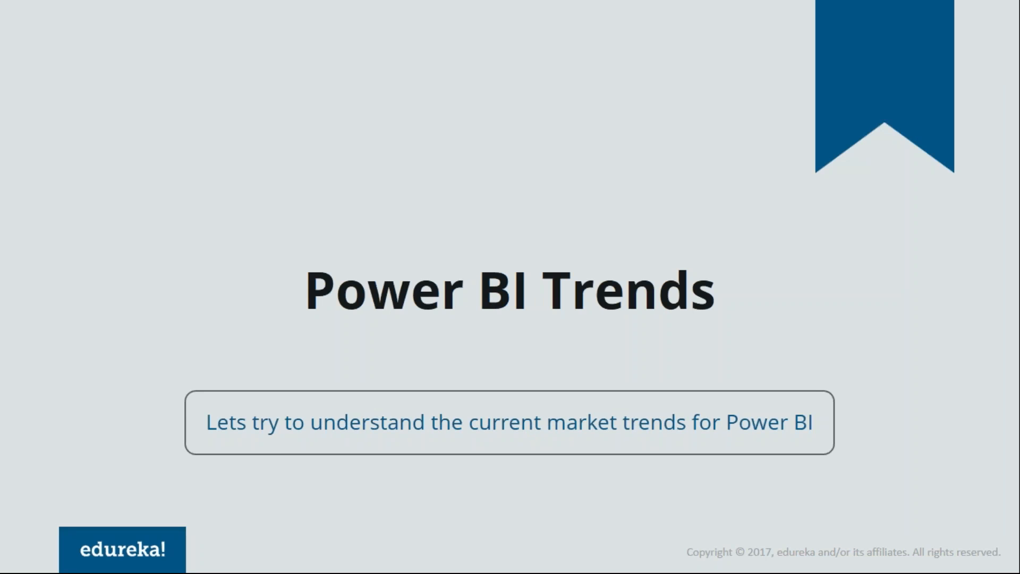